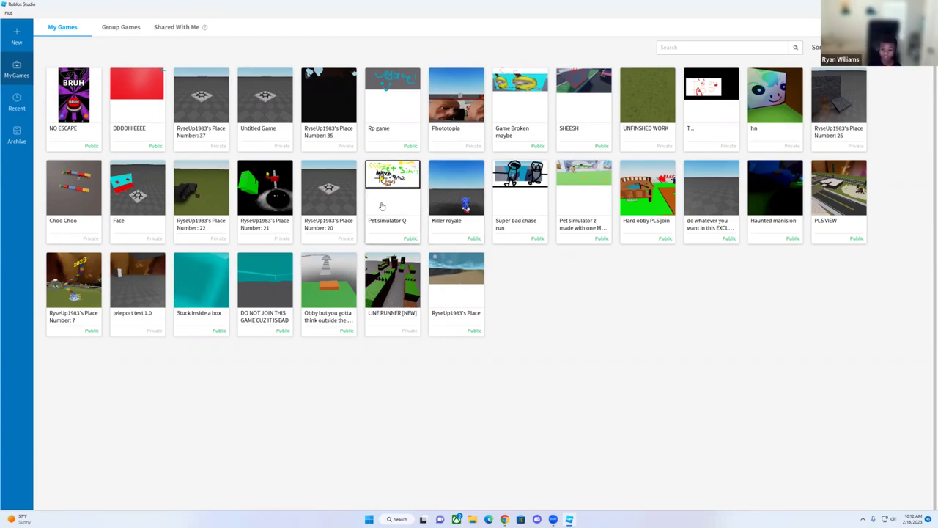
Create a new place from the Baseplate template, discarding the first unsaved copy and opening a fresh one
left_click(21, 47)
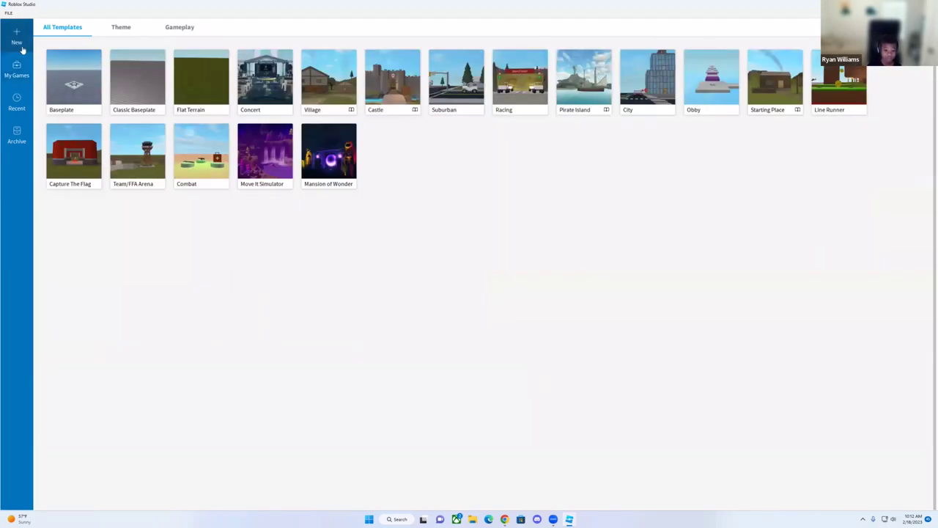
left_click(64, 96)
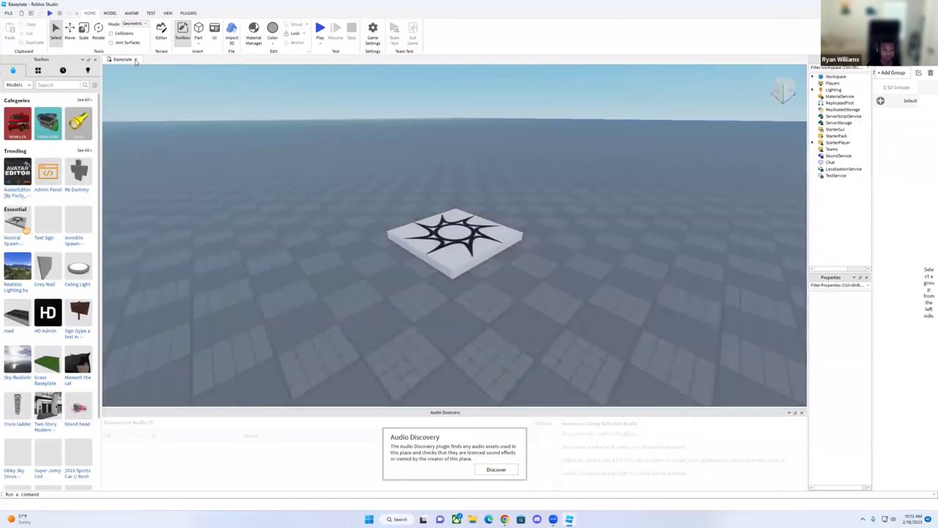
left_click(135, 59)
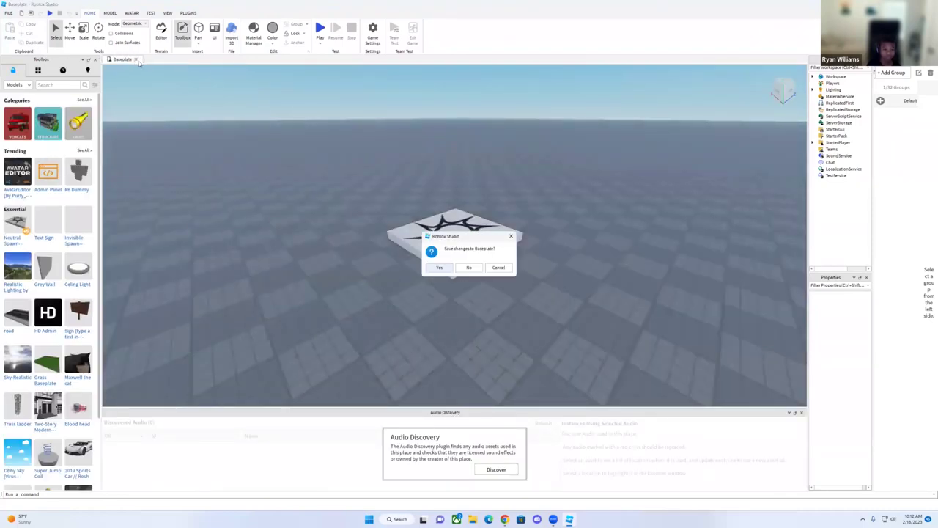
left_click(468, 267)
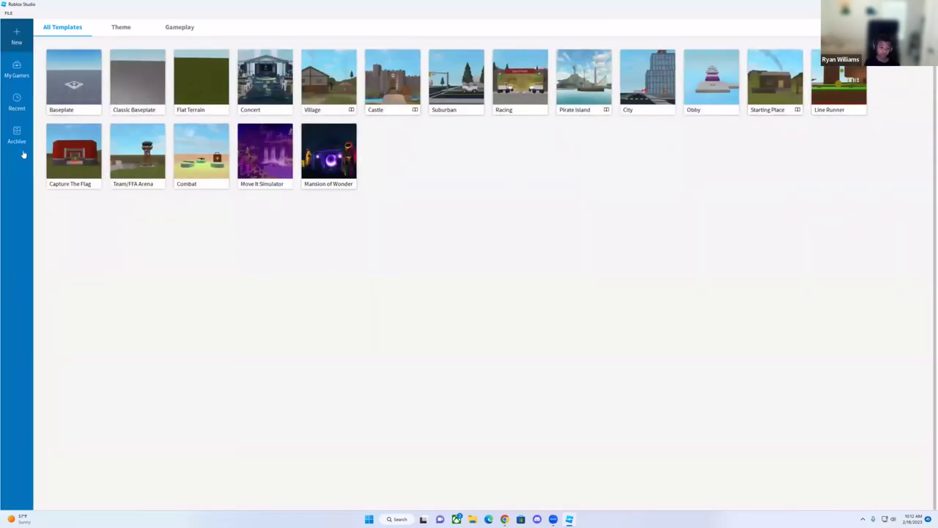
left_click(66, 93)
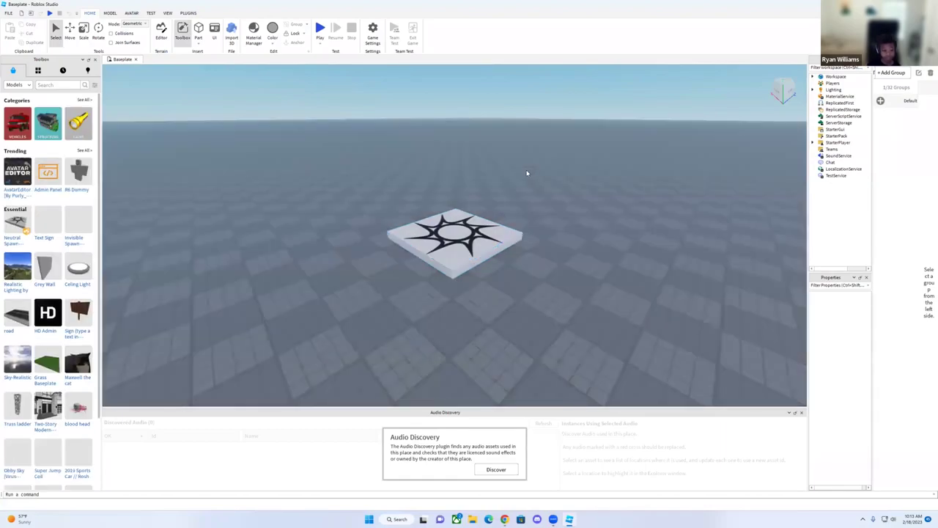
right_click_drag(528, 174, 531, 174)
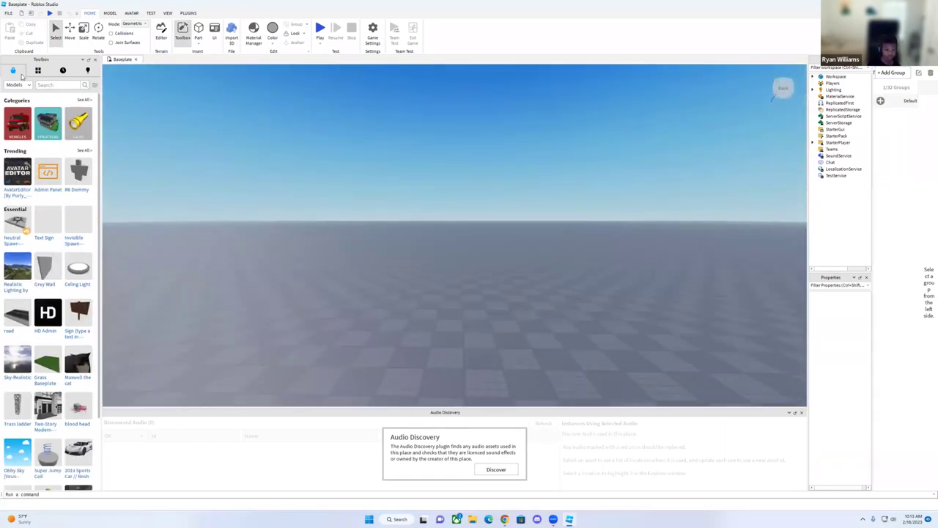
left_click(18, 86)
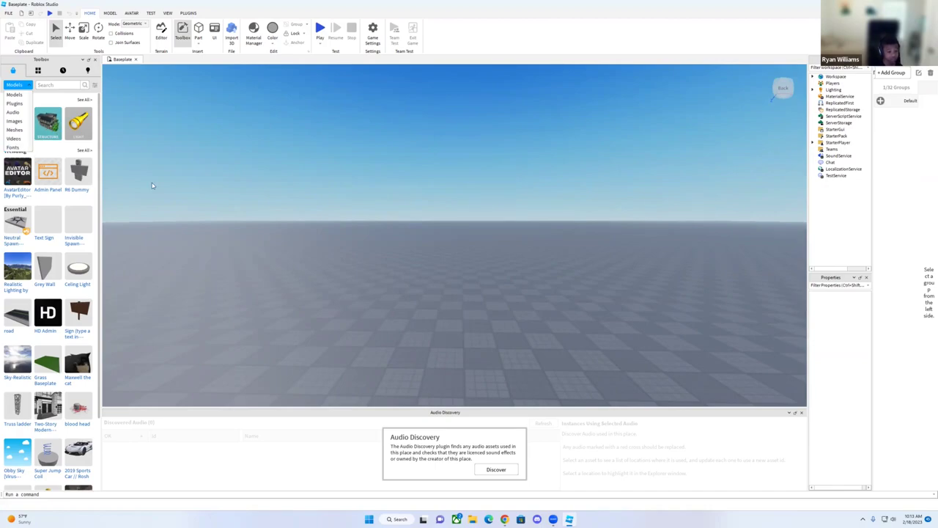
right_click_drag(238, 144, 211, 167)
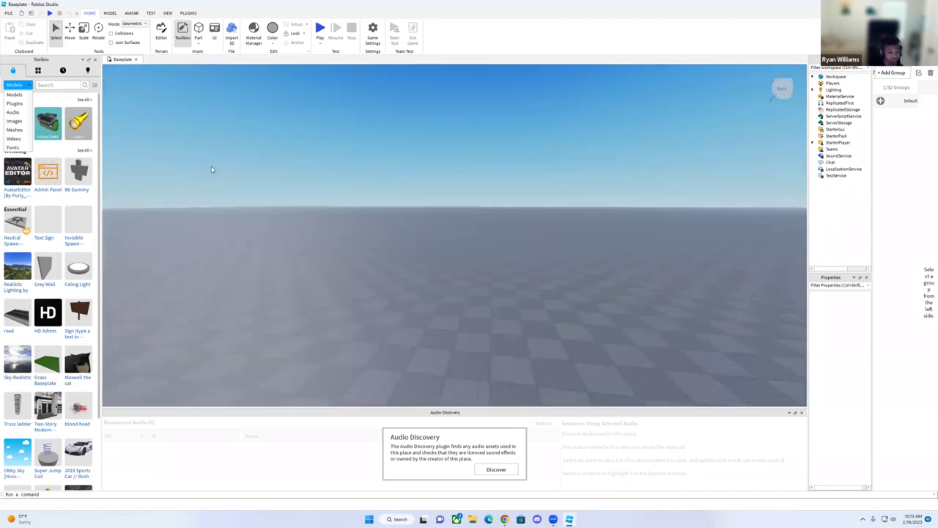
left_click(14, 85)
Insert a block part on the baseplate and shift it a short distance from where it was placed
right_click_drag(299, 86, 298, 95)
left_click(198, 31)
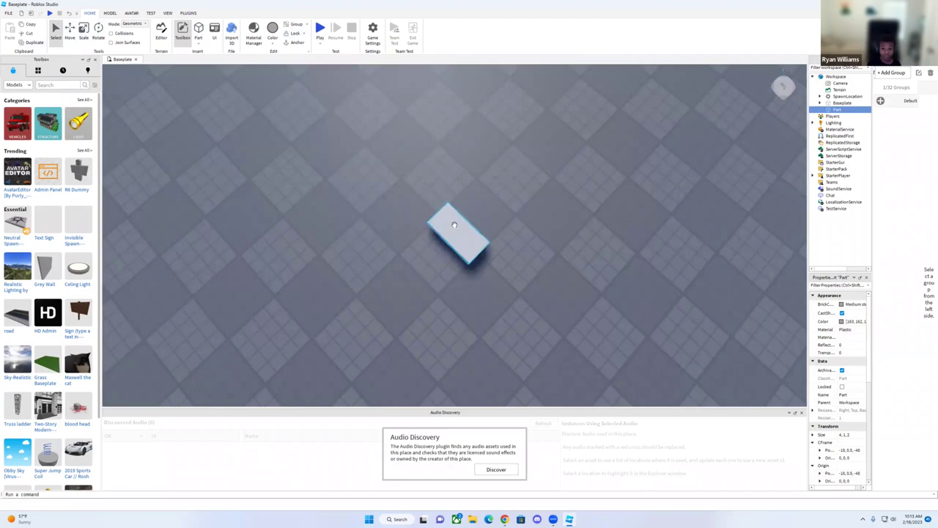
left_click_drag(455, 225, 372, 181)
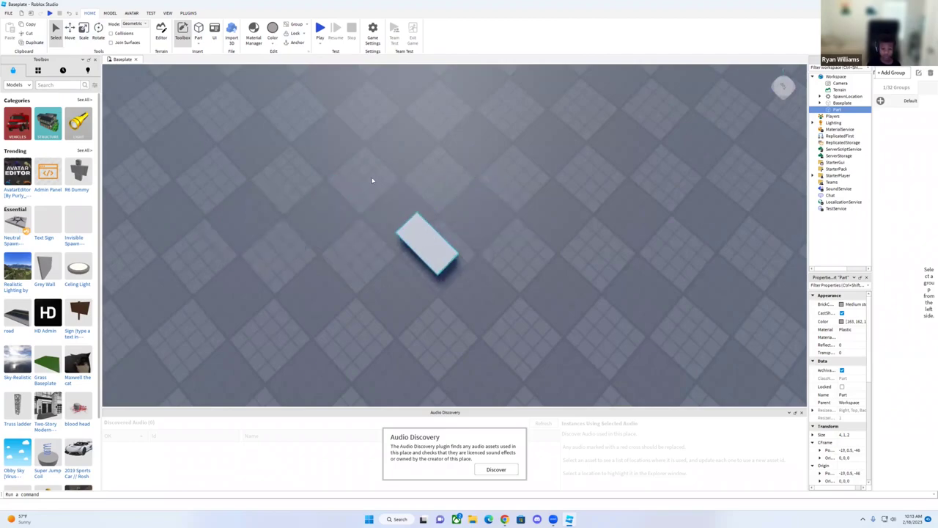
Move the block along the red X axis with the Move tool and bring it back to its starting spot
left_click(70, 31)
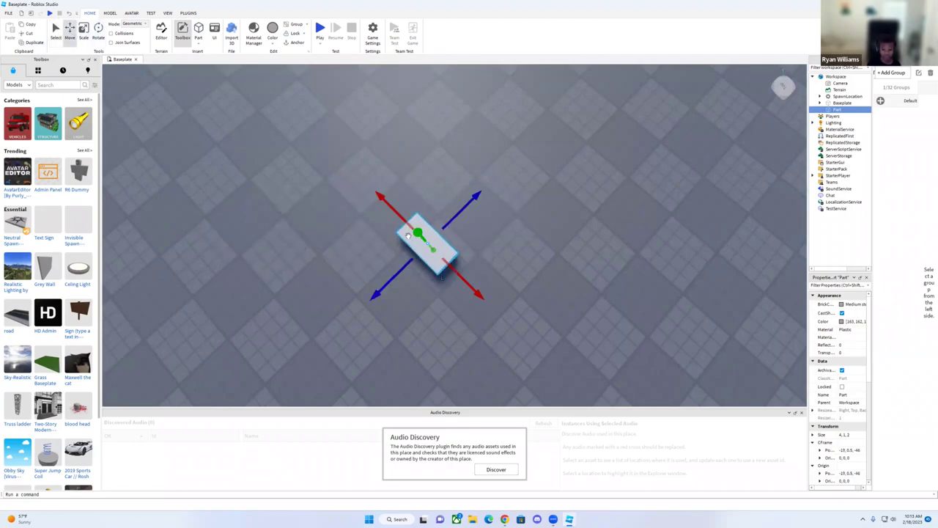
left_click_drag(400, 217, 367, 176)
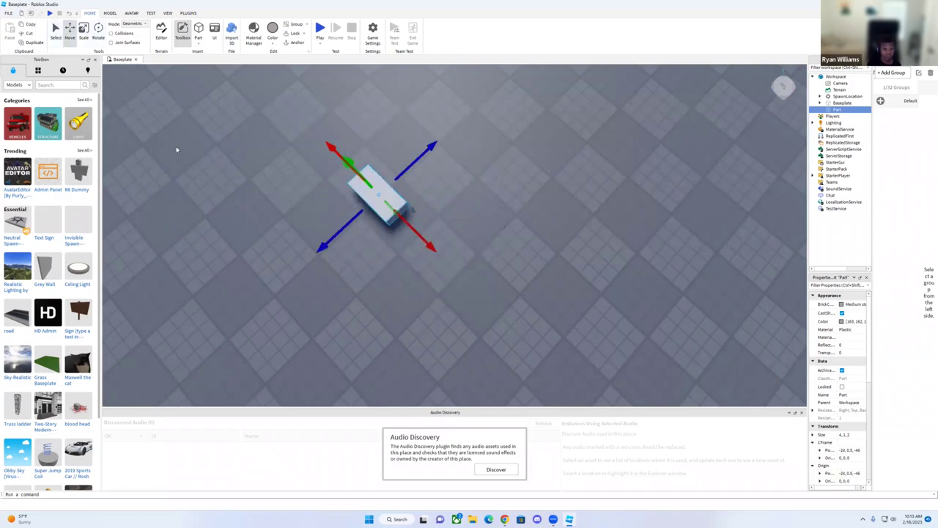
left_click_drag(417, 230, 469, 260)
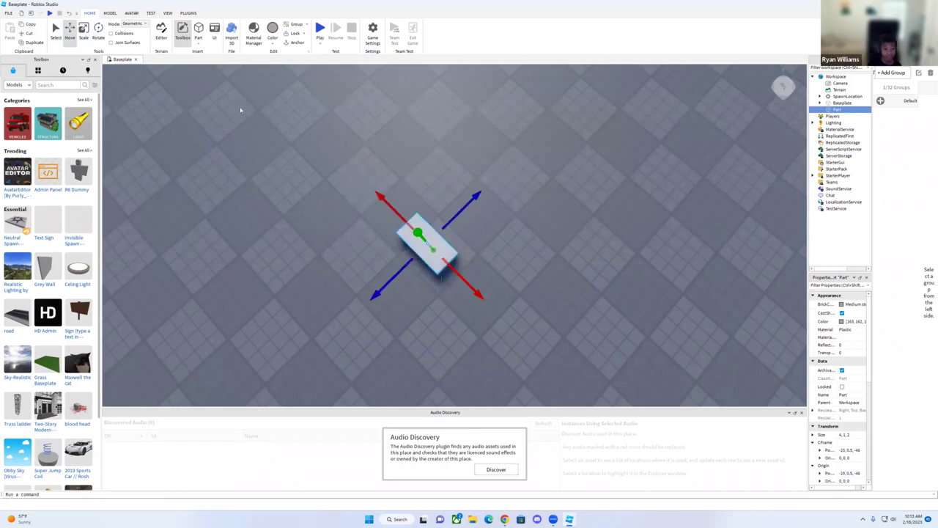
Scale the block up along all three axes into a large box of size 13, 11, 11
left_click(83, 32)
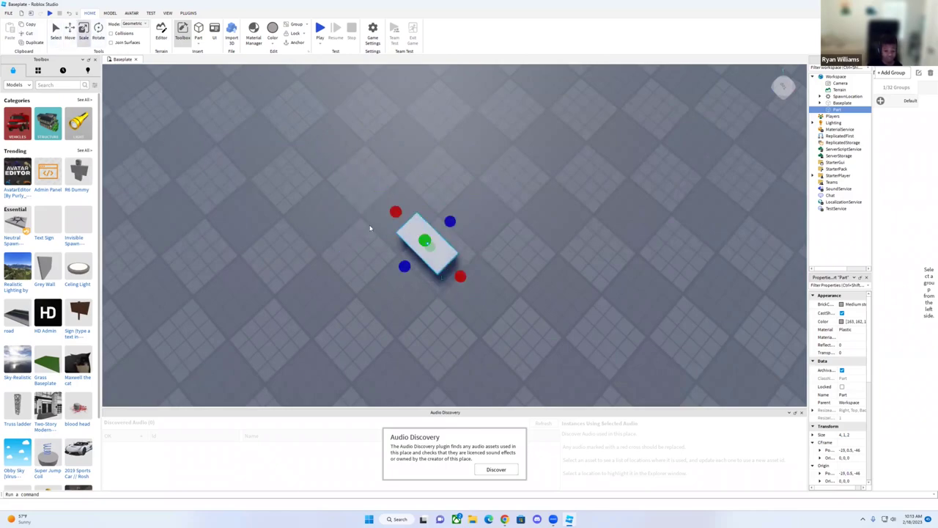
left_click_drag(396, 213, 307, 133)
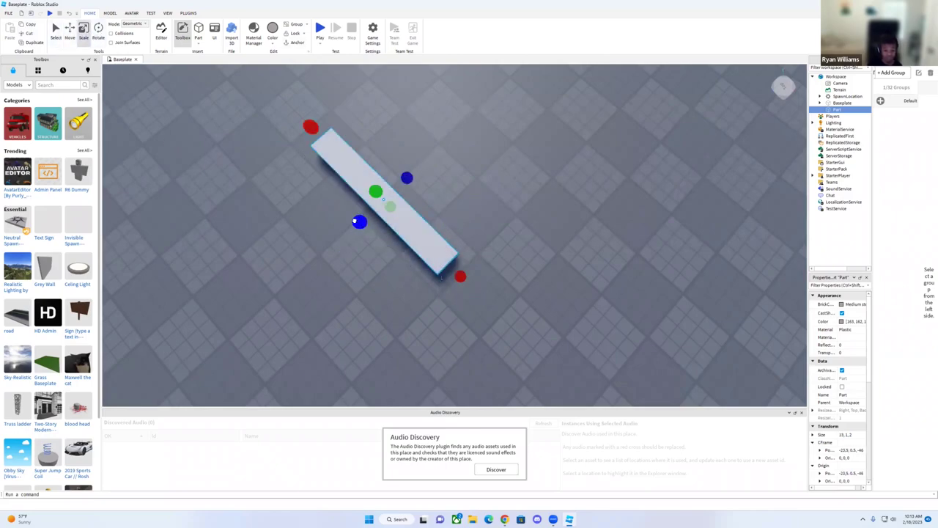
left_click_drag(355, 220, 312, 261)
left_click_drag(408, 178, 456, 133)
left_click_drag(379, 185, 287, 54)
right_click_drag(311, 180, 312, 182)
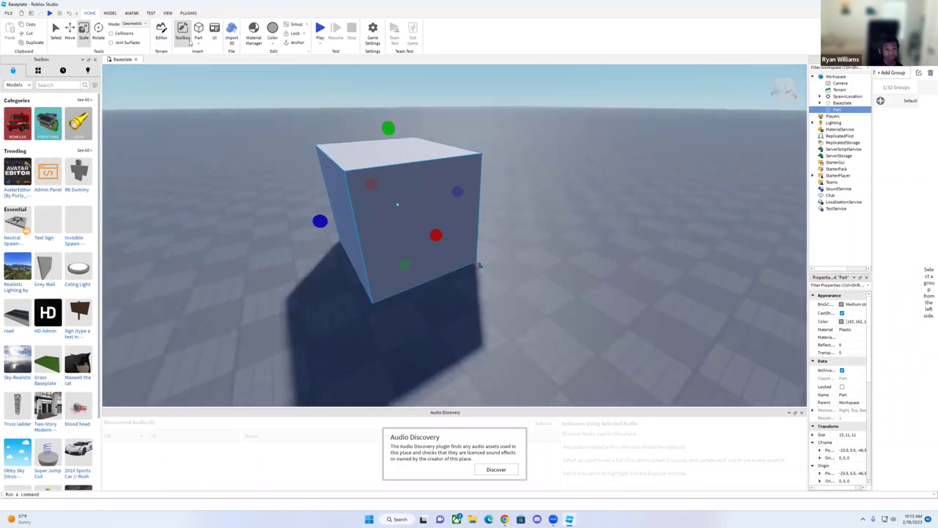
Color the block light blue and deselect it
left_click(273, 43)
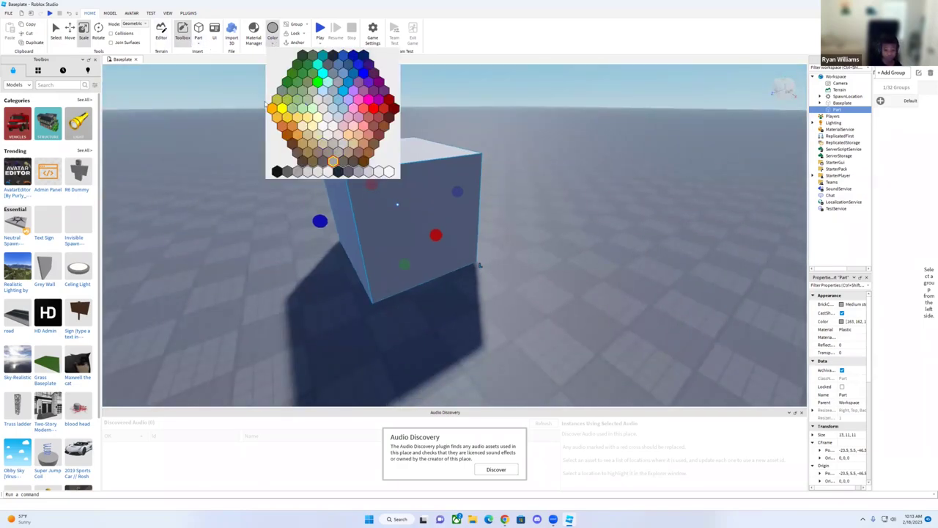
left_click(327, 100)
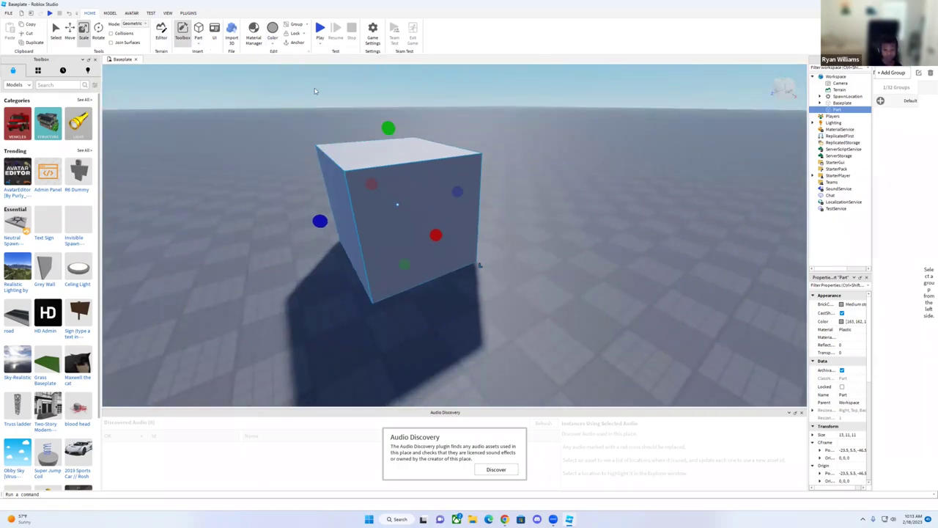
left_click(273, 44)
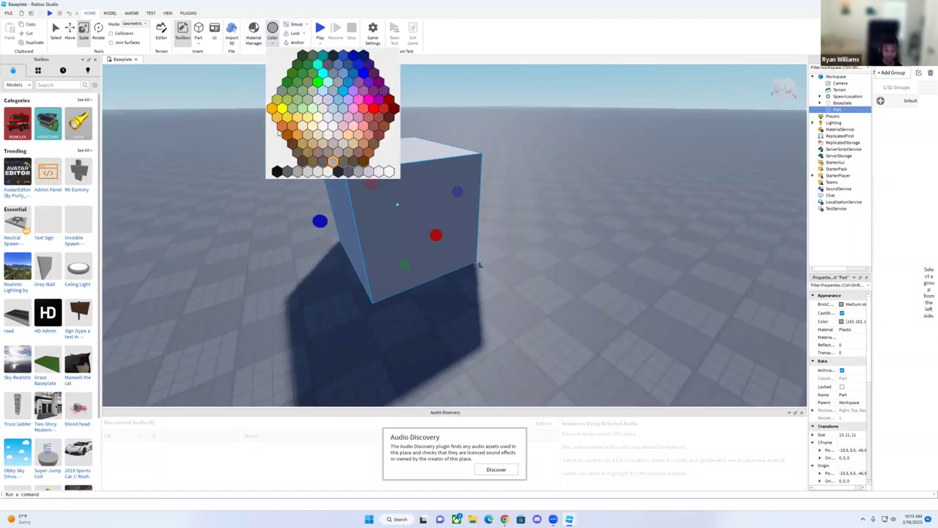
left_click(332, 108)
right_click_drag(661, 233, 660, 232)
left_click(264, 178)
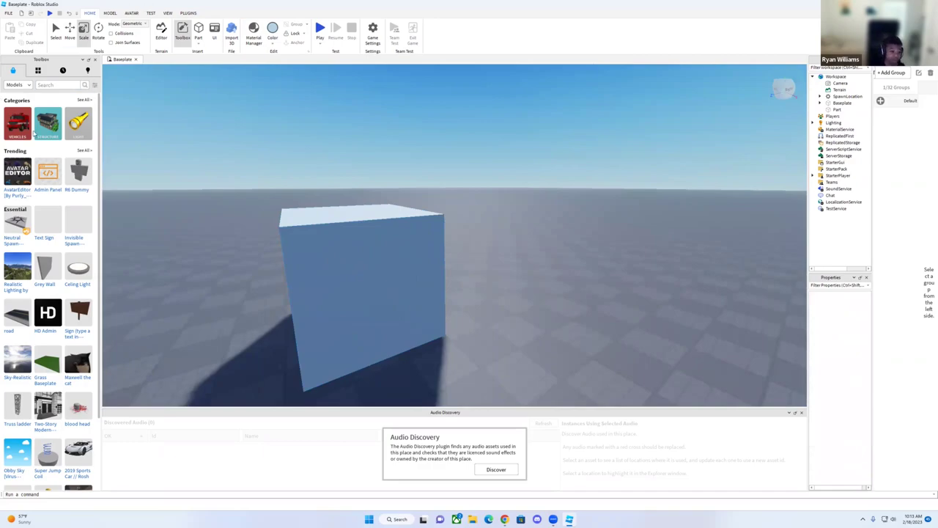
Browse the Toolbox's image assets and insert the Banana cat image into the workspace
left_click(28, 85)
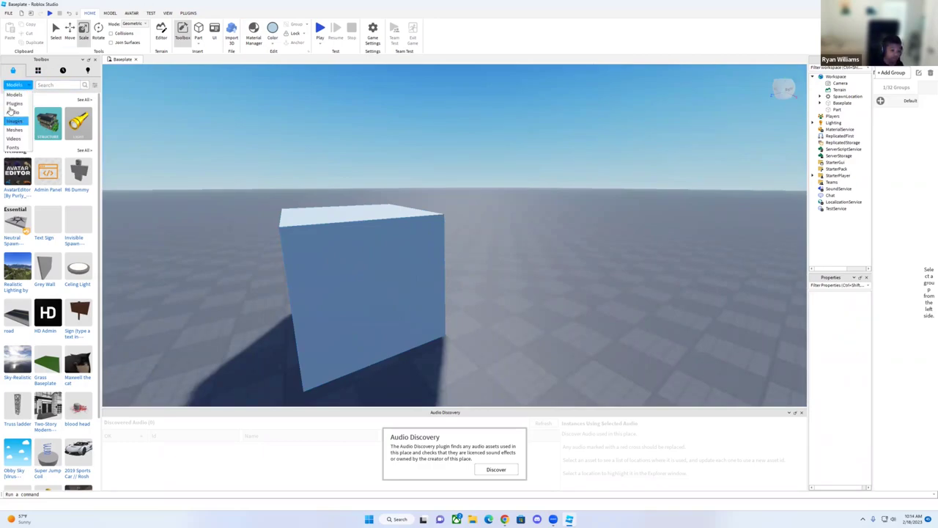
left_click(13, 121)
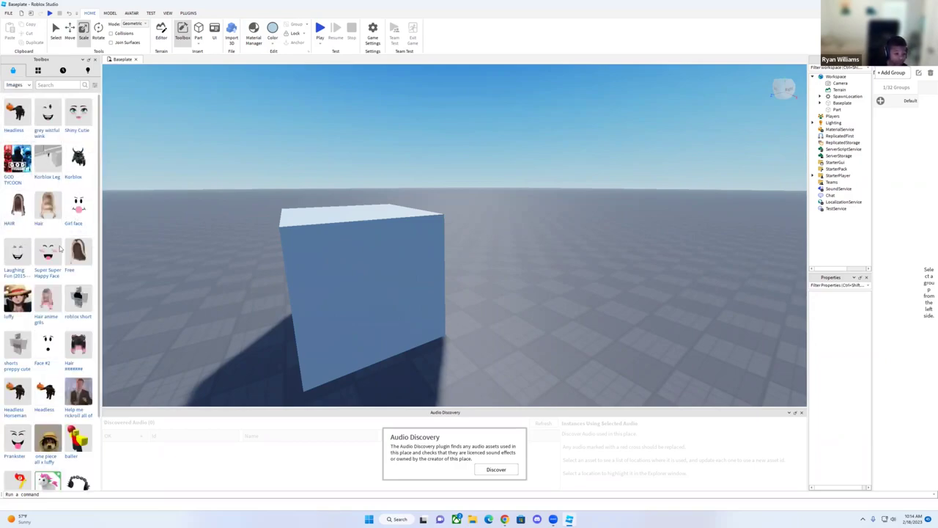
scroll(66, 261, "down", 6)
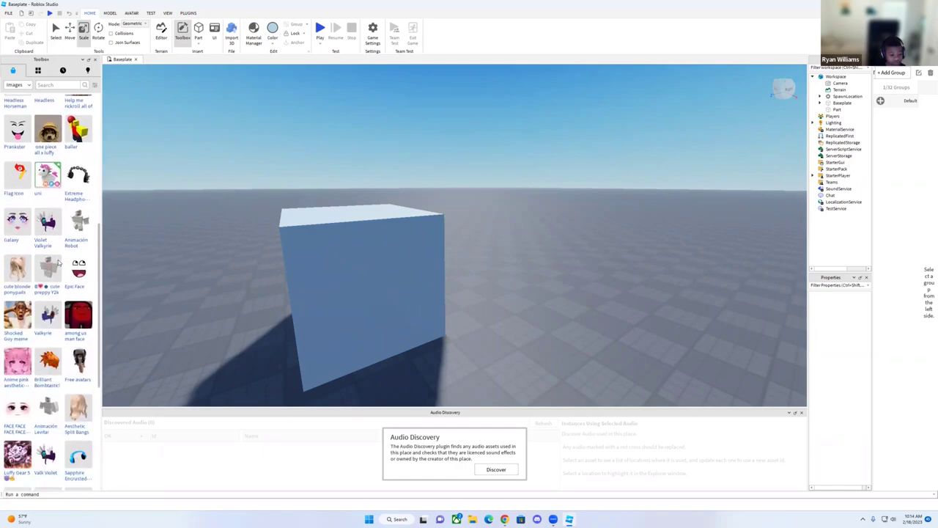
scroll(59, 252, "down", 4)
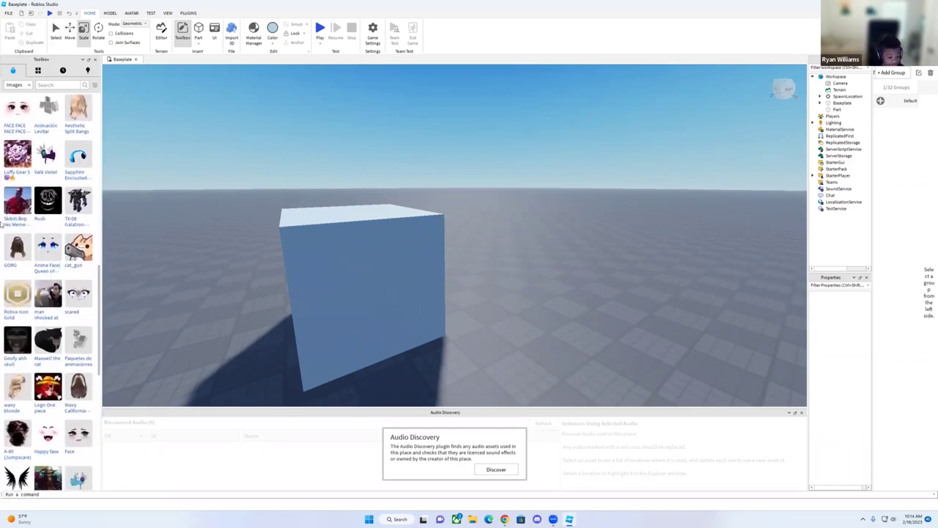
scroll(53, 443, "down", 6)
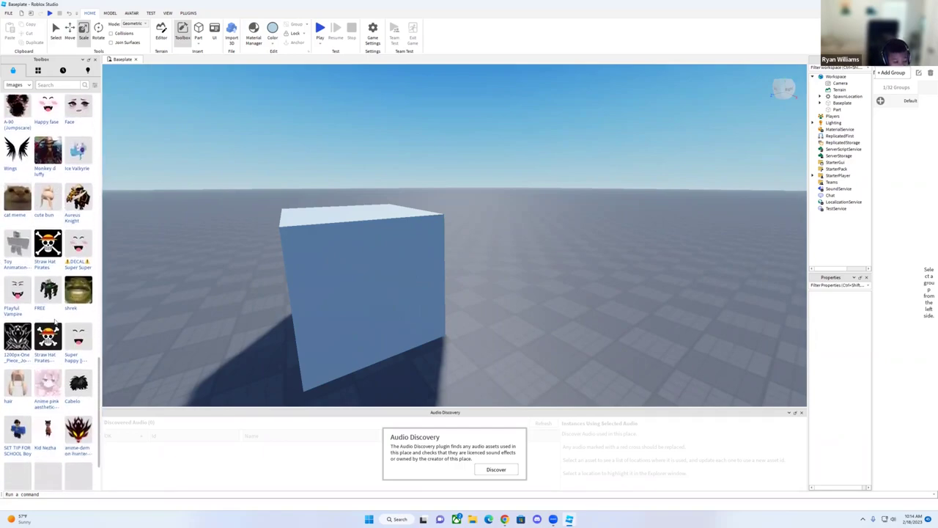
scroll(47, 313, "down", 1)
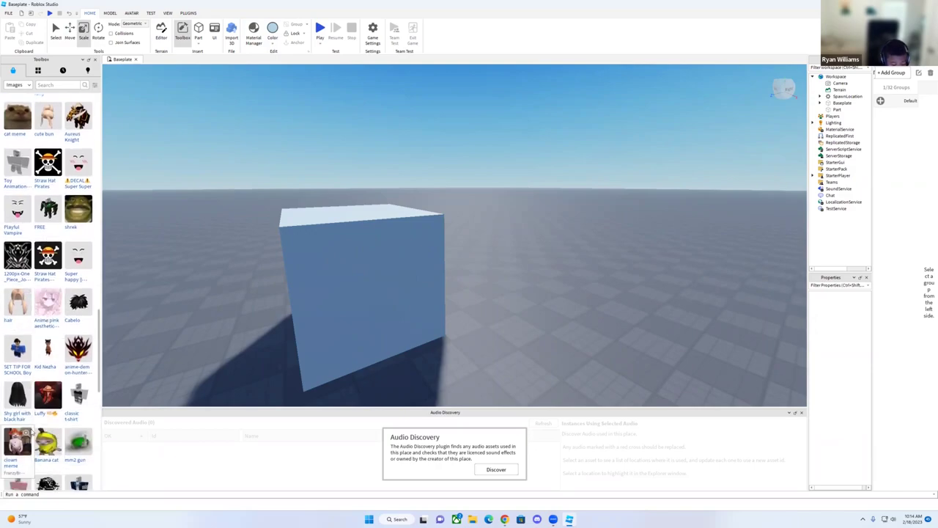
left_click(47, 442)
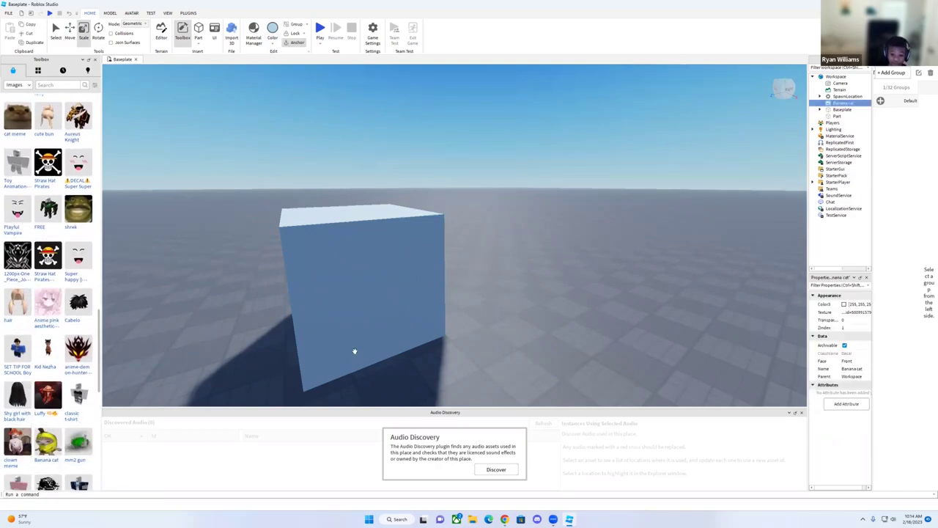
Select the light blue block and apply the Banana cat image to its front face
left_click(350, 327)
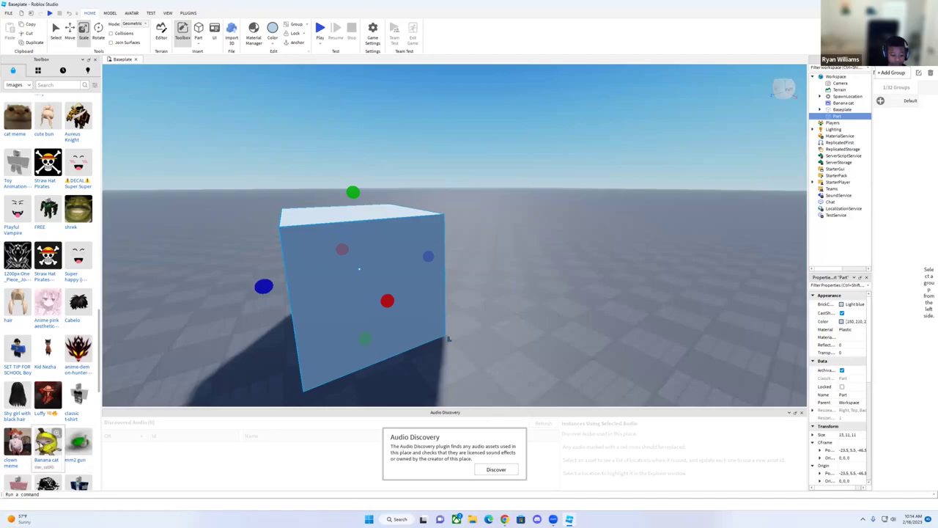
left_click(41, 444)
right_click_drag(555, 332, 554, 352)
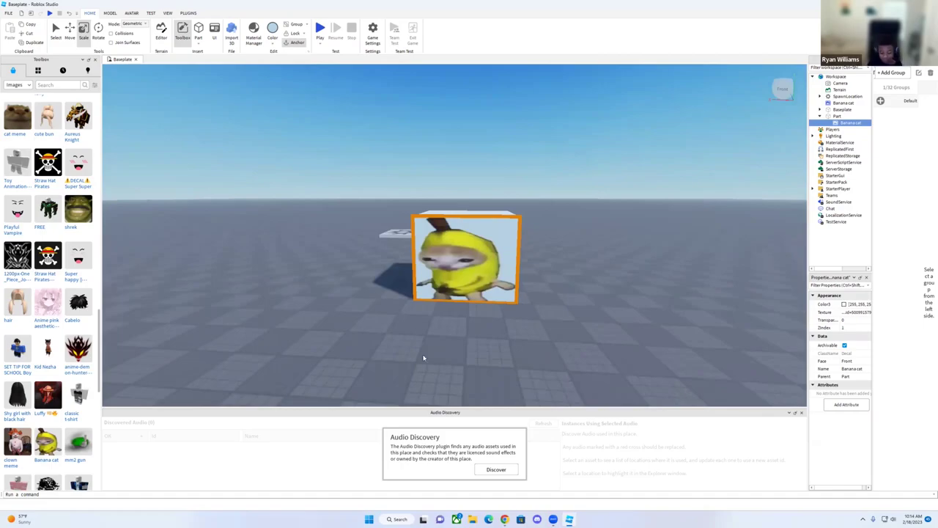
Add a second Banana cat image to the block and clear the selection
right_click_drag(516, 372, 515, 305)
left_click(514, 305)
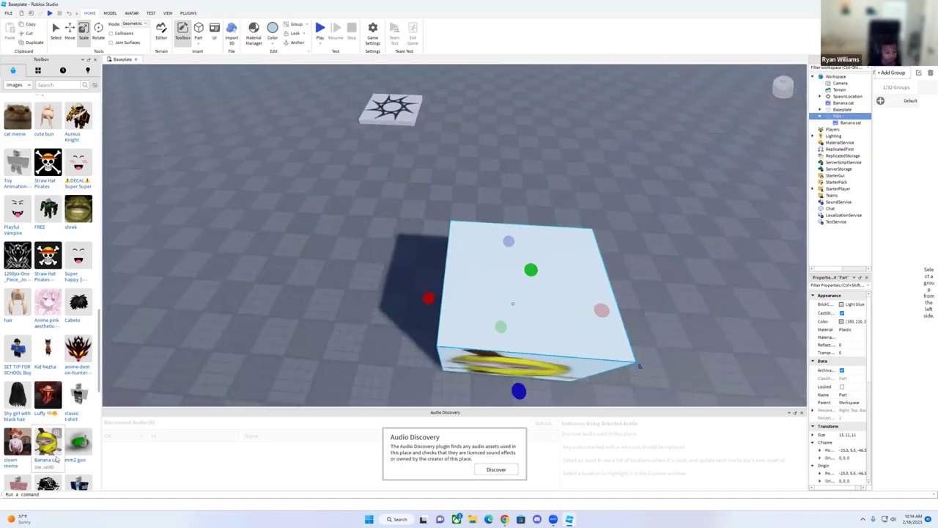
left_click(55, 457)
left_click(348, 195)
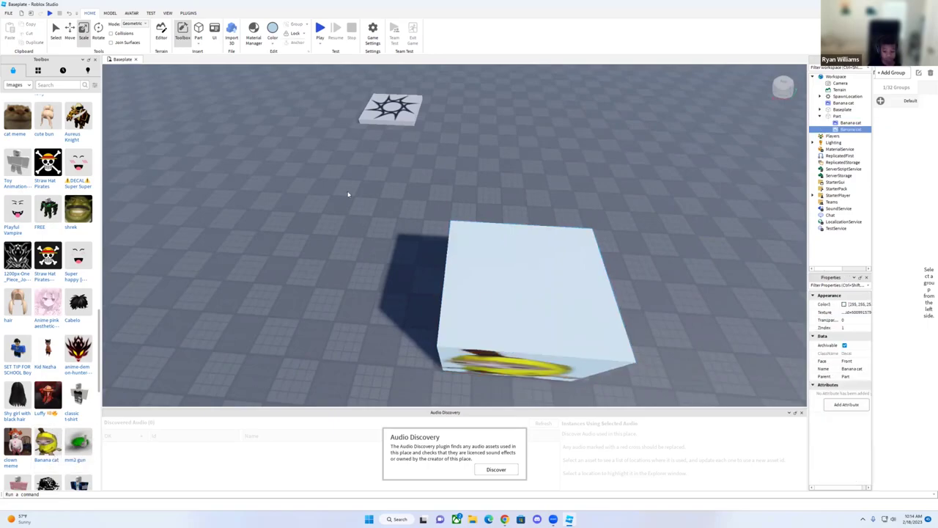
Browse the Toolbox's Videos category and switch it to the Meshes category
right_click_drag(347, 195, 154, 178)
left_click(11, 86)
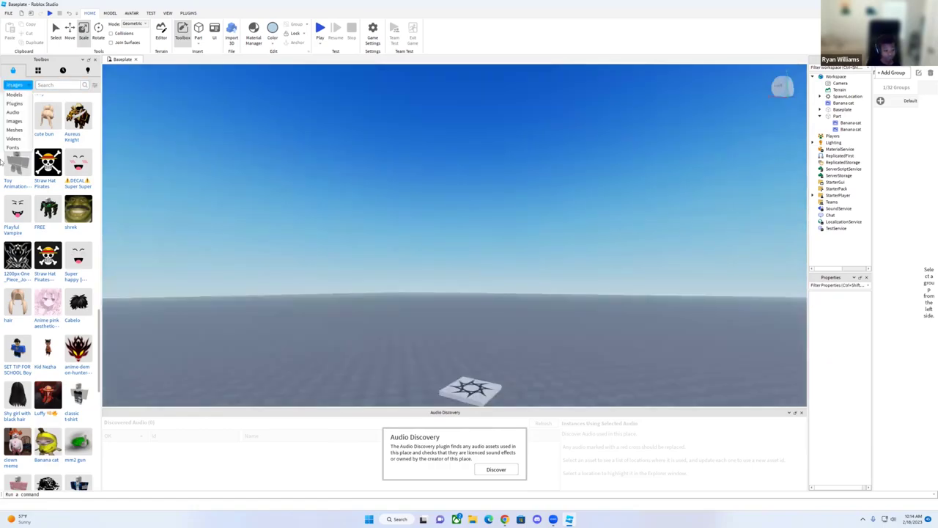
left_click(11, 138)
right_click_drag(297, 127, 299, 137)
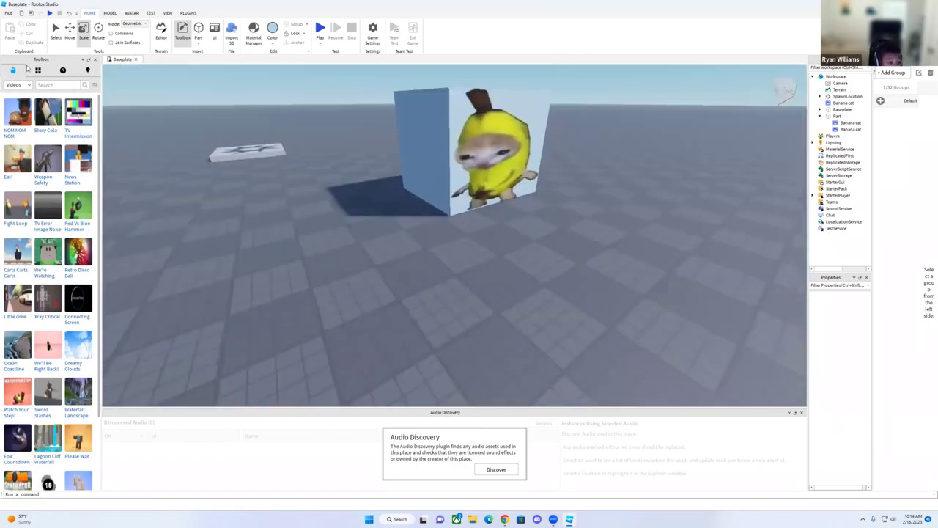
left_click(17, 86)
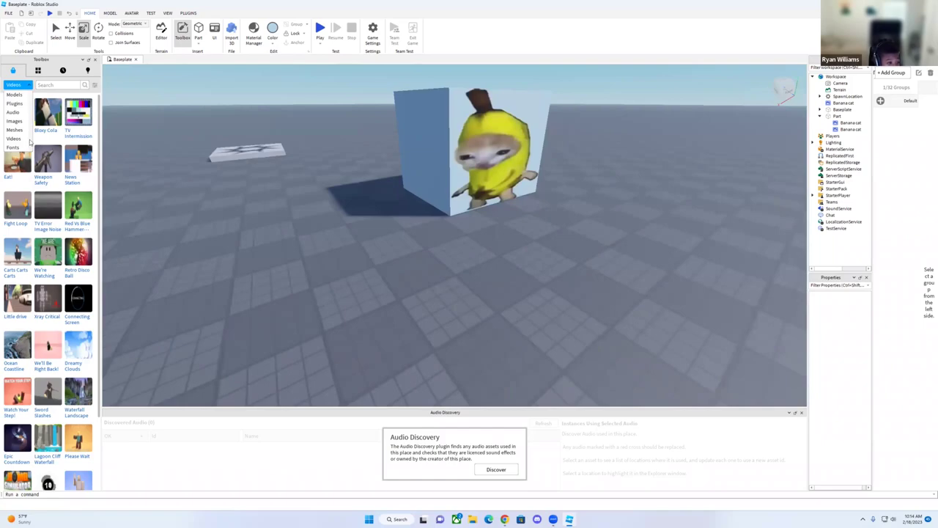
left_click(15, 130)
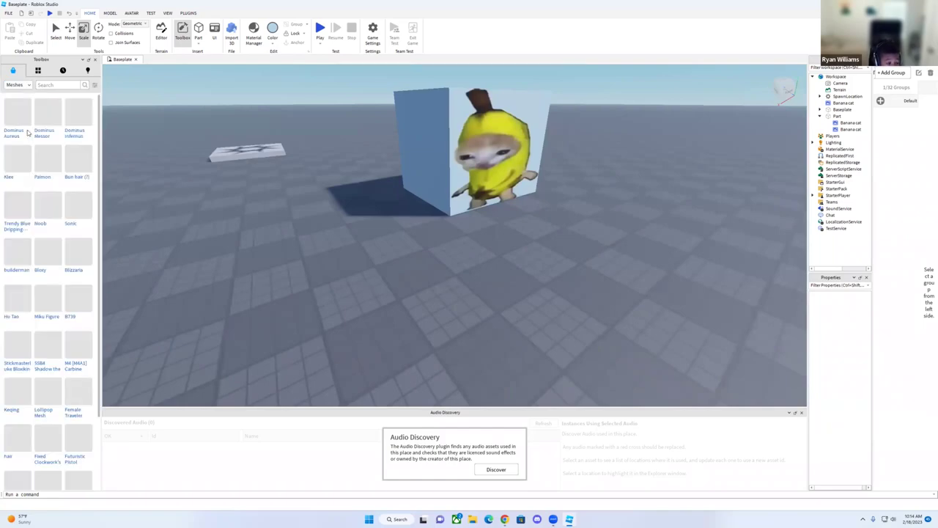
Insert the Paimon mesh from the Toolbox and move it across the baseplate, away from the Banana cat block
right_click_drag(234, 206, 239, 227)
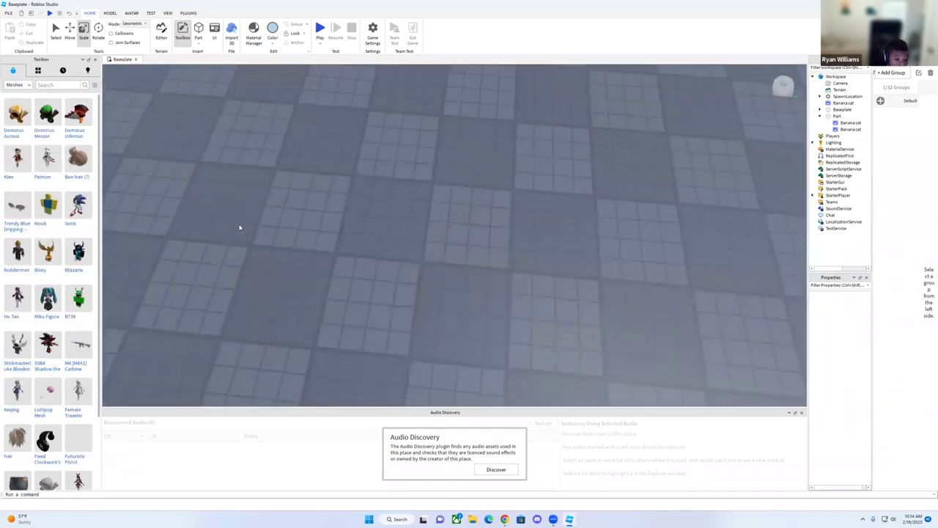
left_click(60, 177)
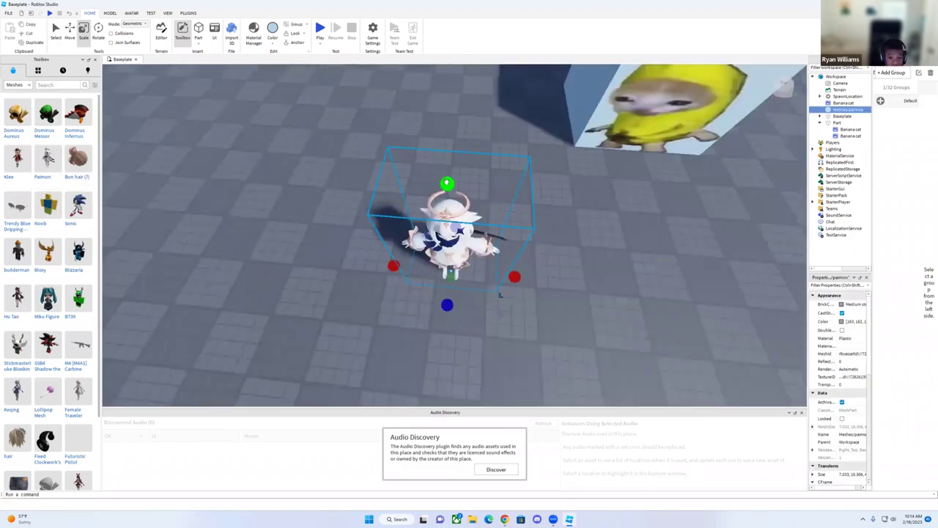
left_click_drag(453, 242, 153, 163)
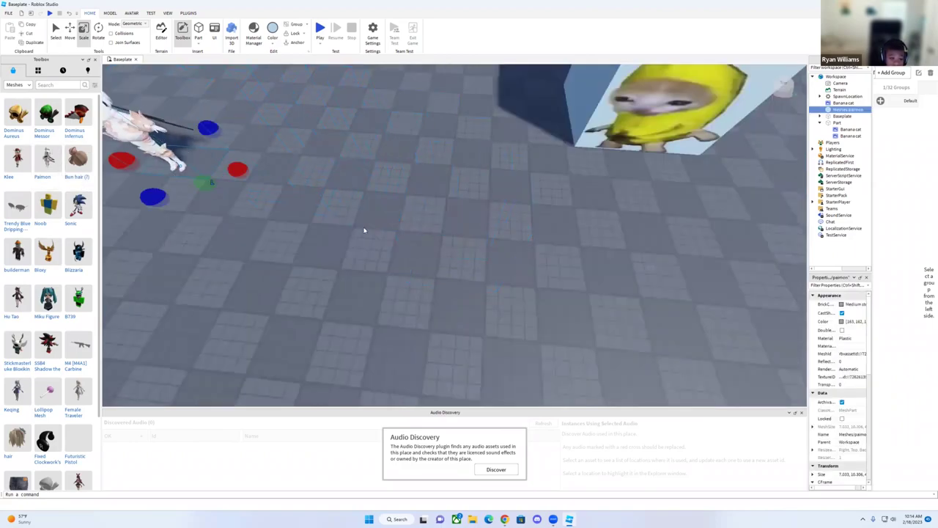
right_click_drag(364, 230, 364, 229)
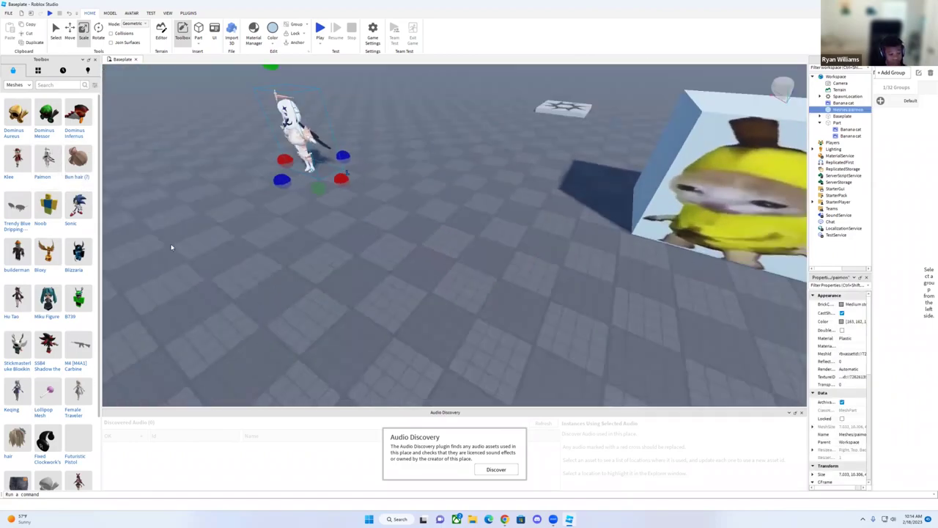
Insert the Dominus Aureus mesh and place it on the baseplate between the Paimon mesh and the Banana cat block
left_click(18, 116)
left_click_drag(508, 251, 338, 192)
right_click_drag(502, 252, 501, 251)
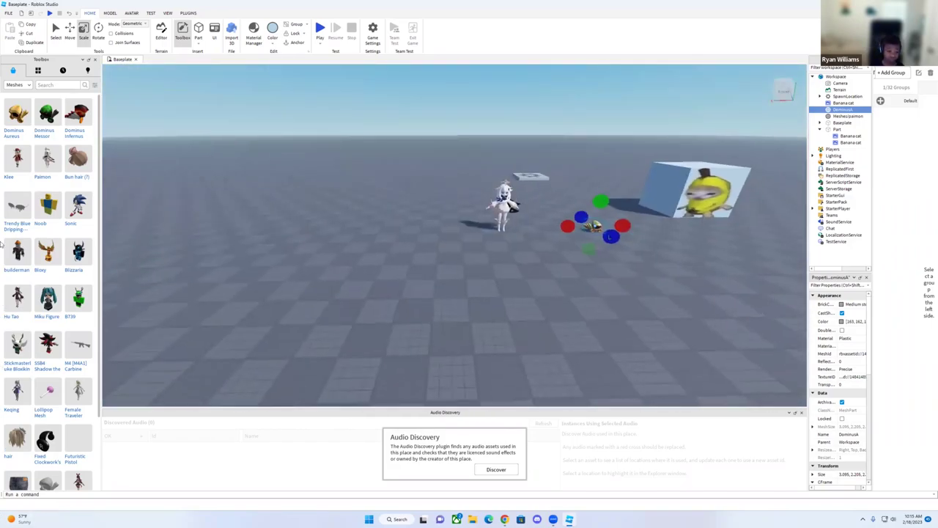
Switch the Toolbox to the Audio category and insert the Door Slide Open Close sound effect into the selected Dominus mesh
scroll(2, 246, "down", 6)
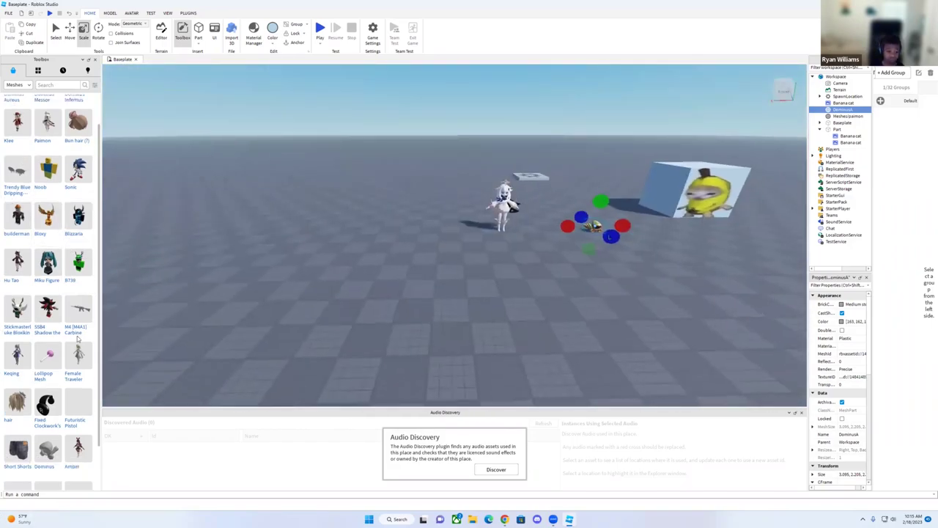
left_click(13, 85)
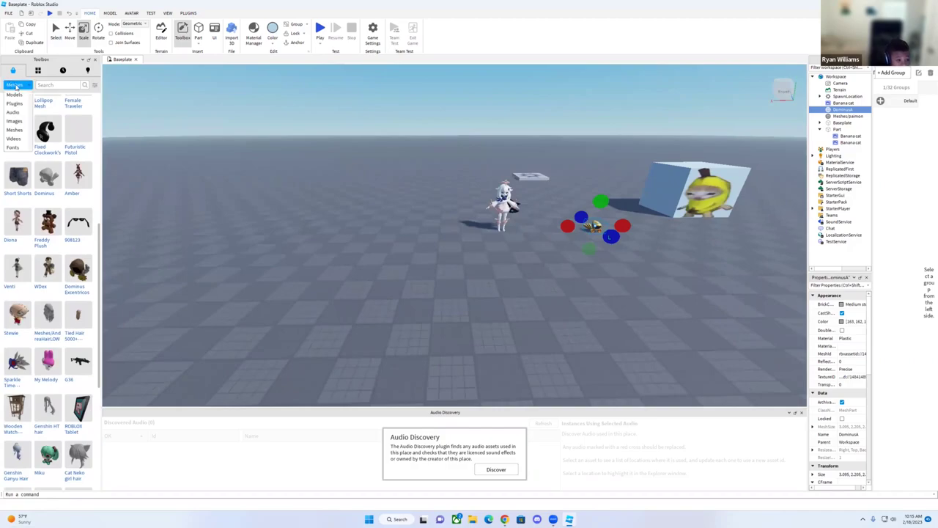
left_click(16, 112)
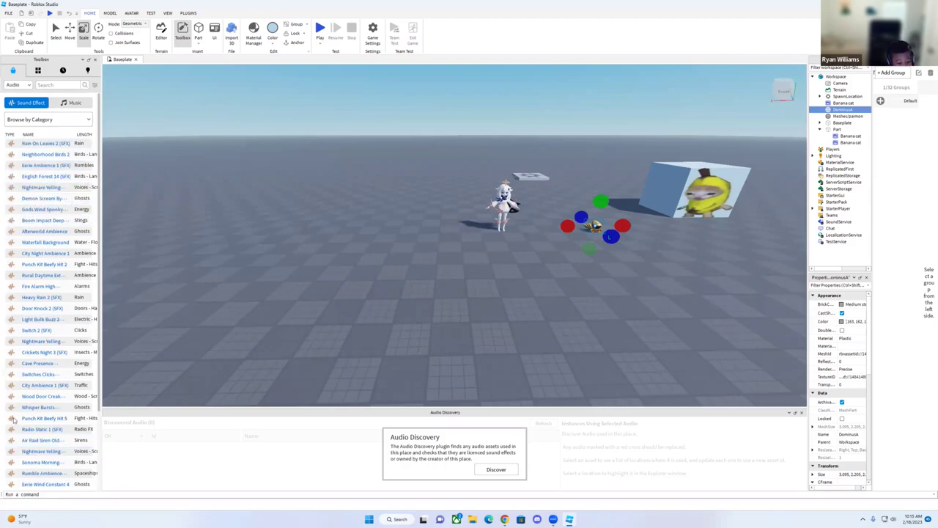
scroll(13, 418, "down", 3)
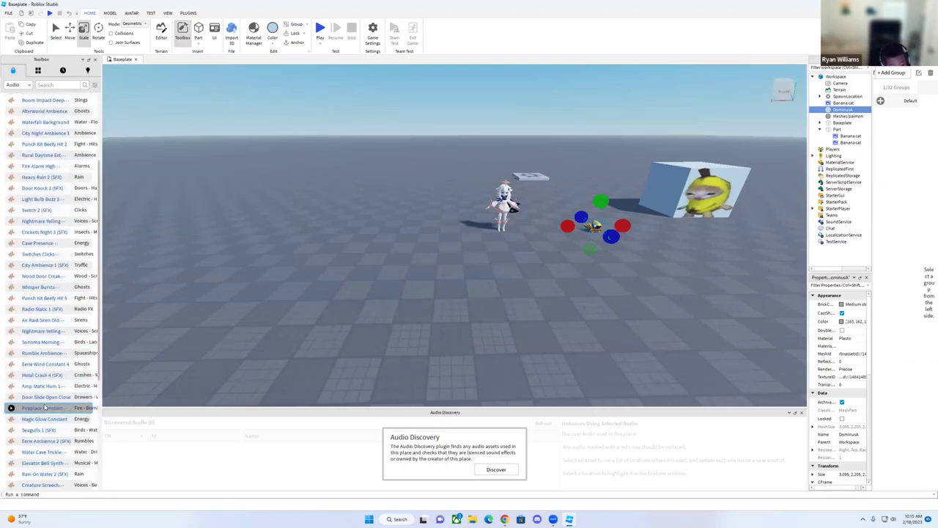
left_click(11, 397)
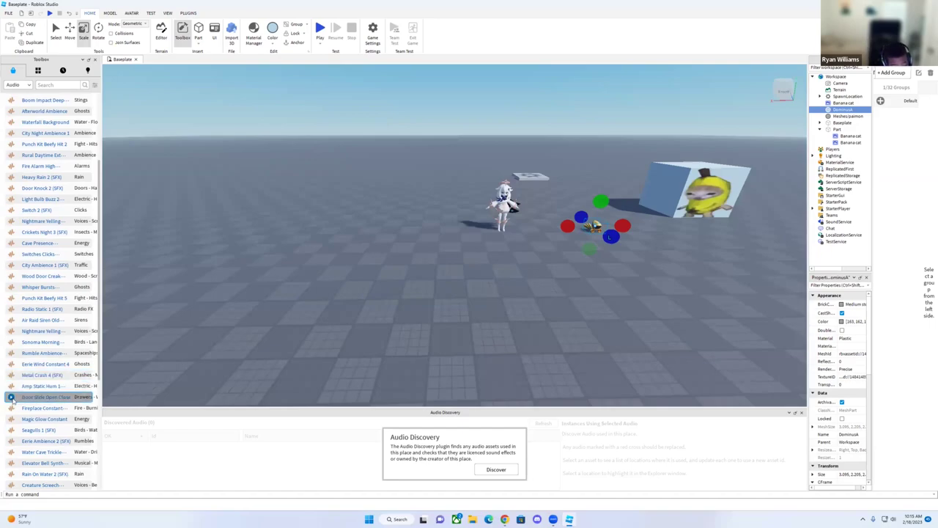
left_click(48, 401)
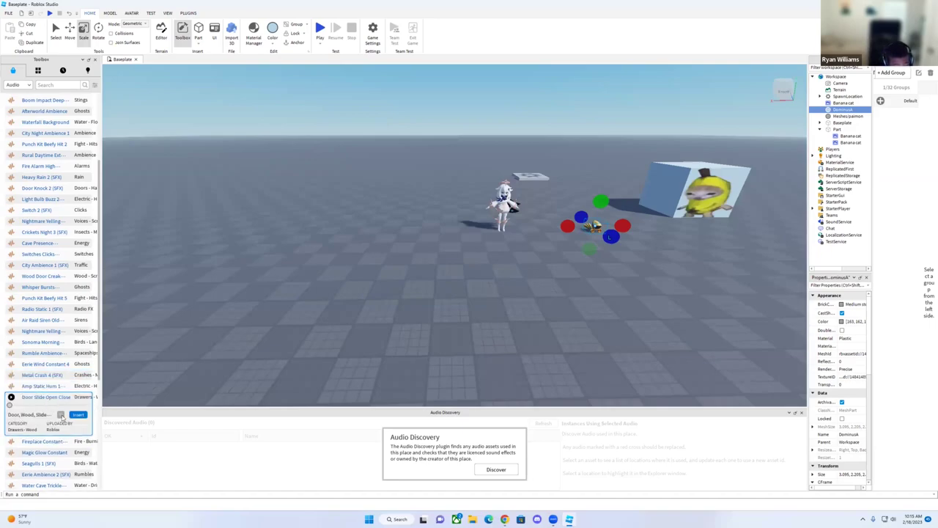
left_click(77, 415)
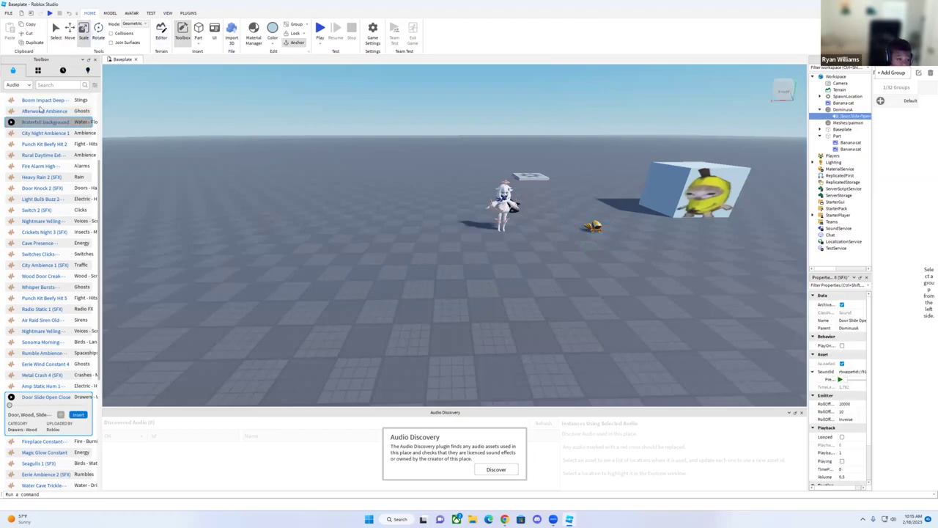
Browse the Toolbox's Plugins category and view the details of the free Load Character Lite plugin
left_click(11, 83)
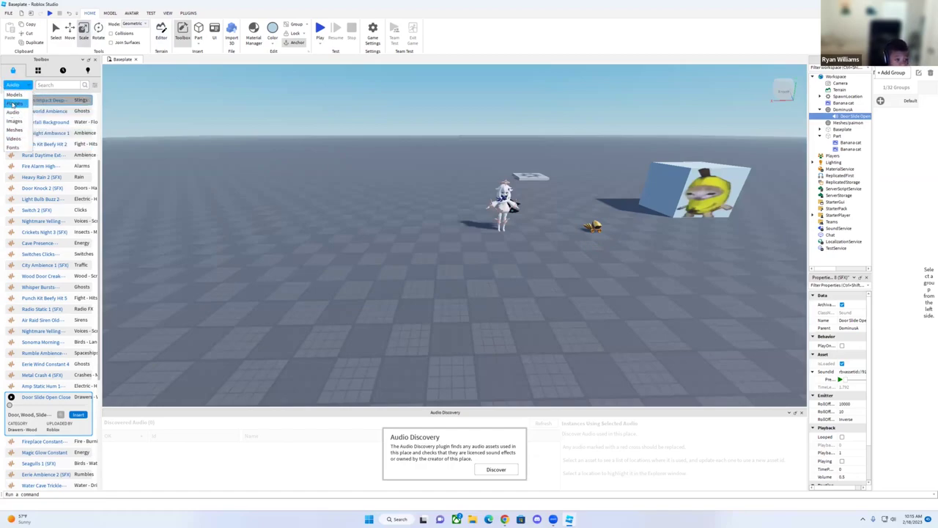
left_click(15, 103)
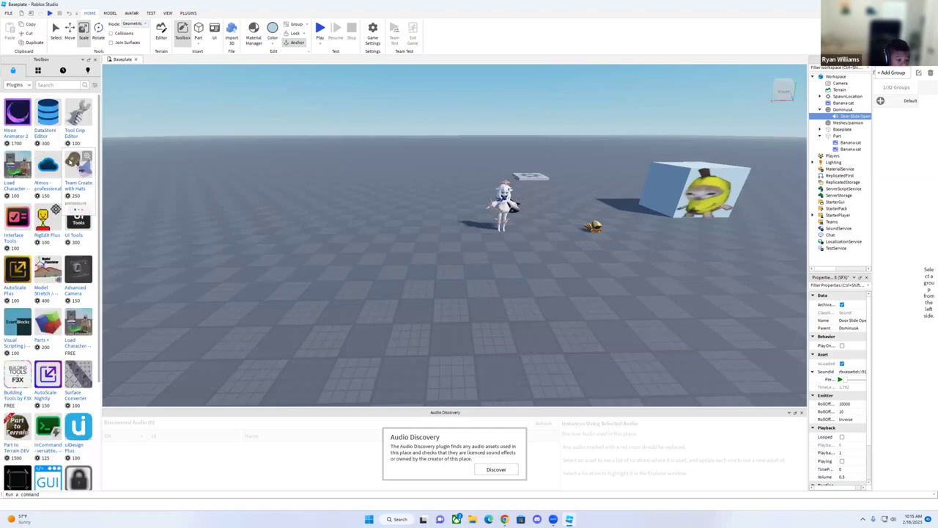
scroll(64, 271, "down", 1)
scroll(65, 272, "down", 2)
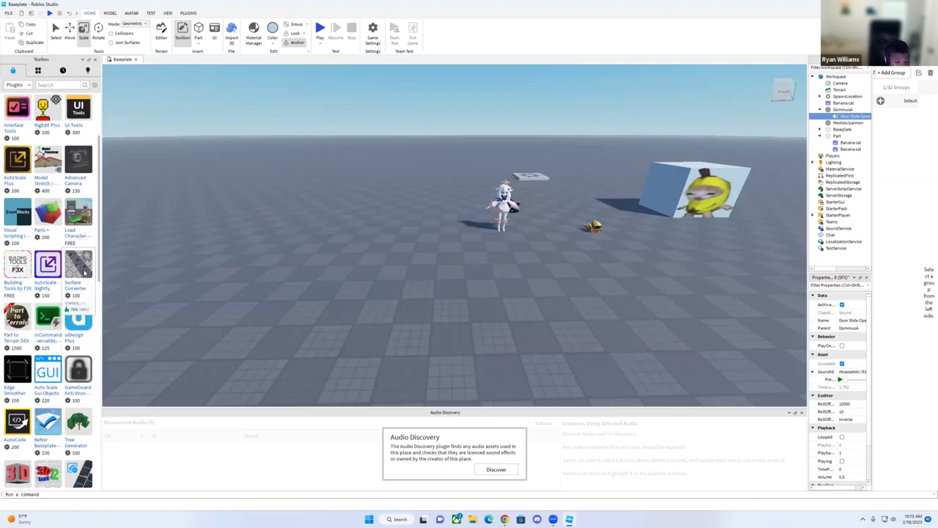
left_click(71, 223)
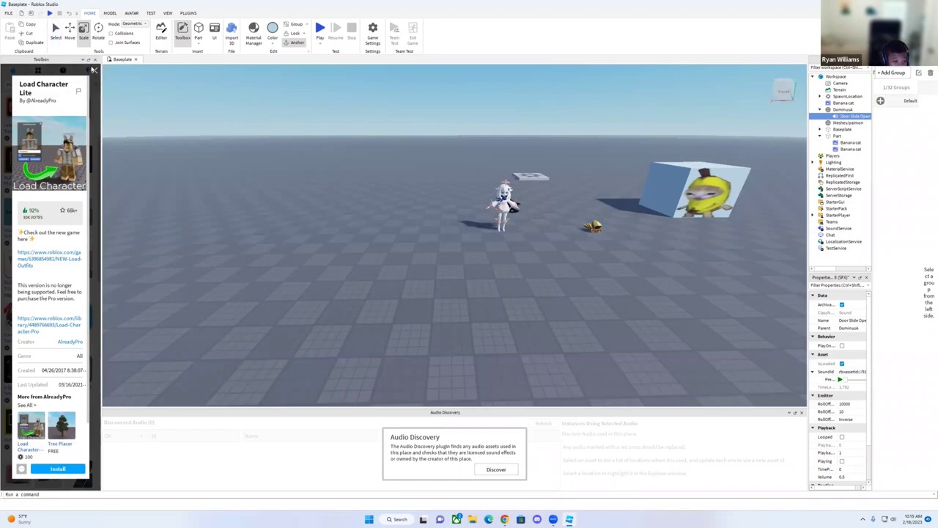
left_click(93, 70)
Browse the Toolbox's Fonts category and install the Rubik Wet Paint font
left_click(10, 86)
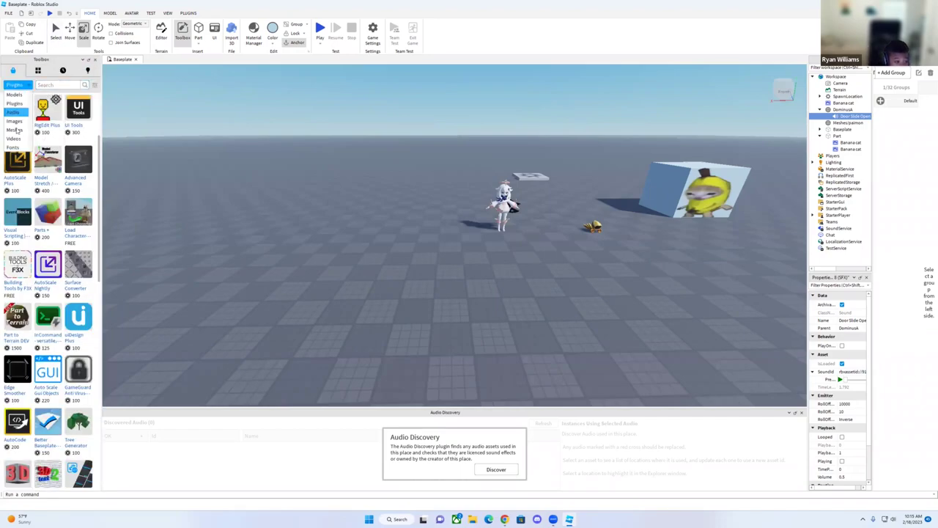
left_click(12, 147)
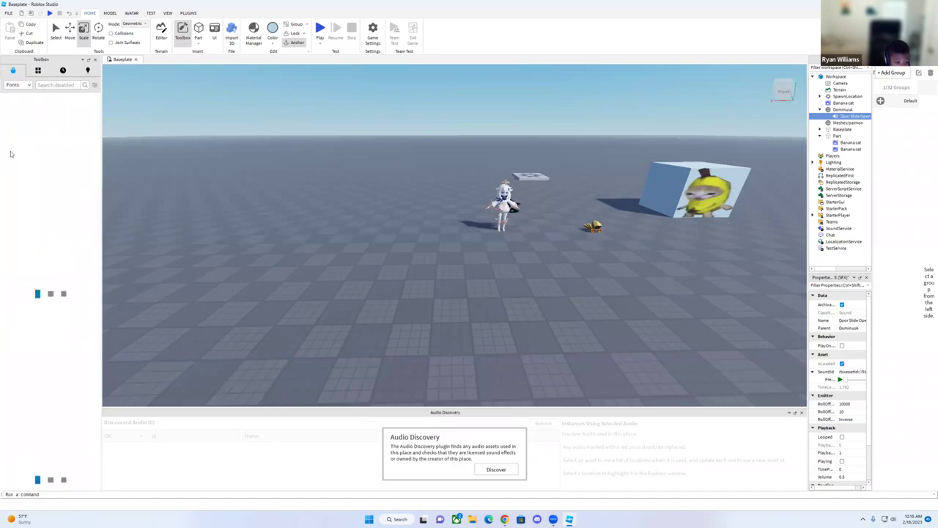
scroll(44, 176, "down", 2)
scroll(44, 176, "up", 2)
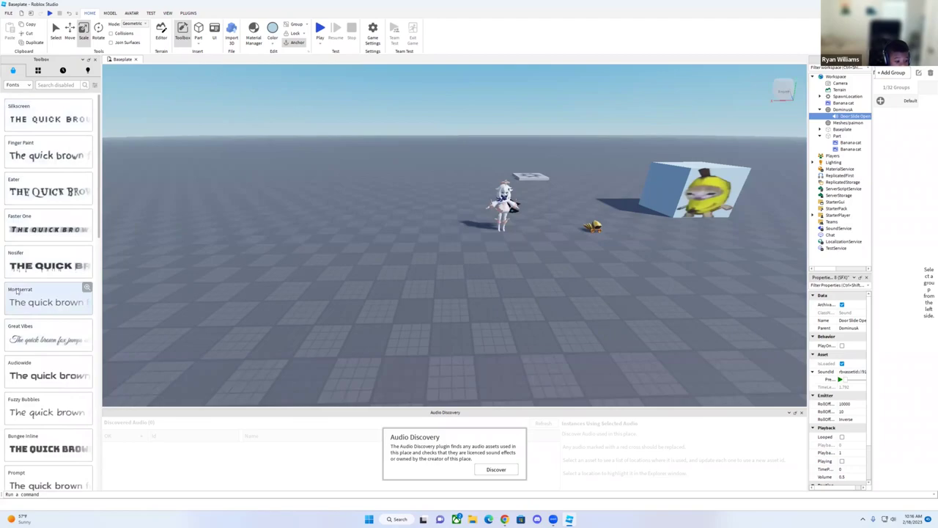
scroll(58, 304, "down", 3)
scroll(62, 314, "down", 7)
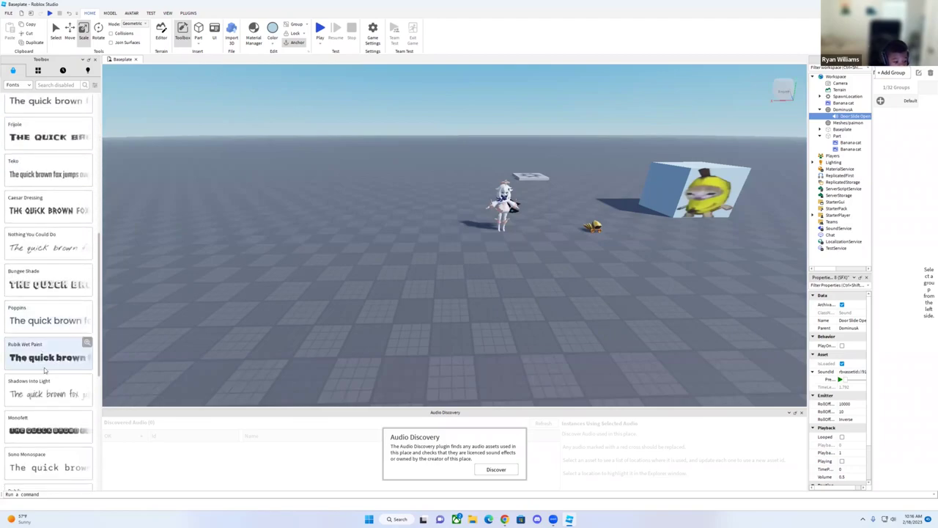
left_click(59, 344)
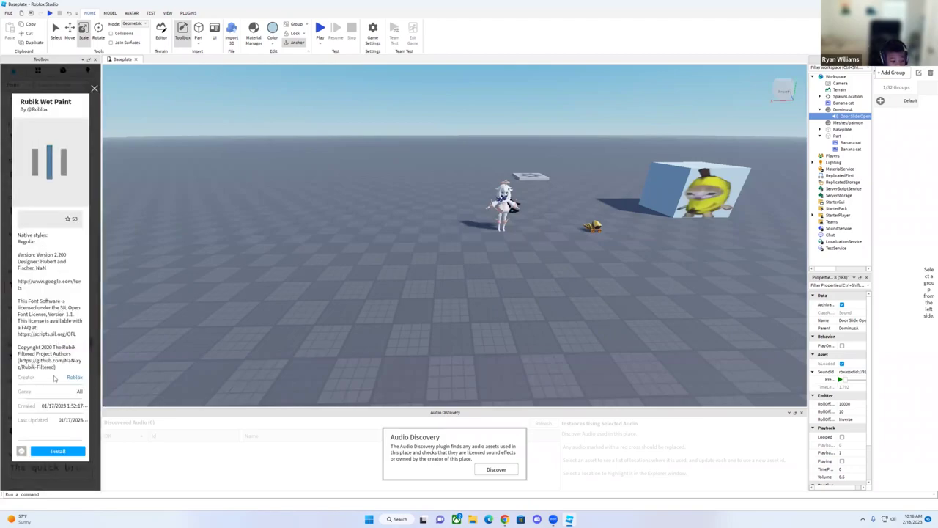
left_click(59, 451)
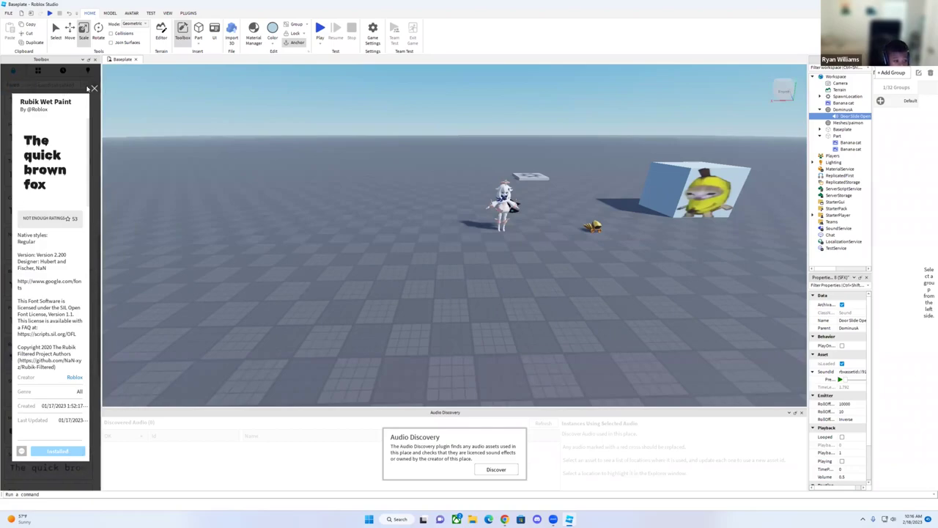
left_click(93, 87)
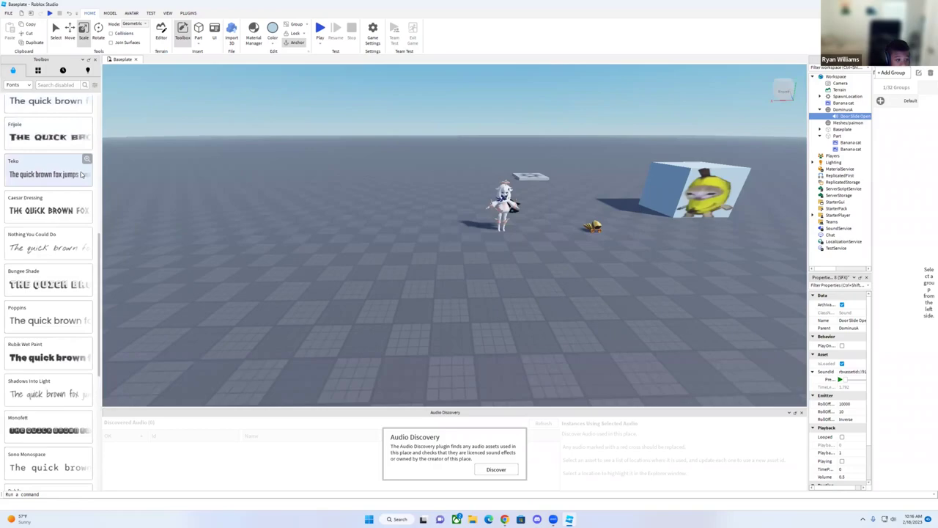
Return to the start of the font list and view the details of the Eater font
scroll(81, 175, "up", 5)
scroll(81, 174, "up", 6)
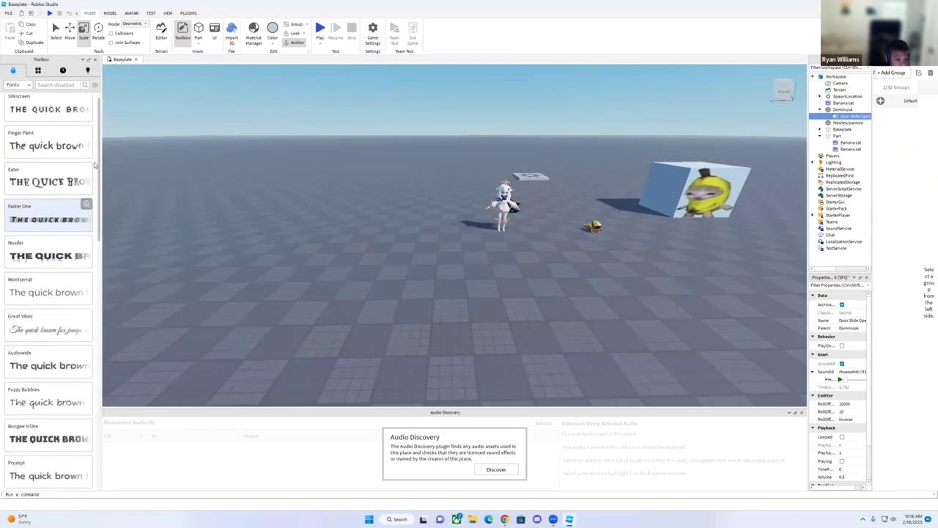
left_click(87, 176)
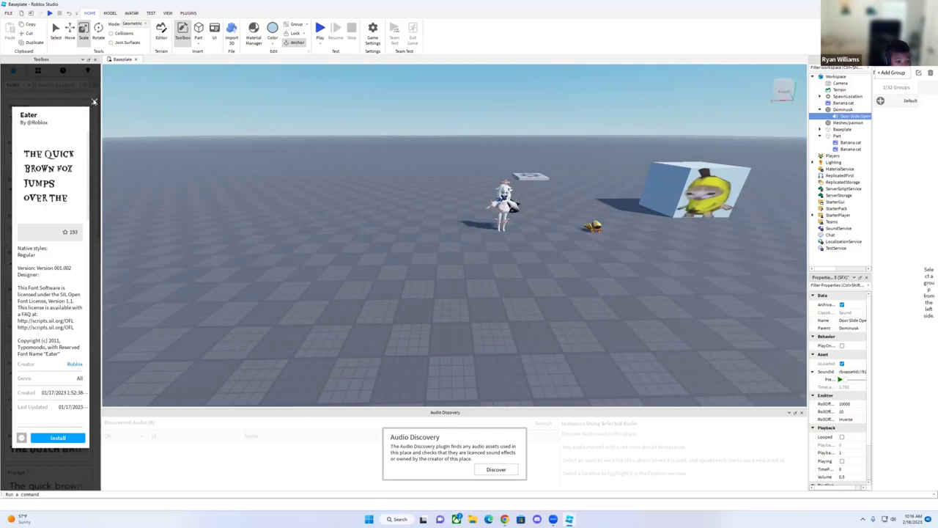
left_click(94, 102)
Insert the HD Admin model from the Toolbox's Models category, accept its scripts, and move its HD sign across the baseplate
left_click(29, 85)
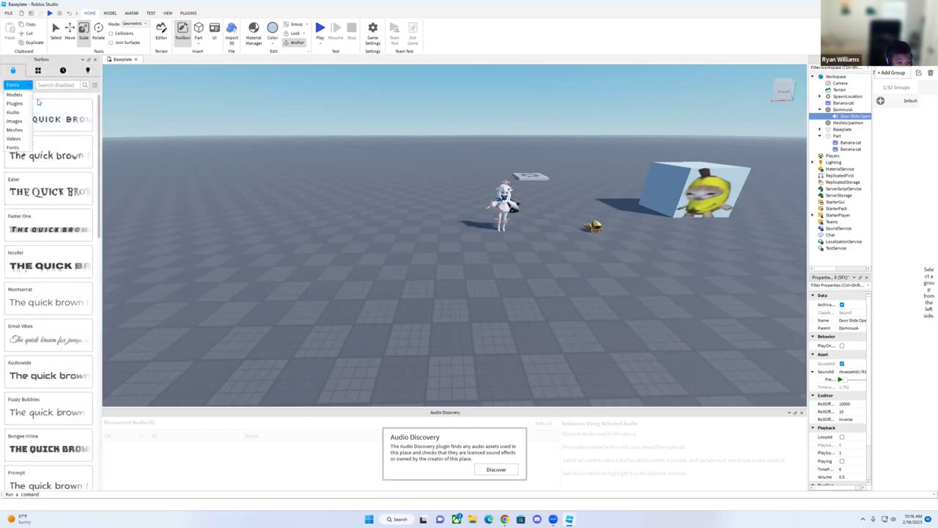
left_click(16, 95)
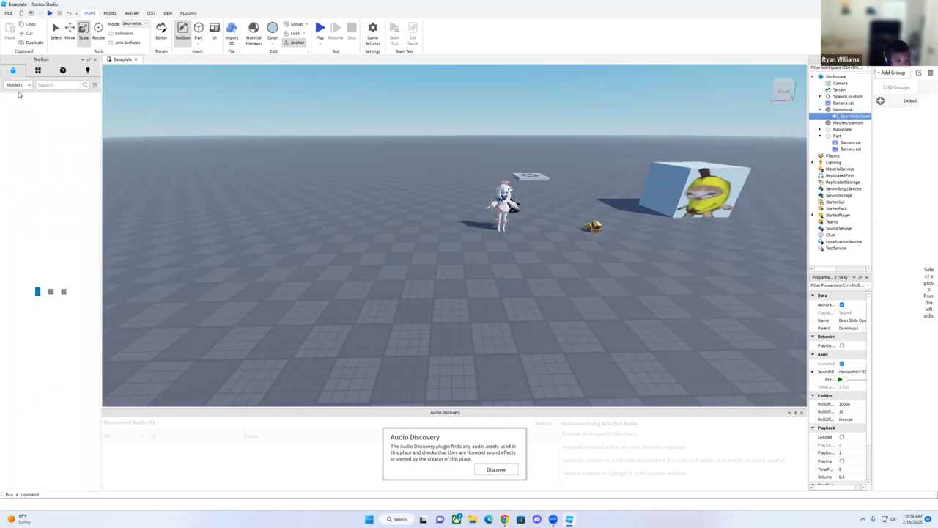
right_click_drag(300, 197, 262, 174)
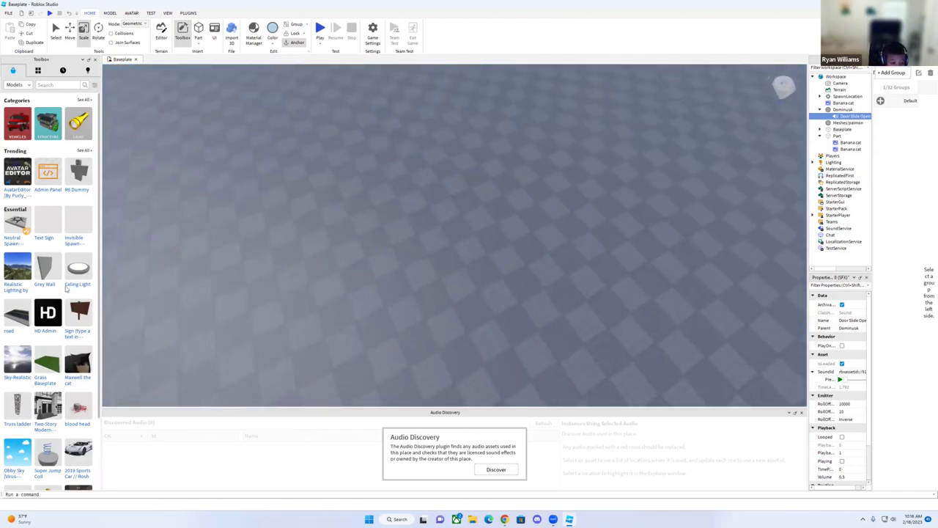
mouse_move(55, 323)
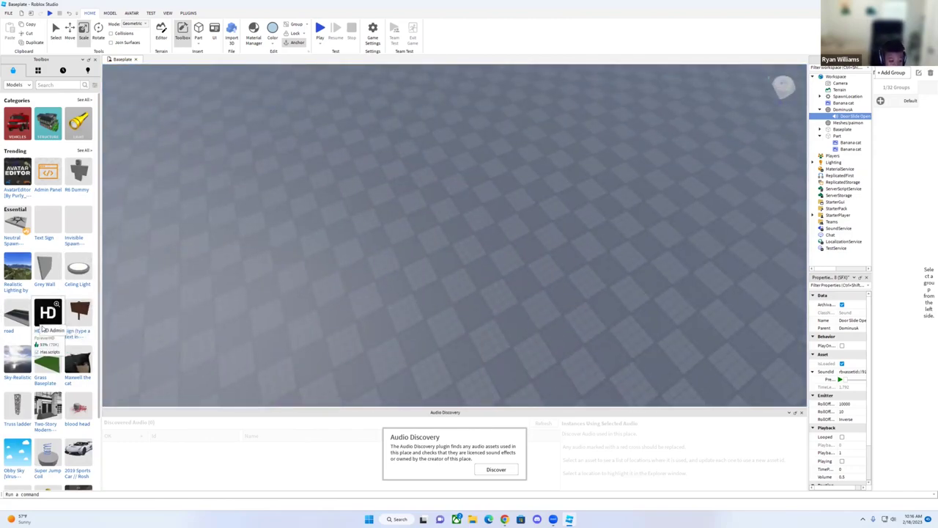
left_click(46, 322)
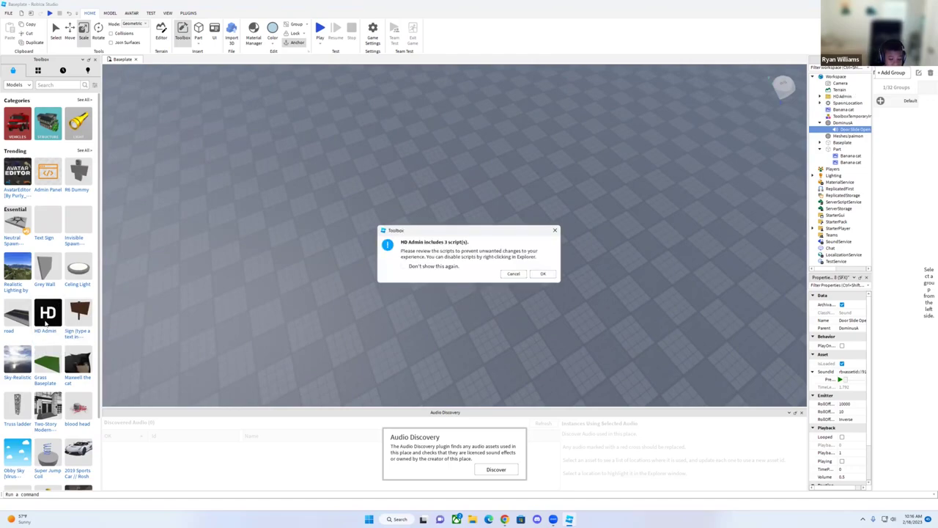
left_click(537, 276)
scroll(444, 230, "up", 3)
left_click_drag(444, 230, 295, 185)
right_click_drag(552, 298, 536, 291)
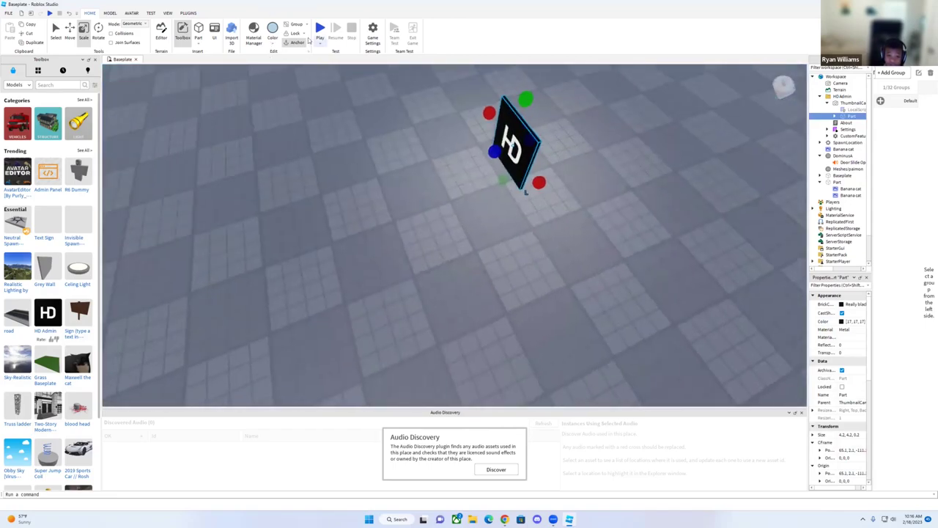
Start a playtest of the place and walk the avatar off the spawn pad toward the Paimon mesh
left_click(320, 30)
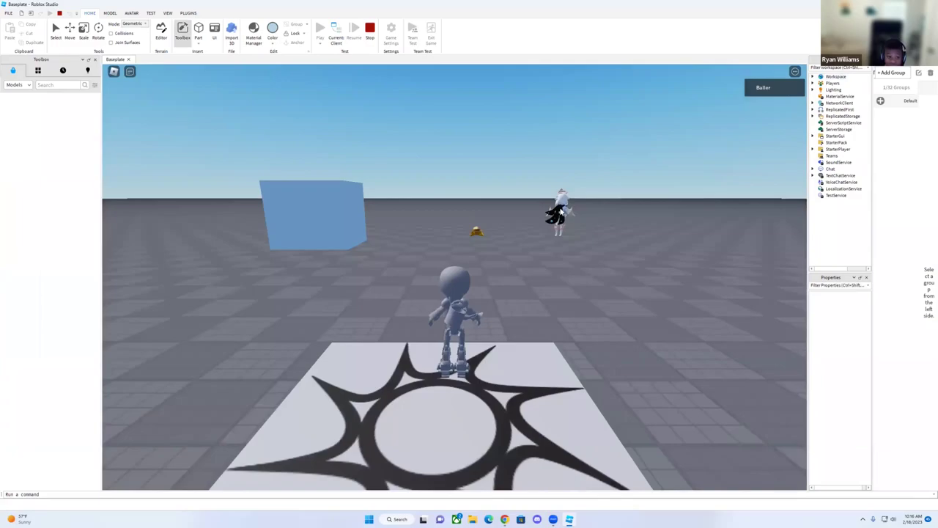
key("w")
right_click_drag(561, 212, 561, 212)
key("w")
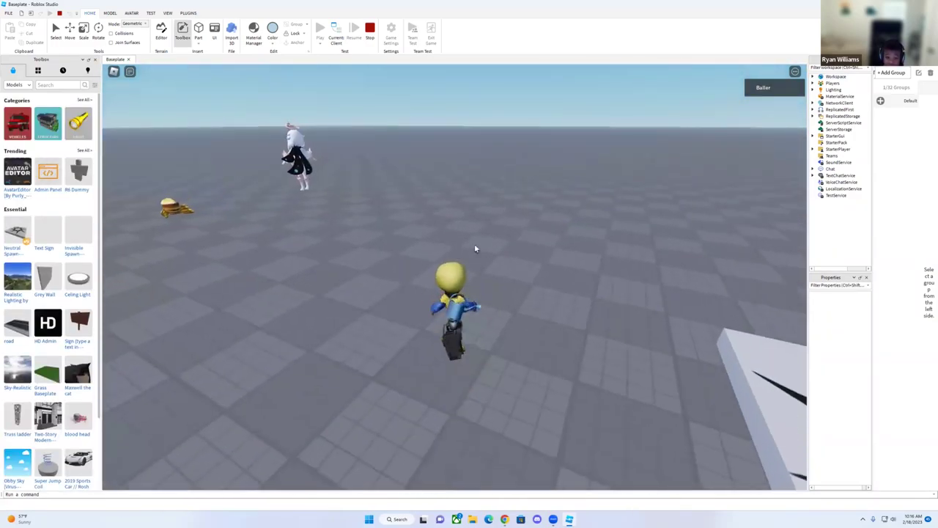
key("w")
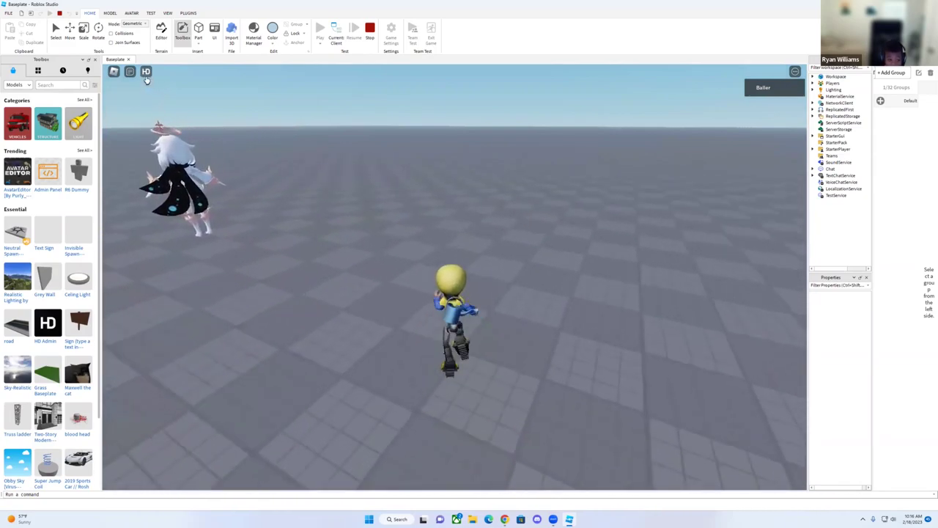
Open the HD Admin menu in the playtest and view its About info page
left_click(147, 72)
left_click(391, 215)
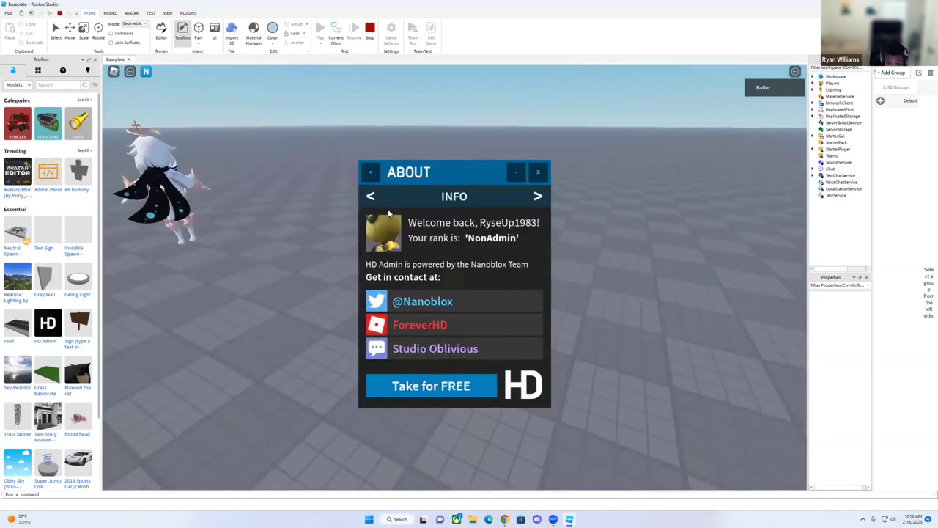
Close the HD Admin menu and stop the playtest to return to editing the place
left_click(370, 197)
left_click(366, 172)
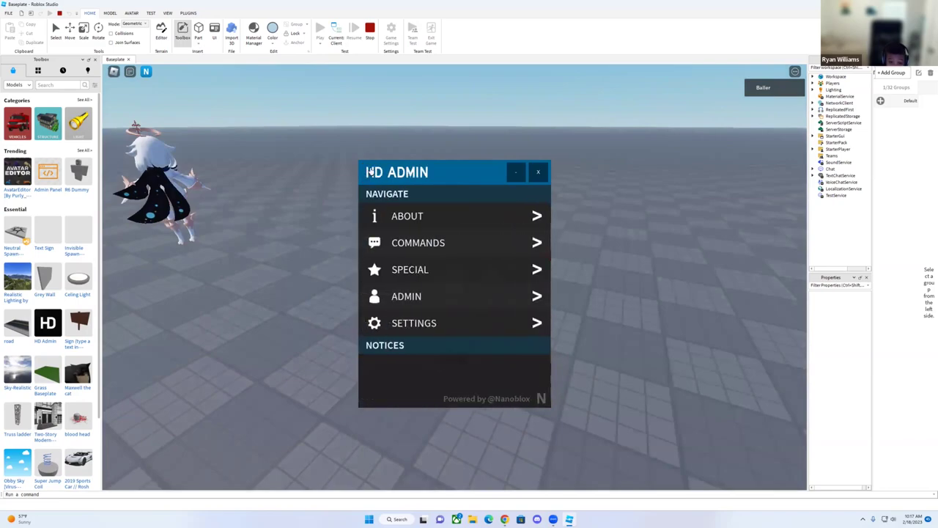
left_click(538, 172)
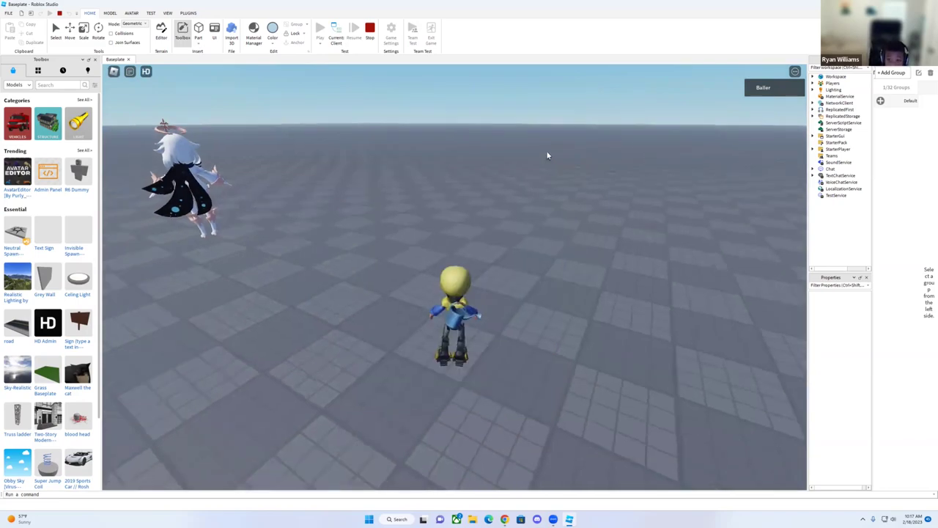
scroll(546, 151, "up", 3)
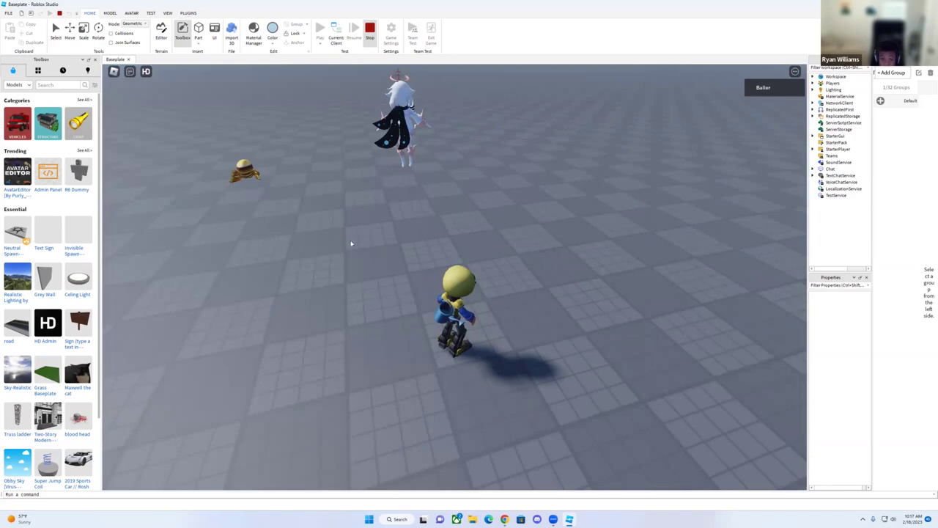
left_click(371, 30)
left_click(372, 33)
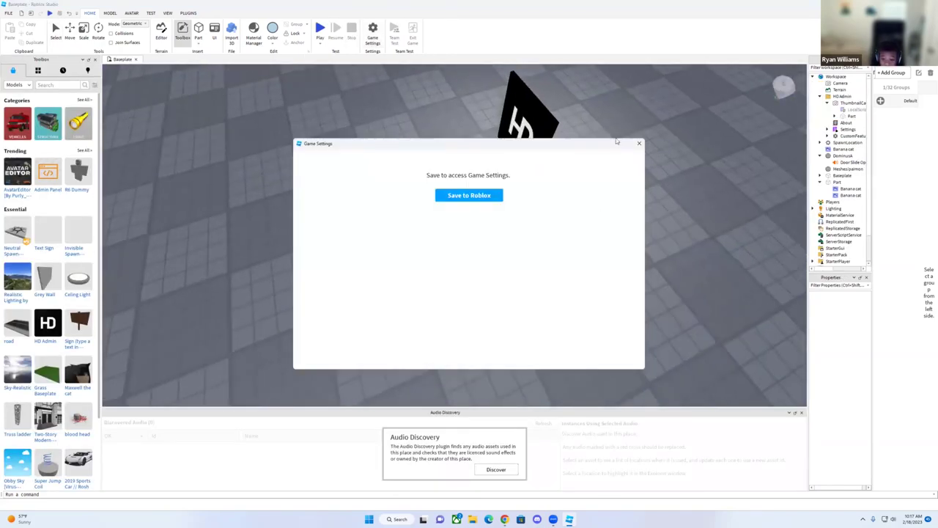
left_click(639, 143)
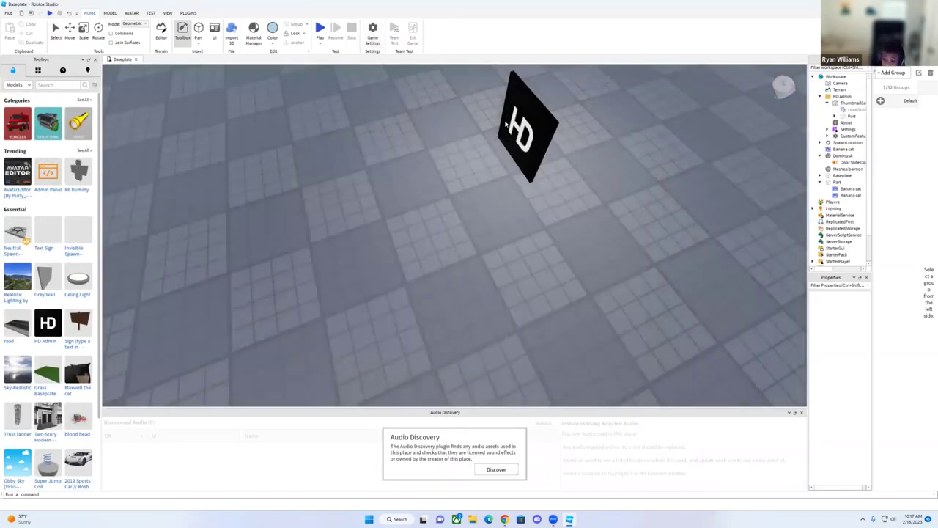
Insert a new block part on an empty area of the baseplate, duplicate it and move the copy away from the original
right_click_drag(505, 123, 505, 124)
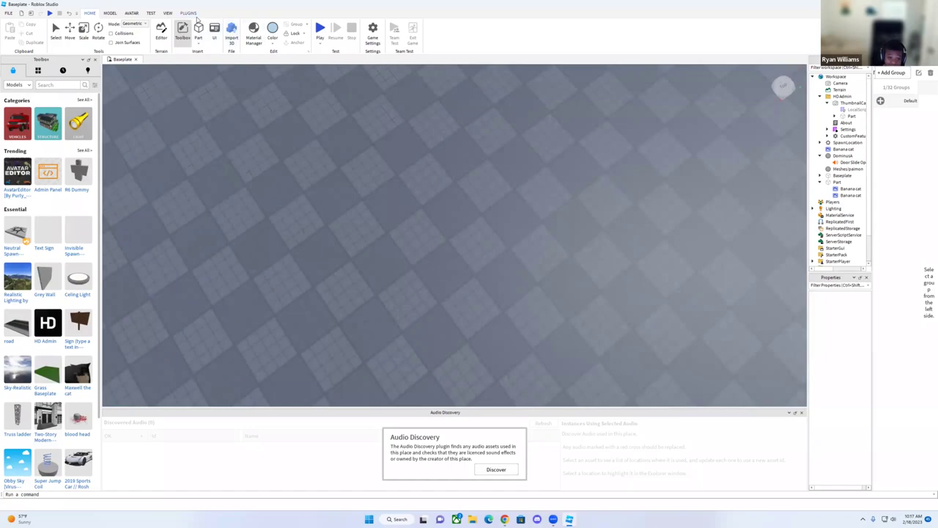
left_click(194, 15)
left_click(90, 14)
left_click(198, 31)
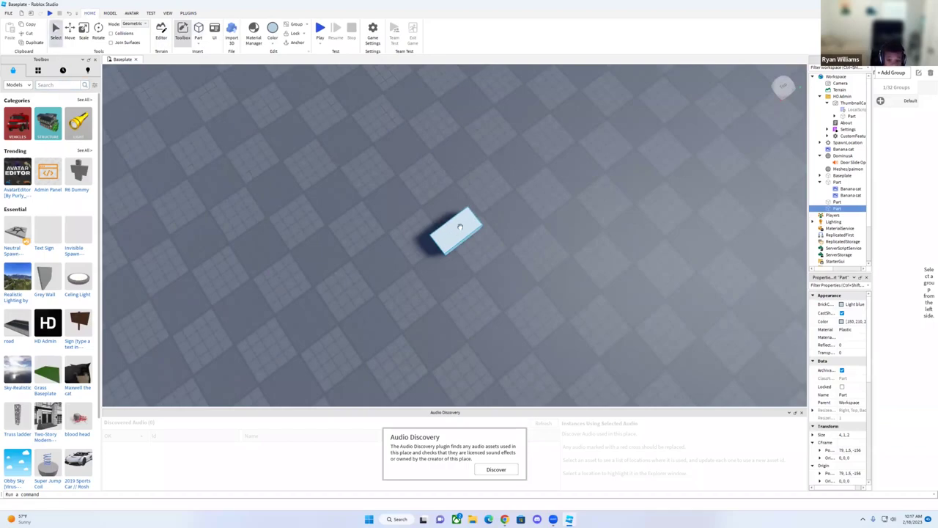
key("ctrl+d")
left_click_drag(459, 227, 557, 156)
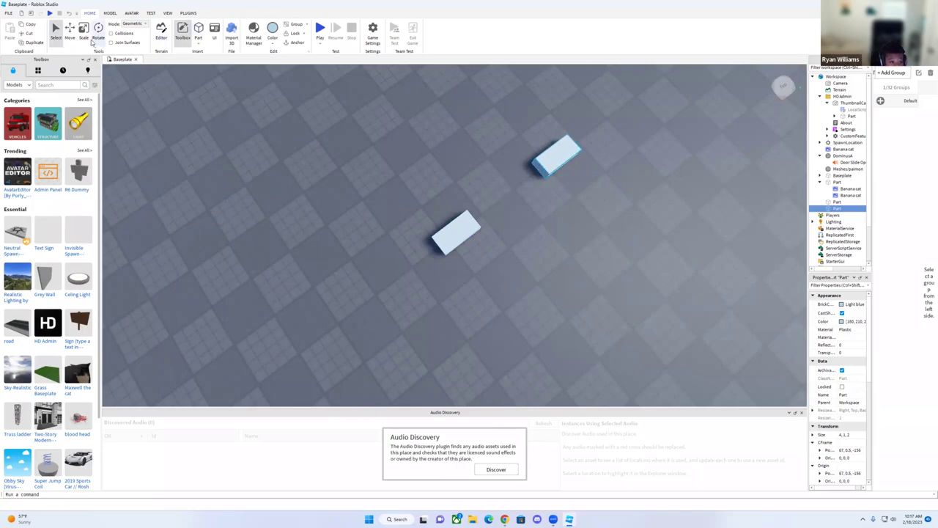
Scale the two new parts lengthwise so they meet end to end, making one 17 studs and the other 18 studs long
left_click(86, 40)
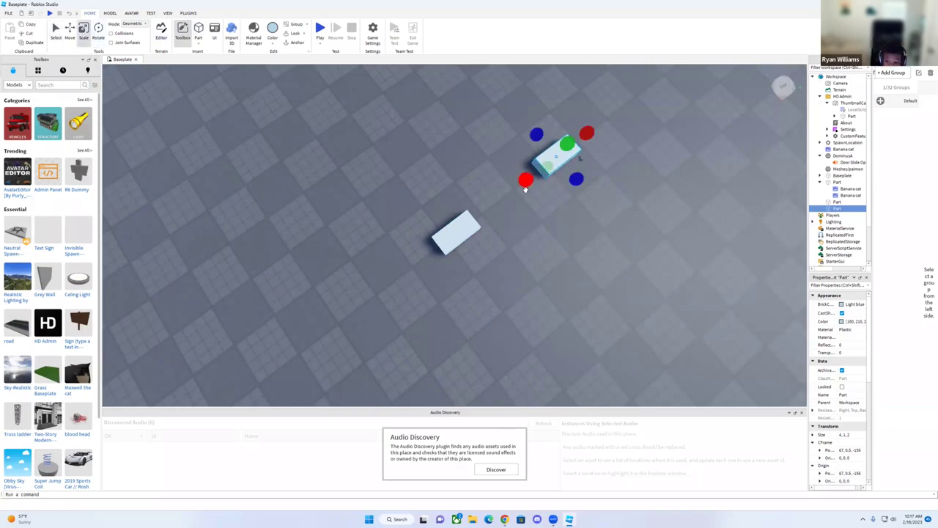
left_click_drag(525, 188, 458, 228)
left_click(444, 244)
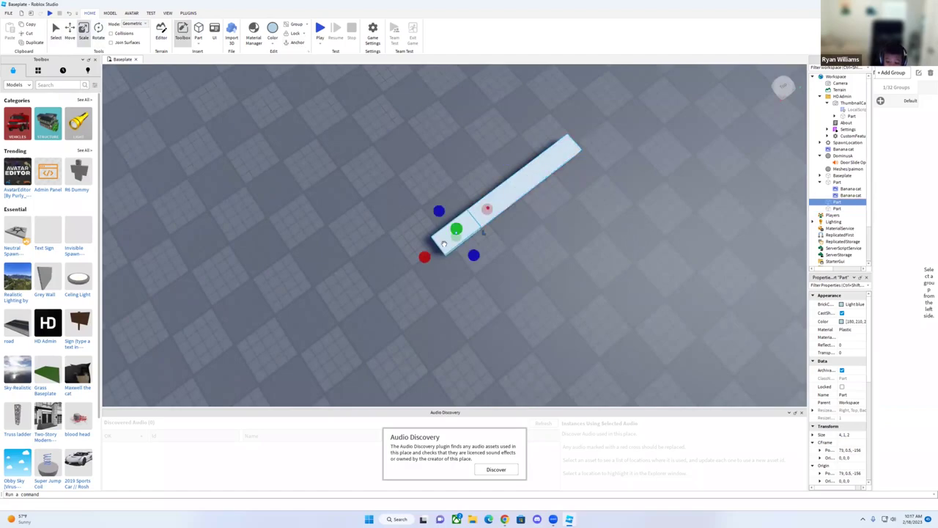
left_click_drag(417, 260, 289, 353)
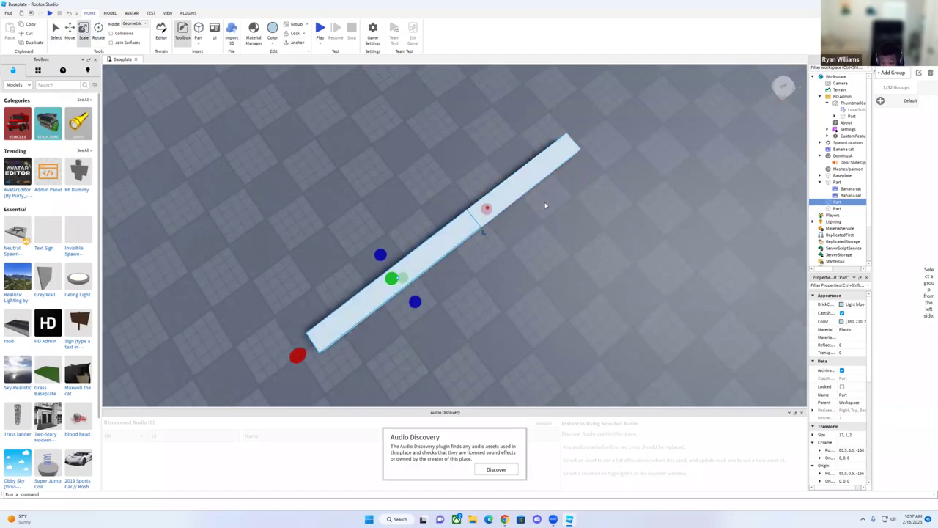
left_click(489, 184)
left_click_drag(584, 132, 624, 102)
Scale both parts upward into a wall 21 studs high and extend the 17-stud part to 25 studs long
right_click_drag(611, 151, 611, 151)
key("f")
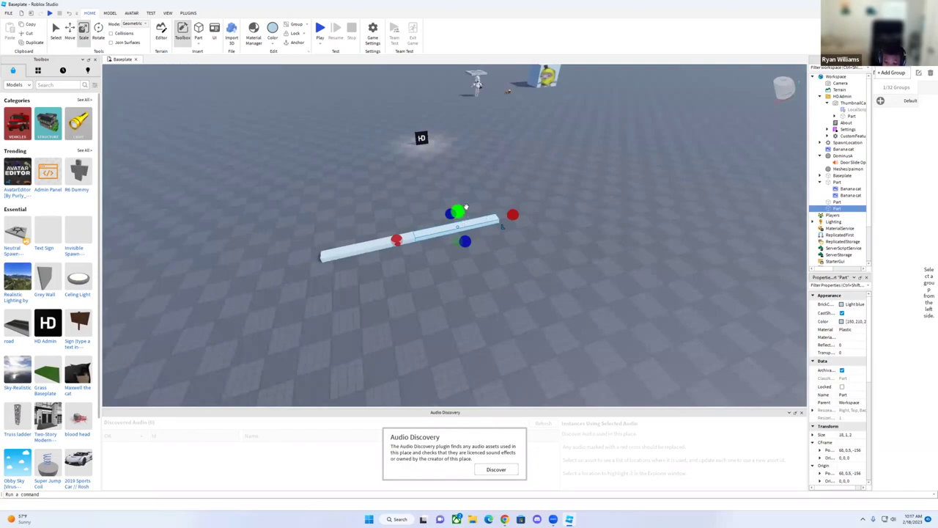
left_click_drag(462, 210, 463, 92)
left_click(359, 243)
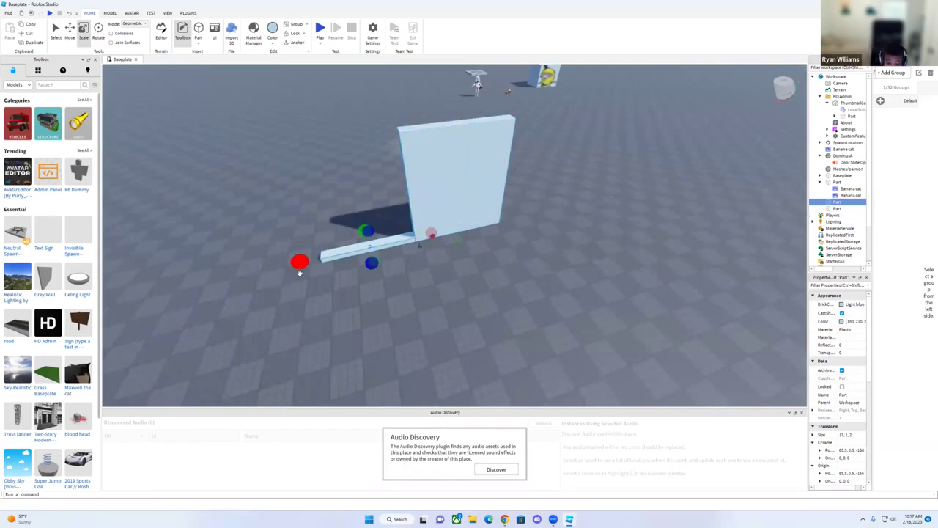
left_click_drag(299, 271, 250, 269)
left_click_drag(348, 240, 315, 109)
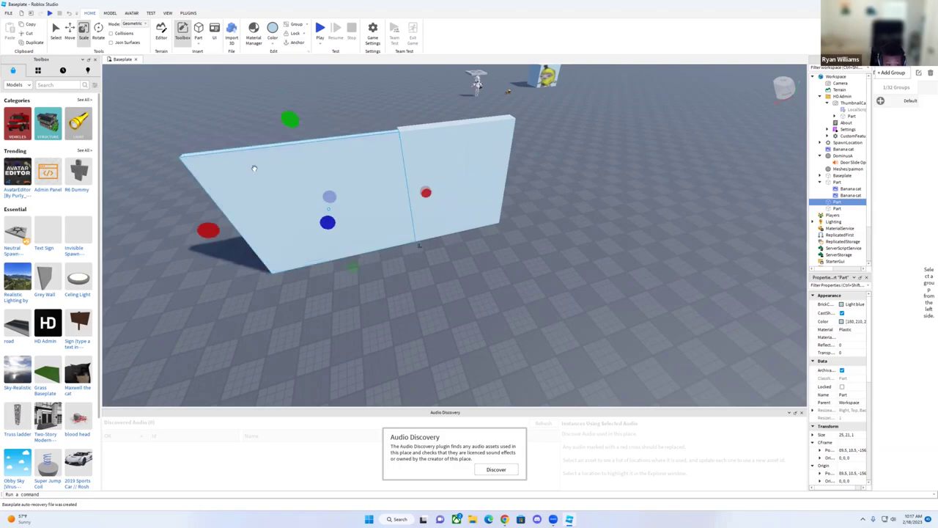
Insert the Scary Sky model from the Toolbox's Models category and look around at the new skybox
scroll(22, 414, "down", 3)
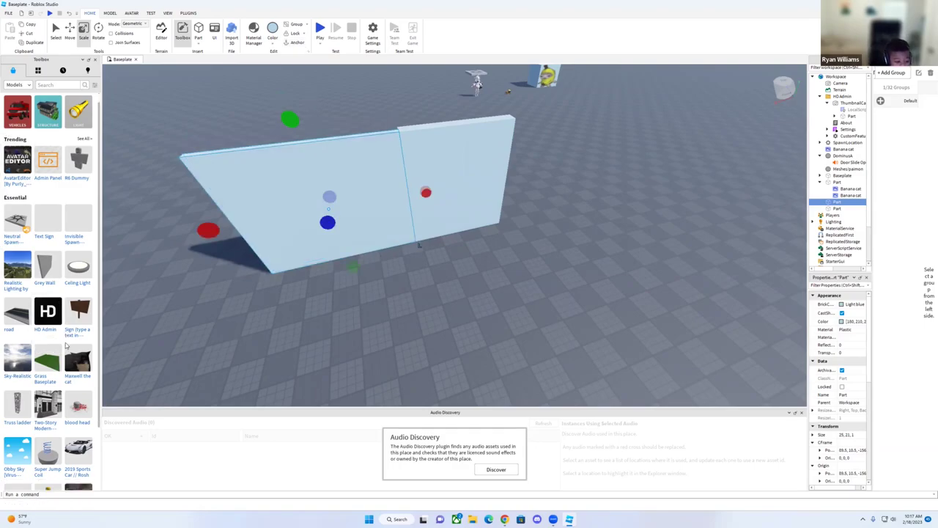
scroll(22, 414, "down", 5)
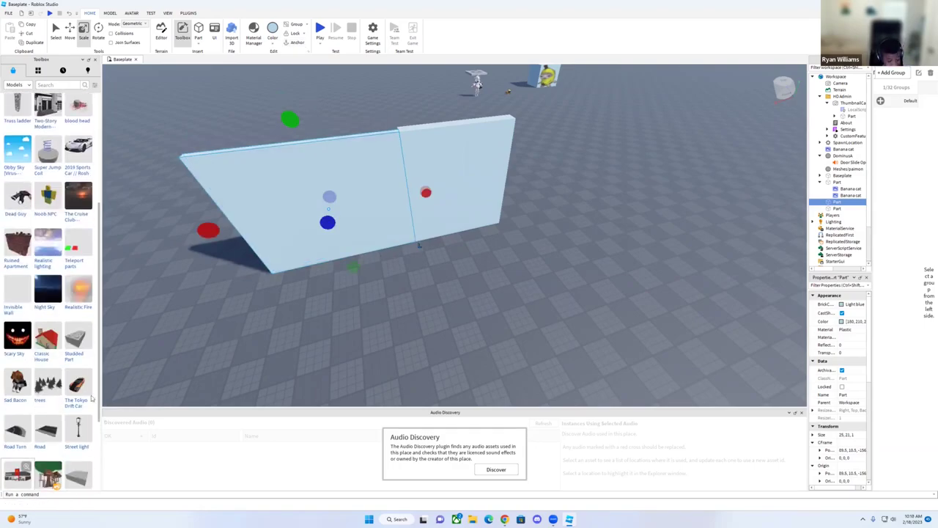
right_click_drag(239, 359, 210, 389)
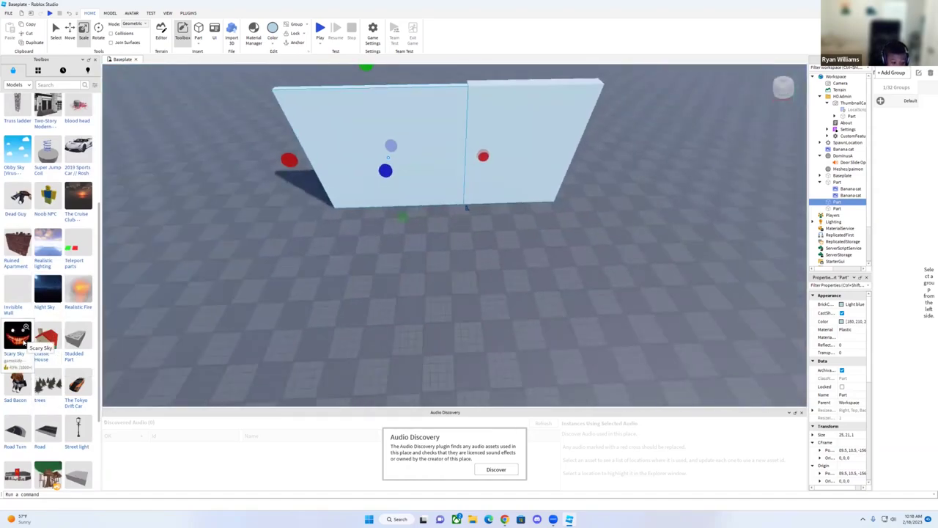
left_click(22, 334)
right_click_drag(343, 321, 343, 323)
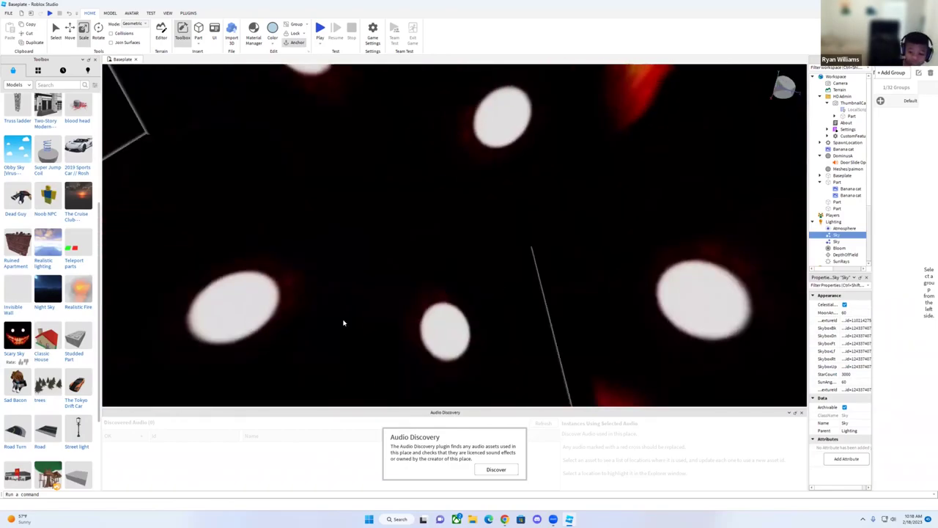
left_click(379, 302)
mouse_move(401, 315)
right_mouse_down()
mouse_move(413, 318)
mouse_move(405, 315)
right_mouse_up()
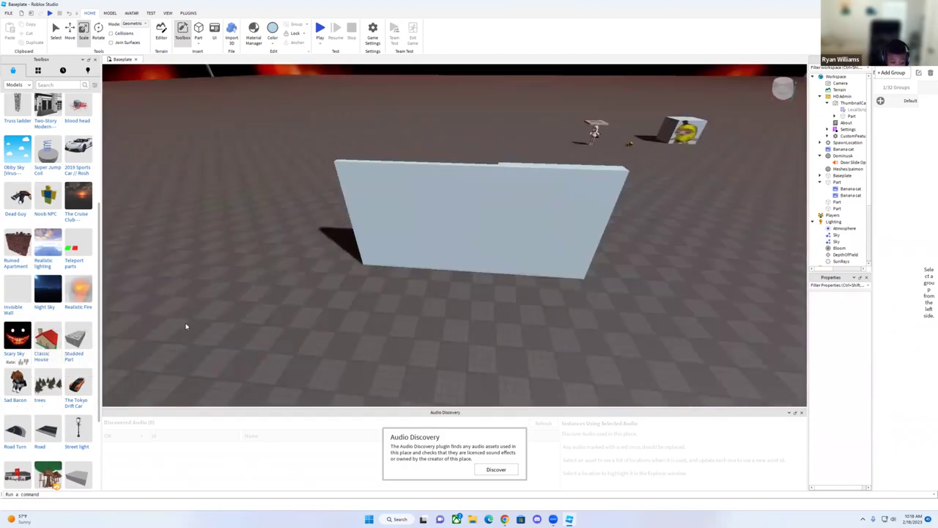
Insert the Classic House model from the Toolbox onto the open baseplate near the wall
right_click_drag(176, 328, 151, 329)
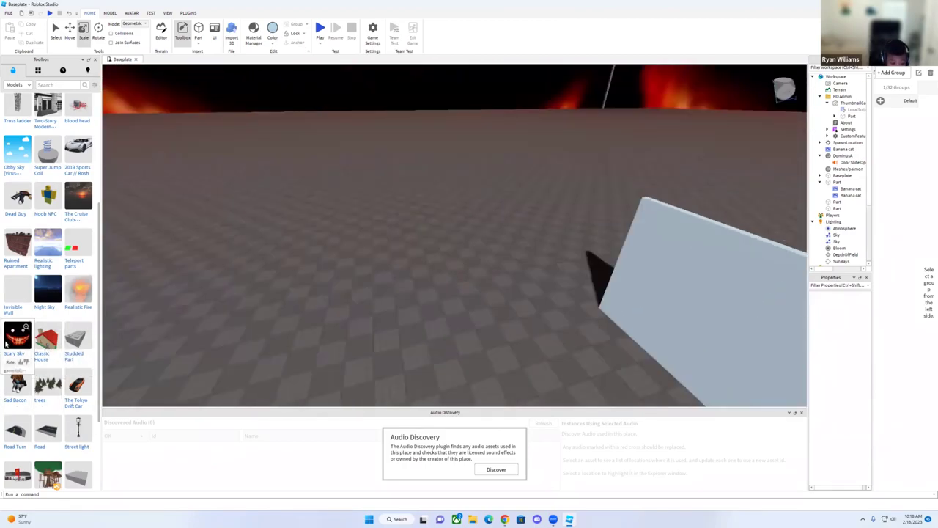
left_click(46, 340)
left_click_drag(416, 262, 169, 238)
right_click_drag(415, 349, 416, 350)
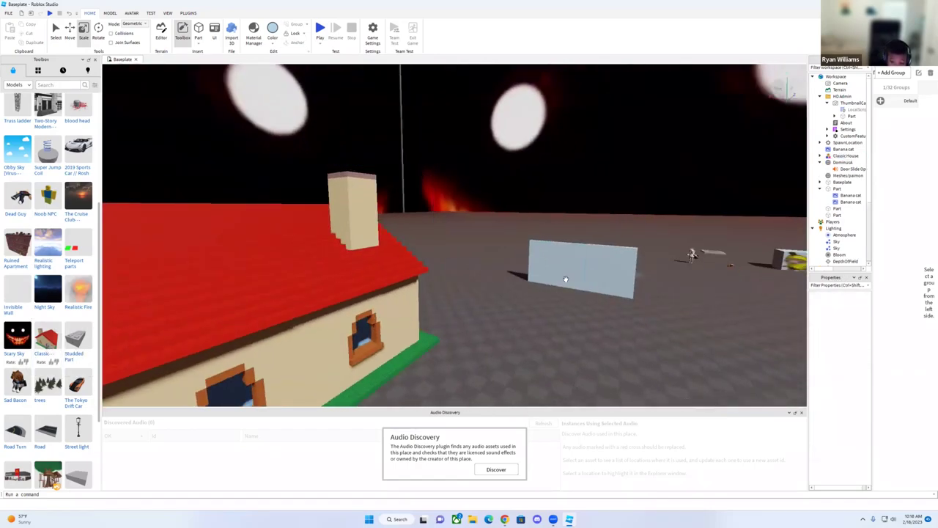
Select the longer wall part and switch the Toolbox to the Images category
left_click(564, 279)
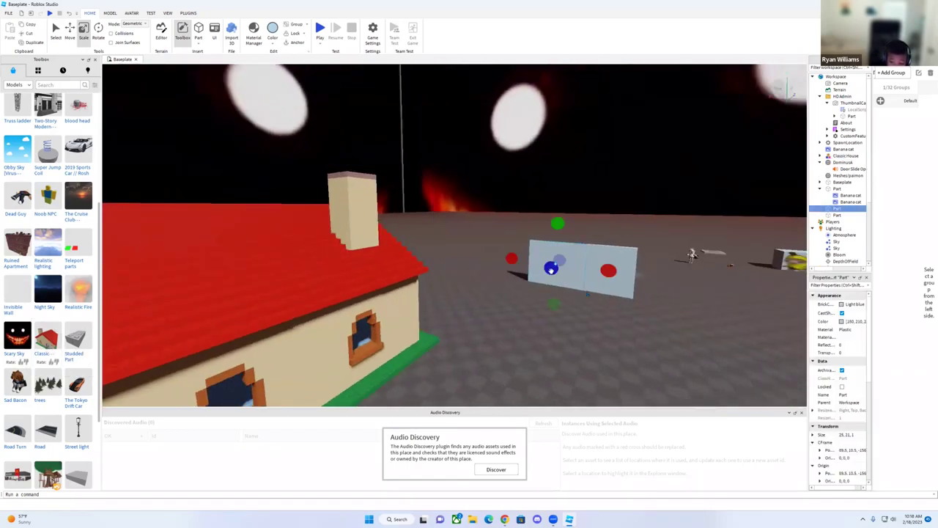
left_click(19, 85)
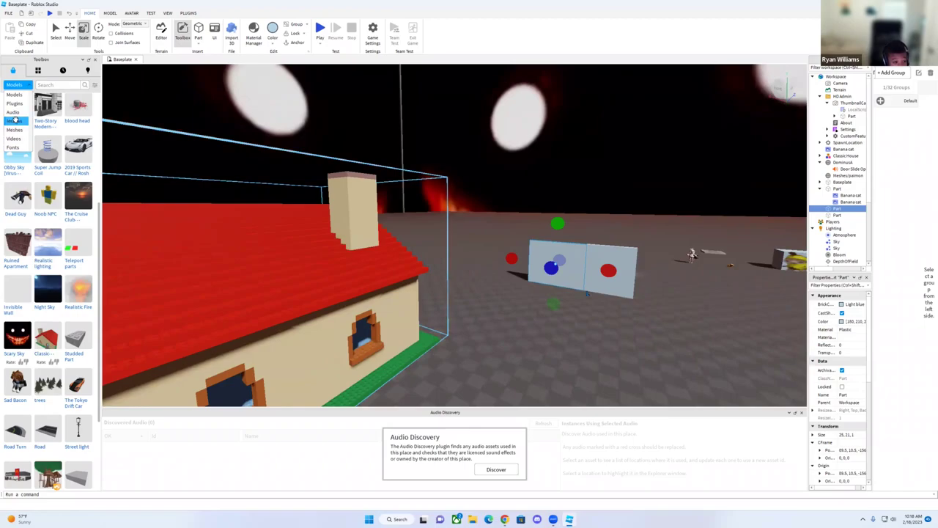
left_click(15, 121)
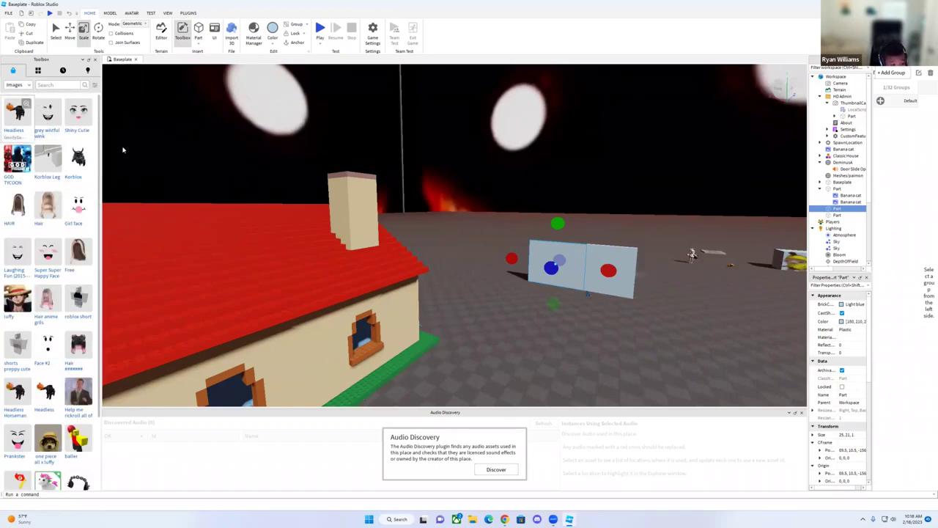
Select the Classic House model, scale it up to a larger size and deselect it
left_click(323, 286)
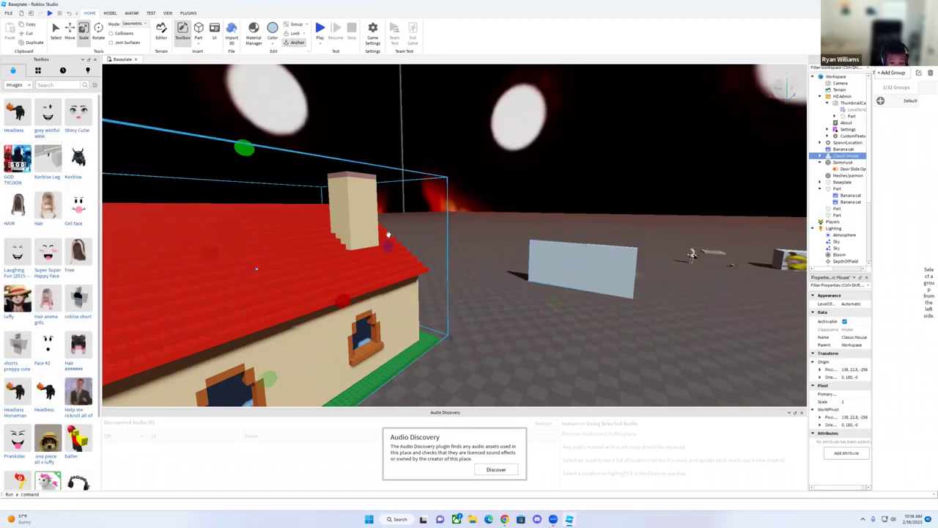
left_click_drag(388, 236, 425, 240)
right_click_drag(455, 234, 319, 245)
left_click_drag(301, 298, 272, 258)
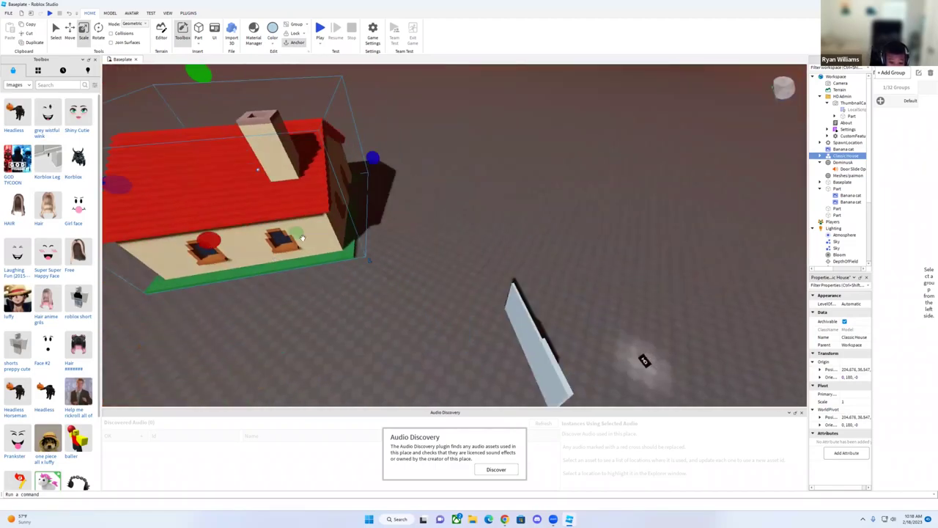
left_click_drag(378, 156, 385, 183)
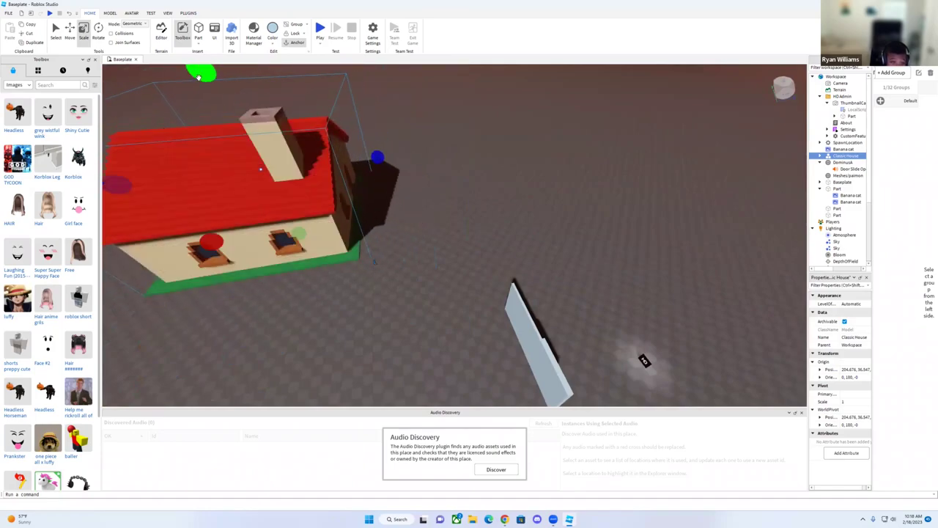
left_click_drag(199, 74, 185, 23)
left_click(471, 211)
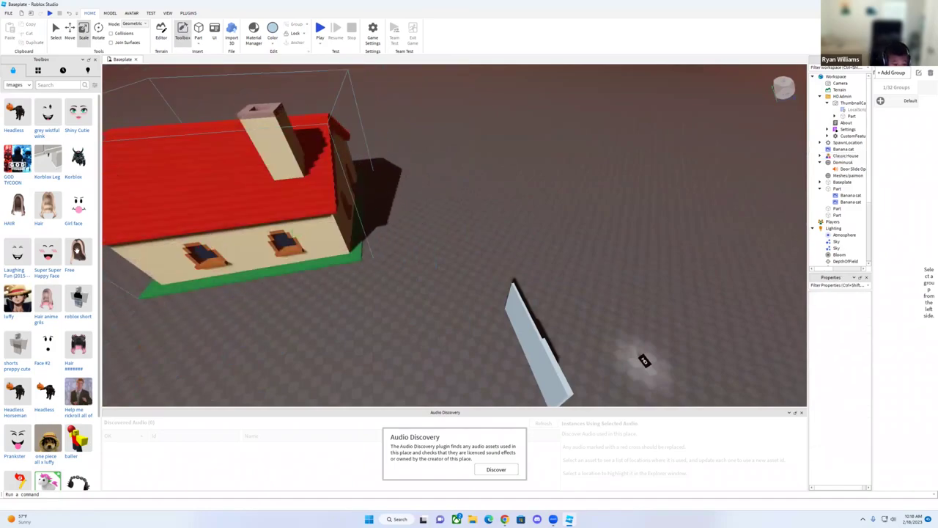
Apply the clown meme image from the Toolbox to the front faces of both wall parts
right_click_drag(385, 306, 583, 253)
left_click(543, 255)
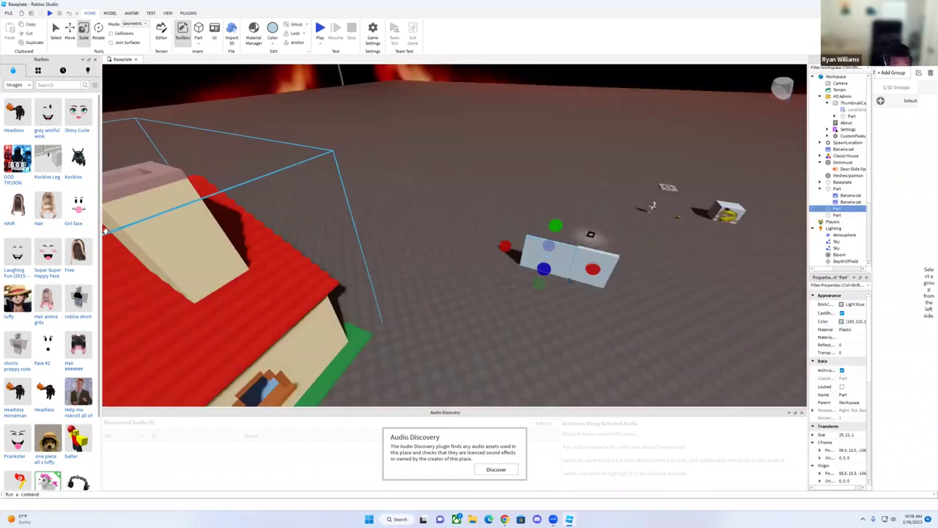
scroll(11, 327, "down", 3)
scroll(44, 367, "down", 5)
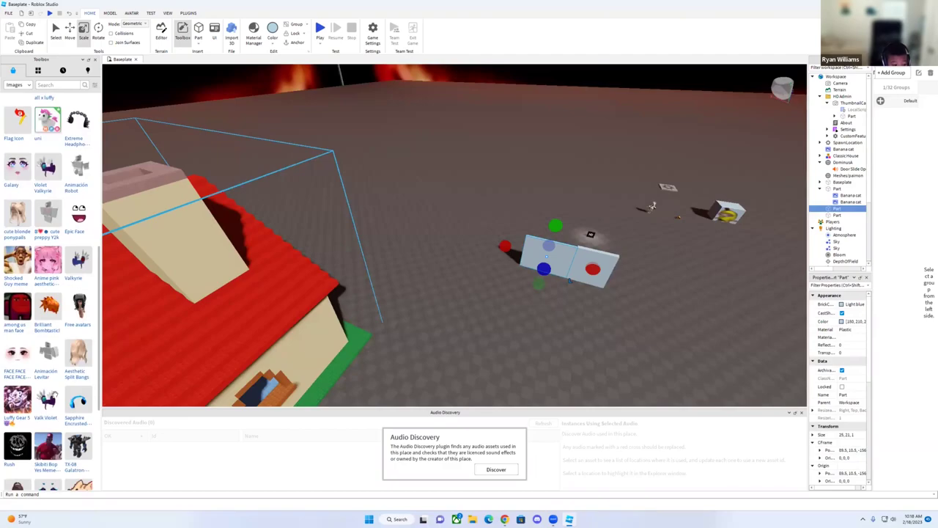
scroll(54, 396, "down", 10)
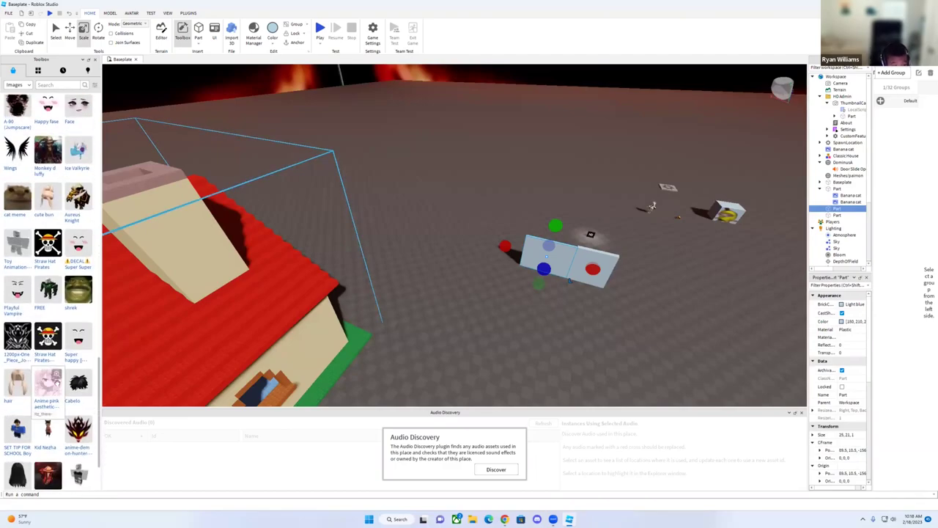
left_click_drag(35, 461, 574, 284)
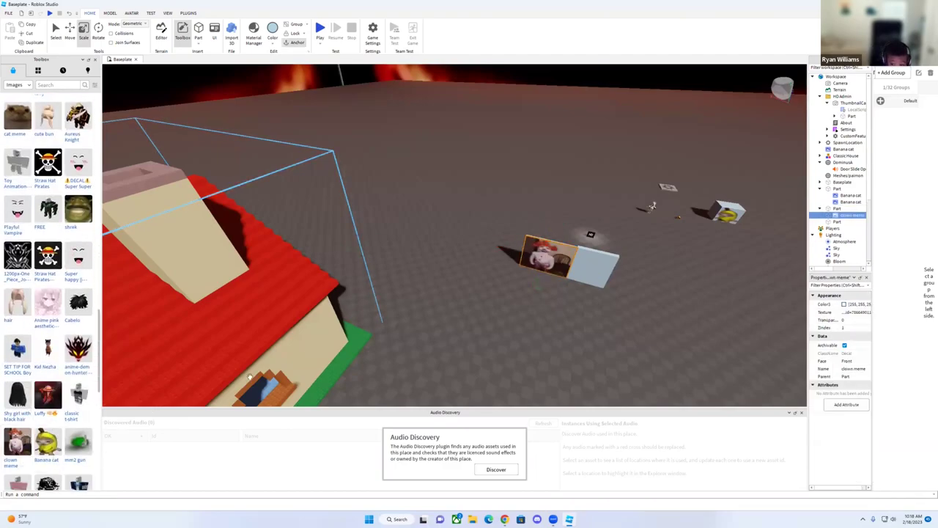
left_click(587, 273)
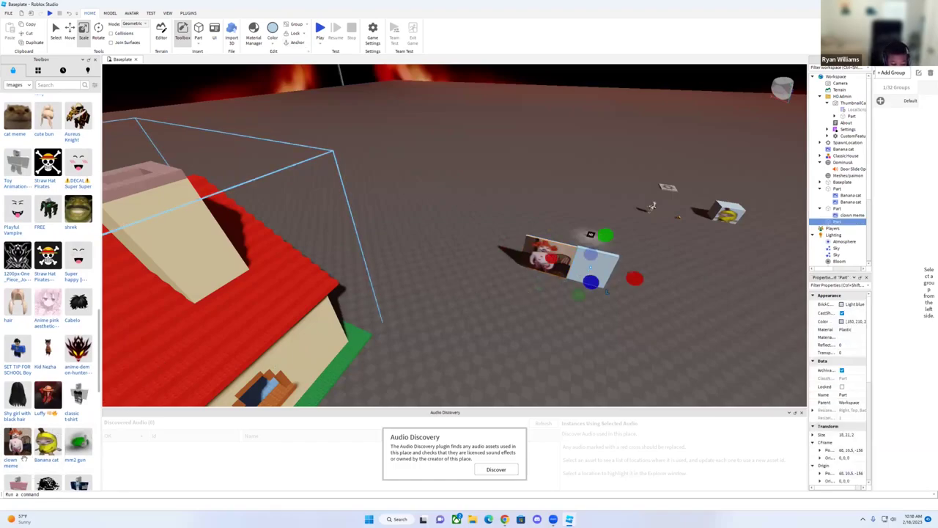
left_click(16, 460)
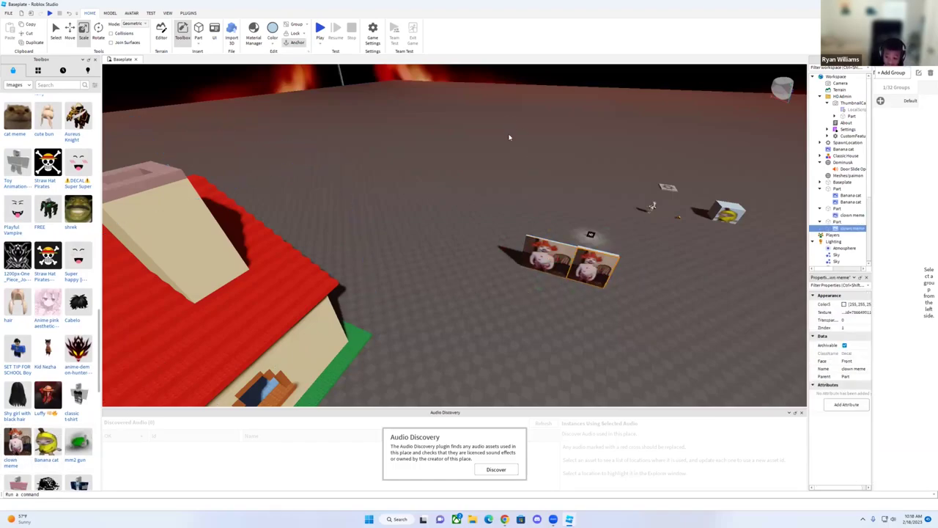
right_click_drag(510, 138, 510, 137)
left_click_drag(436, 202, 384, 258)
right_click_drag(463, 226, 464, 227)
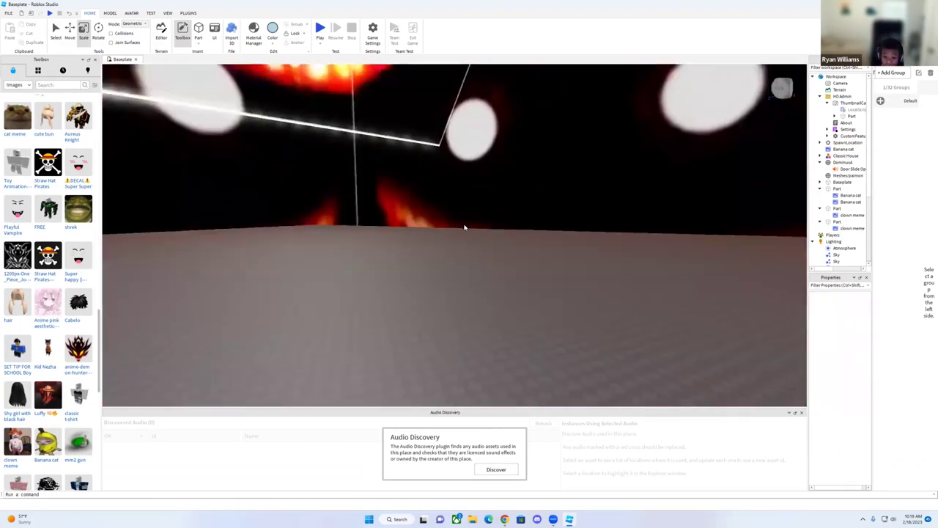
Insert the Scoobis mesh from the Toolbox's Meshes category and place it on the baseplate behind the clown meme walls
right_click_drag(464, 228, 473, 221)
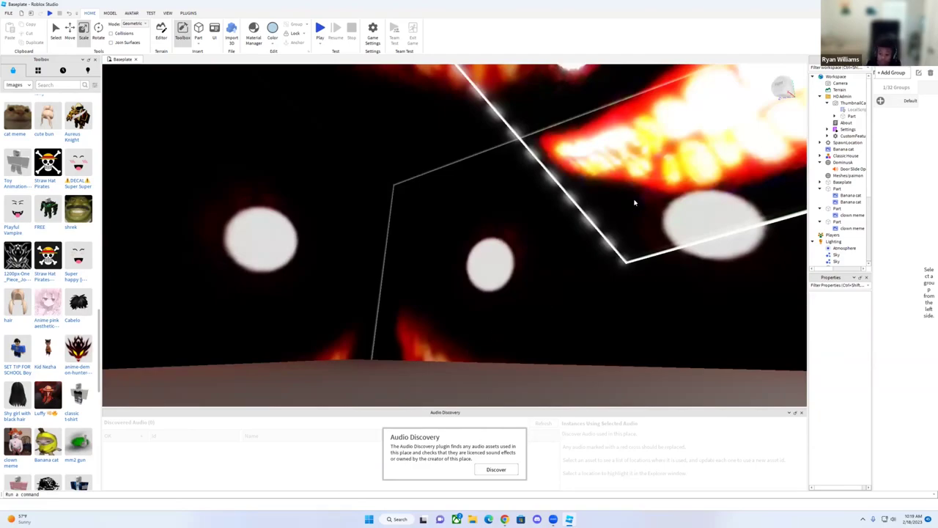
right_click_drag(600, 206, 519, 192)
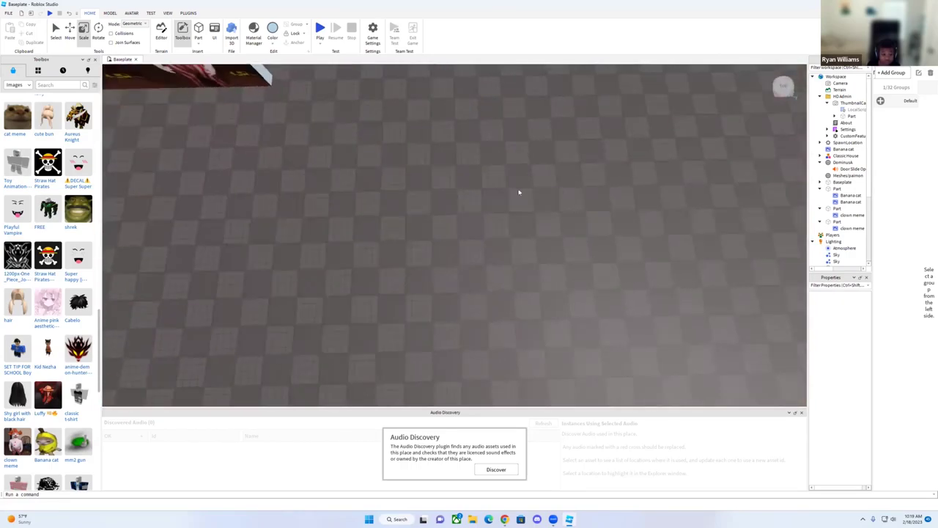
left_click(16, 85)
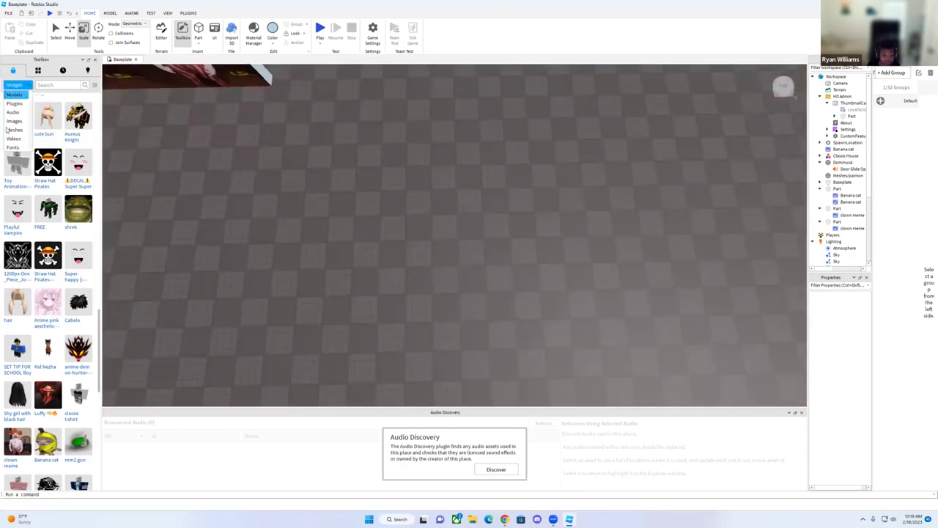
left_click(15, 129)
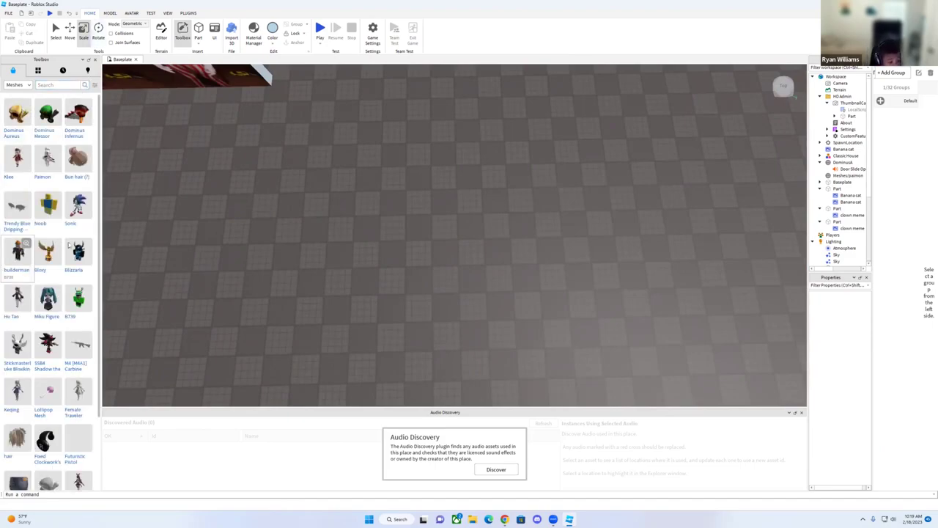
scroll(39, 382, "down", 3)
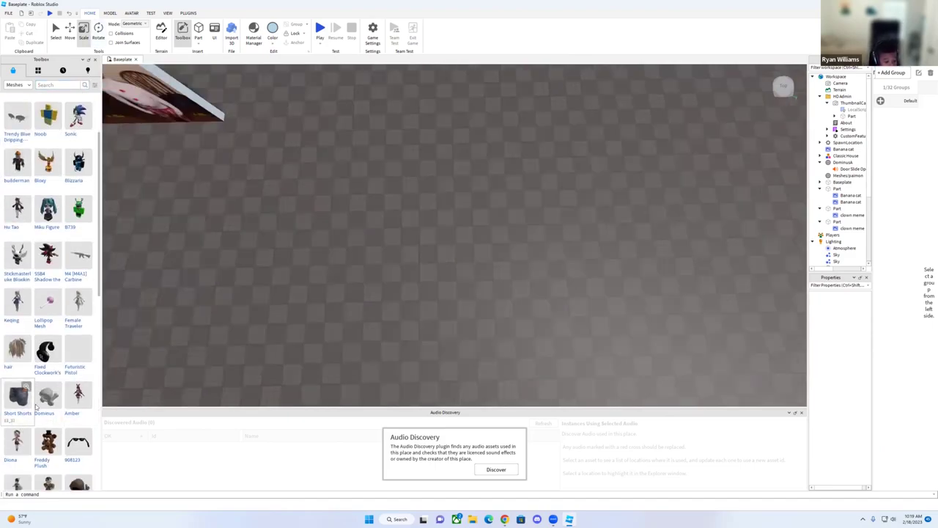
scroll(35, 402, "down", 10)
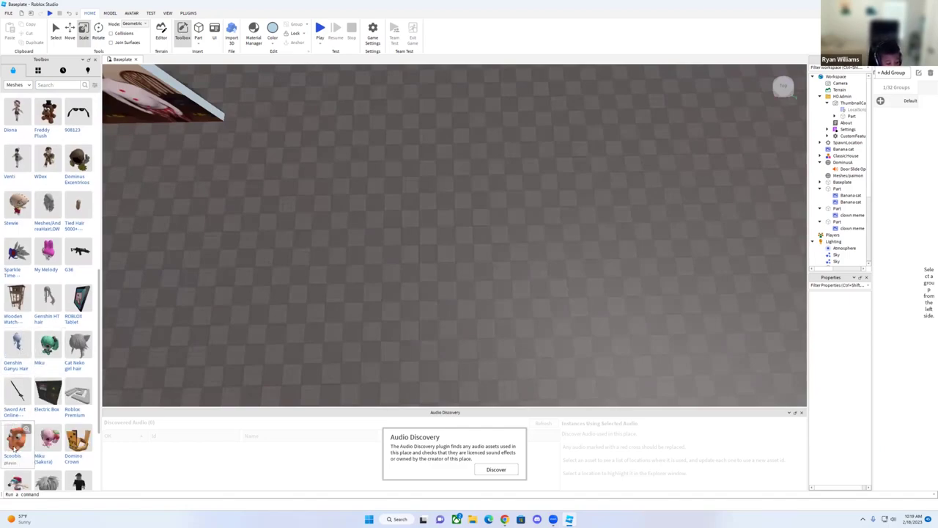
left_click(16, 440)
left_click_drag(466, 262, 451, 150)
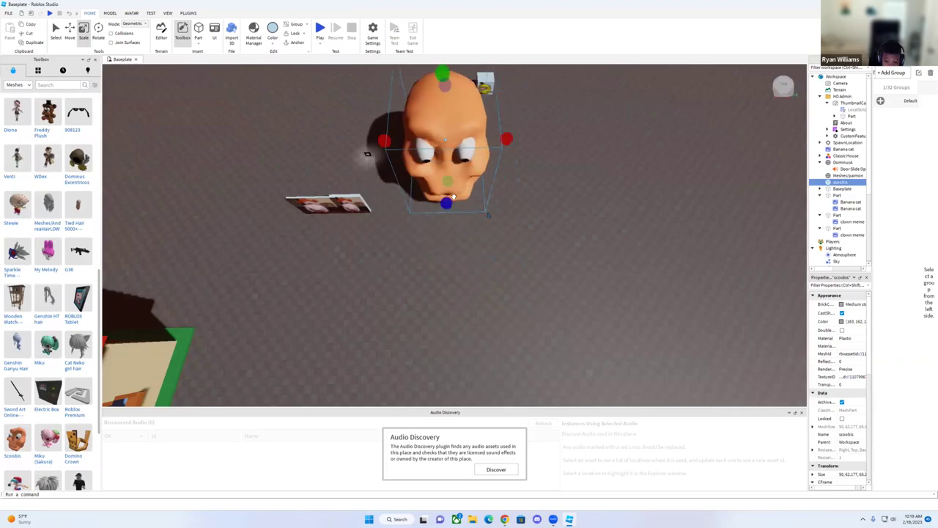
Stretch the Scoobis head to about 108 studs wide, reposition it behind the clown meme walls and deselect it
right_click_drag(453, 213, 452, 210)
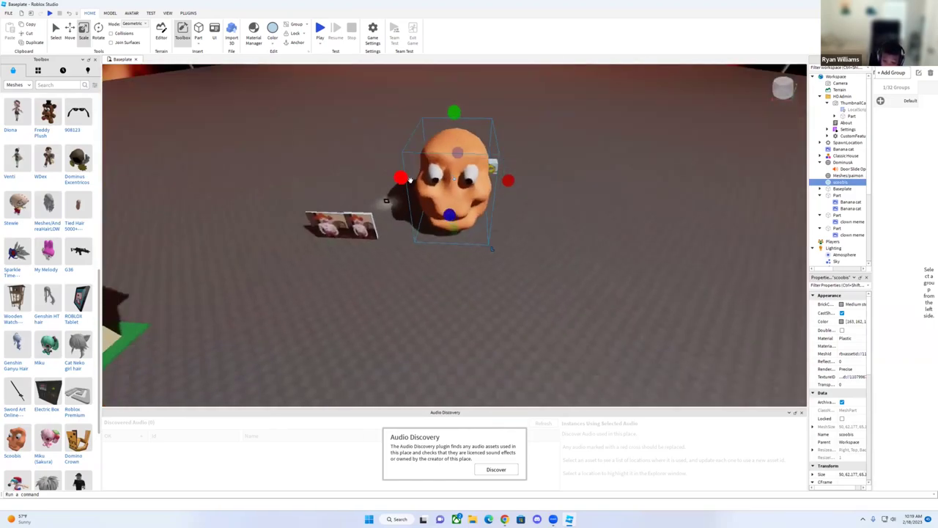
left_click_drag(401, 177, 321, 174)
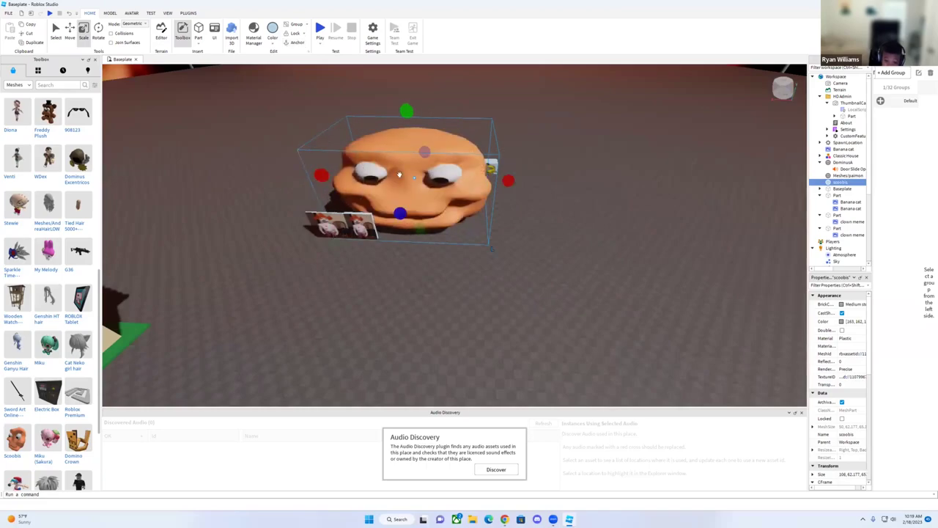
left_click_drag(417, 200, 404, 215)
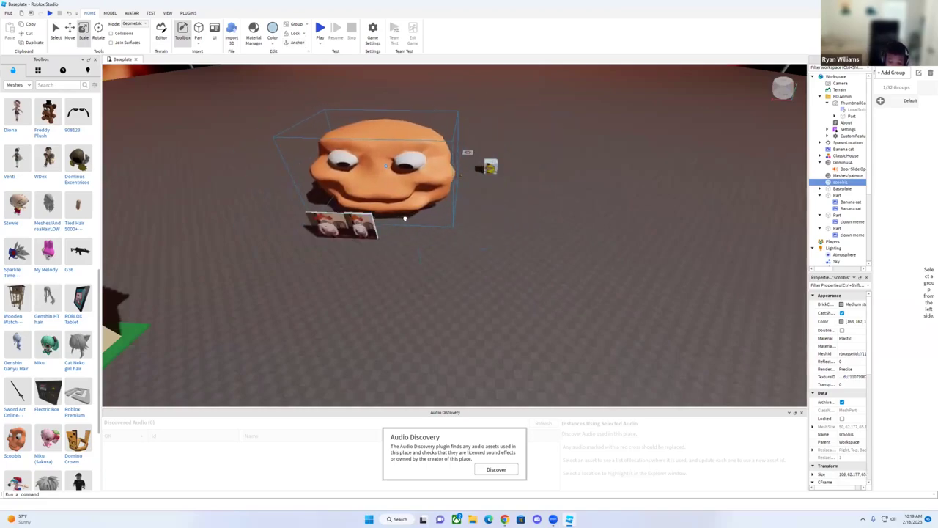
left_click(562, 253)
right_click_drag(562, 252, 561, 253)
Insert the ROBLOX character mesh from the Toolbox and place it on open baseplate near the banana cat block
scroll(74, 200, "down", 4)
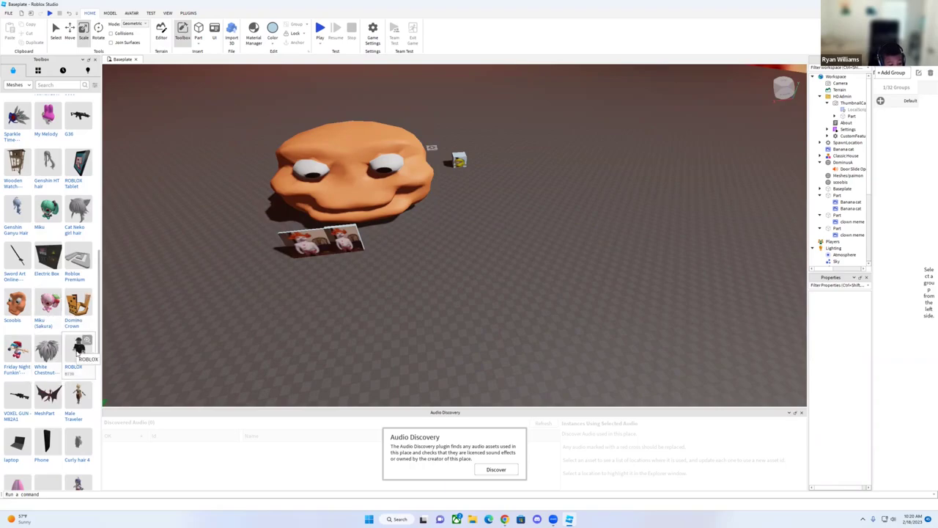
right_click_drag(194, 335, 219, 349)
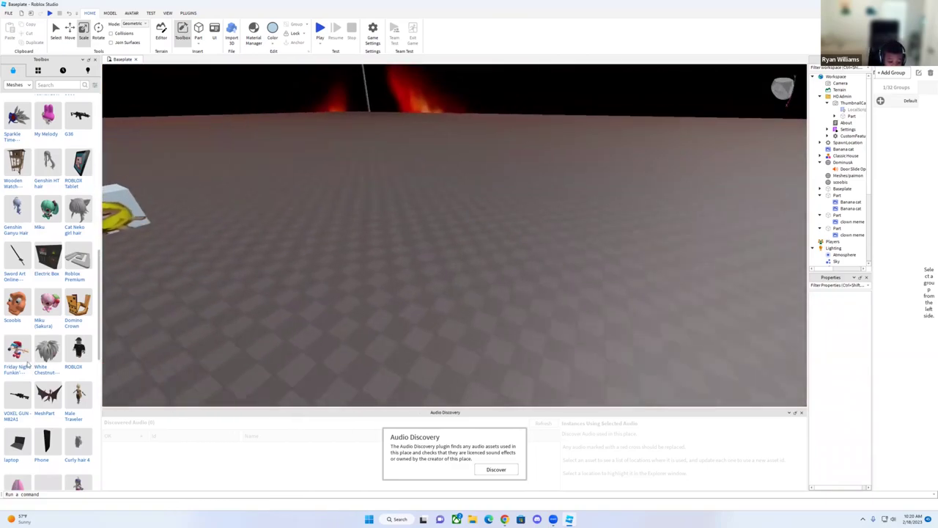
left_click(91, 357)
left_click_drag(446, 287, 229, 272)
Scale the ROBLOX character mesh up to about 19.8 studs wide and 9.4 studs tall
right_click_drag(346, 313, 345, 313)
left_click_drag(312, 173, 176, 204)
left_click_drag(411, 162, 559, 149)
right_click_drag(467, 240, 467, 239)
left_click_drag(409, 147, 398, 71)
right_click_drag(335, 162, 434, 335)
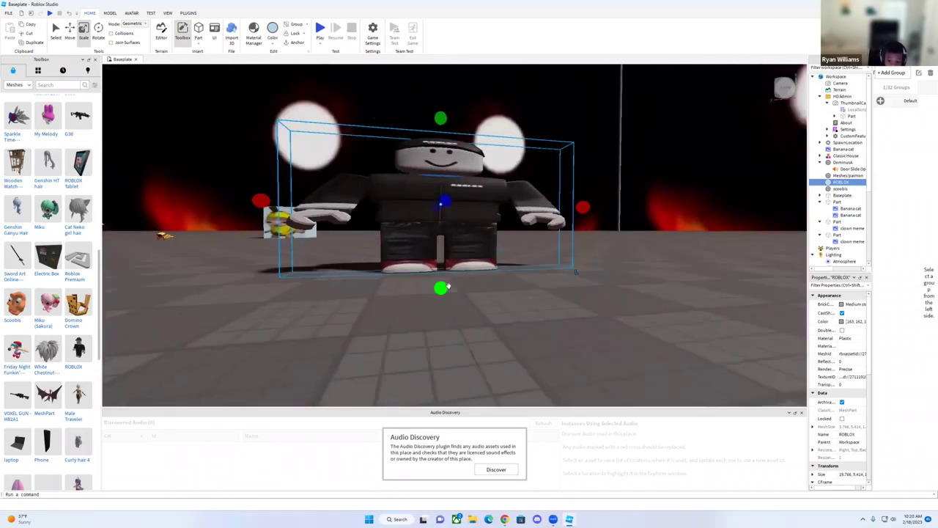
Stretch the ROBLOX character mesh vertically to about 47.4 studs tall, keeping its feet on the baseplate
left_click_drag(446, 286, 446, 399)
mouse_move(555, 275)
right_mouse_down()
mouse_move(576, 259)
mouse_move(549, 271)
right_mouse_up()
left_click_drag(458, 82, 460, 70)
right_click_drag(406, 229, 403, 215)
left_click_drag(404, 237, 442, 94)
right_click_drag(442, 94, 416, 169)
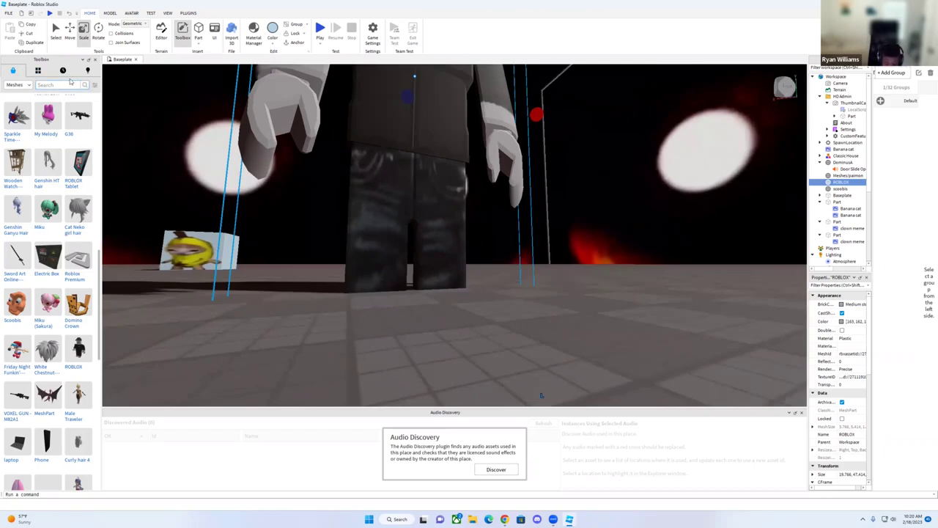
Search the Toolbox meshes for "underwear"
type("n")
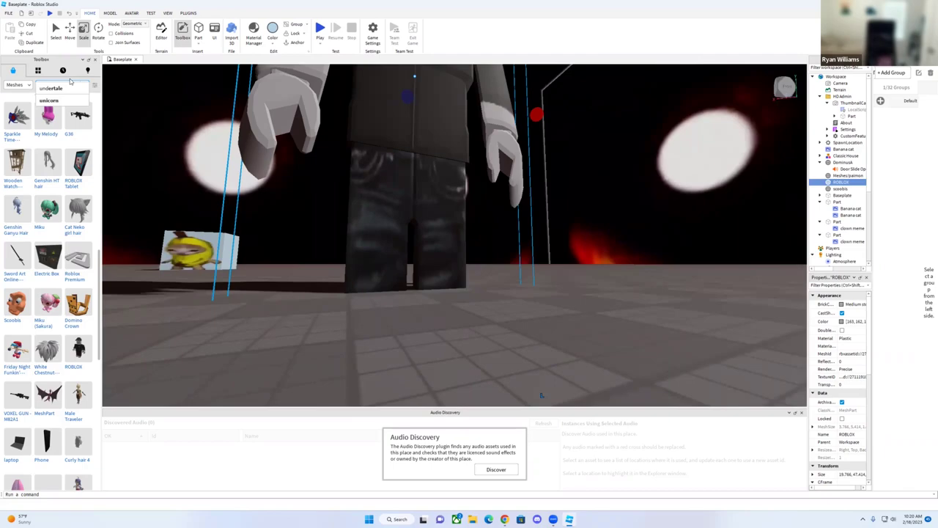
type("er")
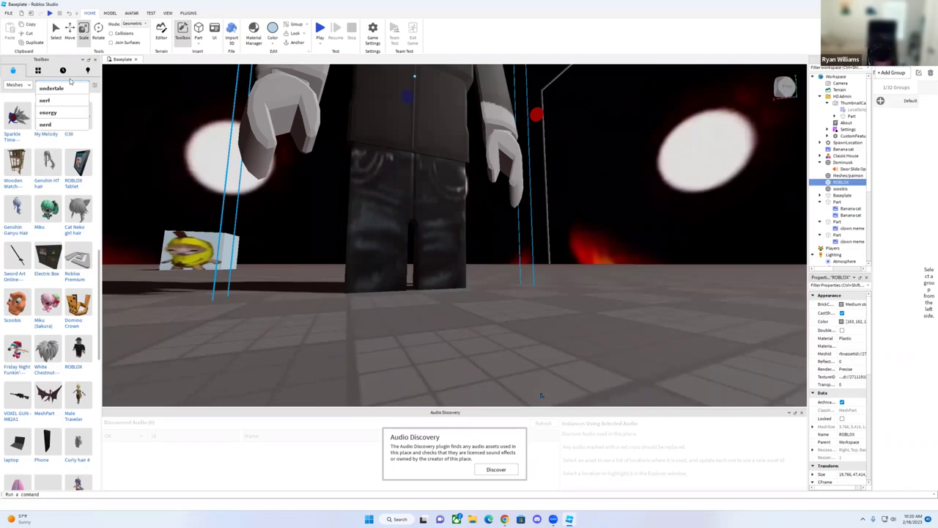
type("wear")
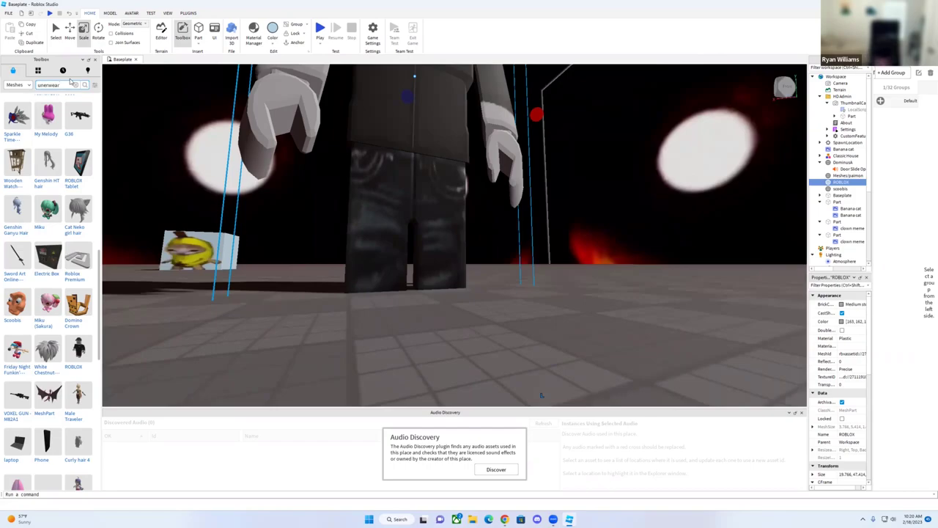
key("Return")
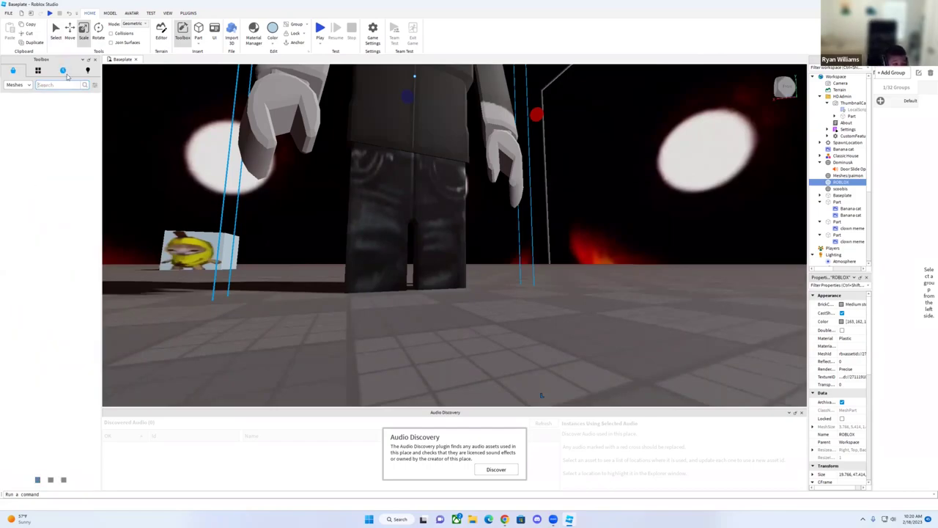
type("nderwear")
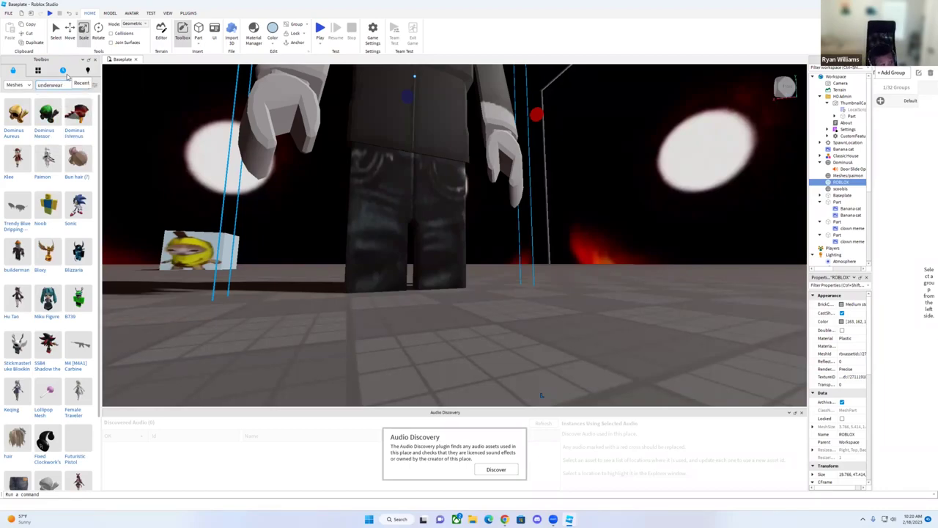
key("Return")
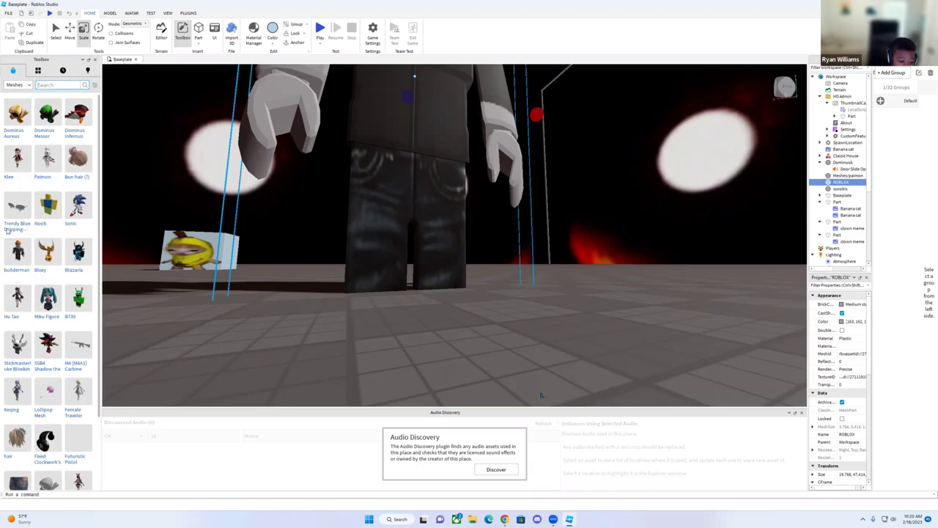
Insert the Short Shorts mesh from the Toolbox and place it on the baseplate in front of the ROBLOX character
scroll(71, 453, "down", 3)
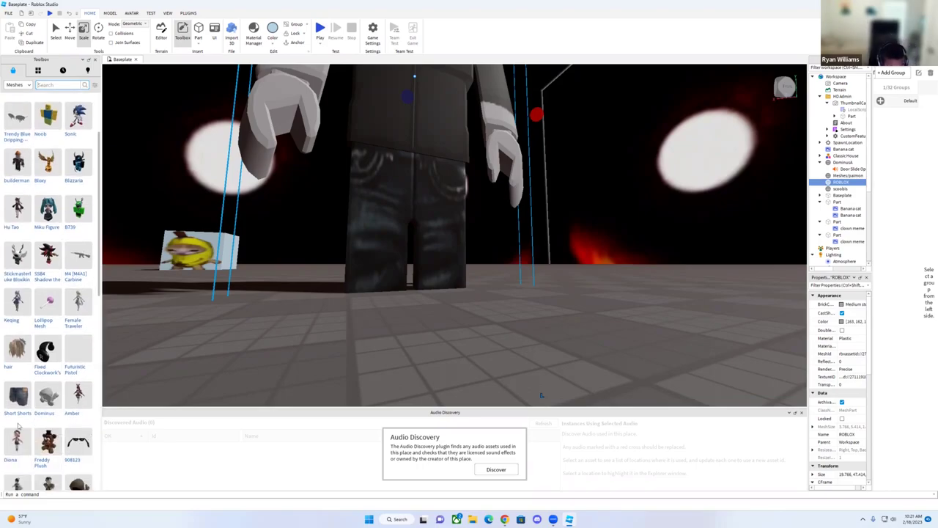
left_click(18, 403)
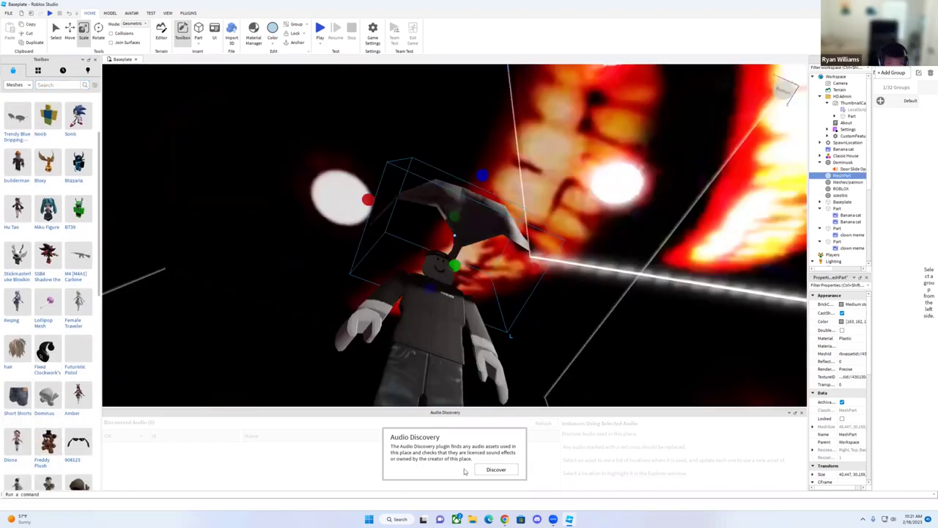
key("f")
left_click_drag(466, 324, 450, 401)
right_click_drag(500, 369, 569, 287)
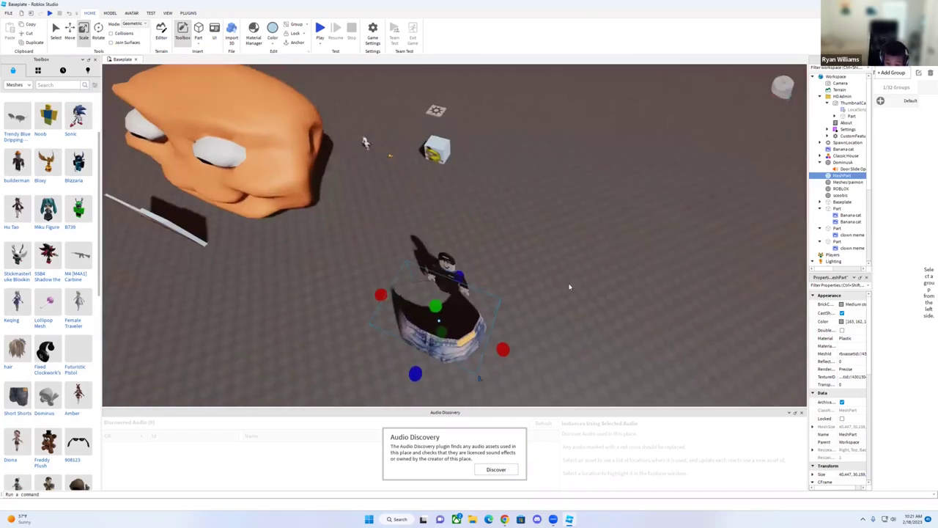
left_click_drag(448, 354, 465, 332)
right_click_drag(557, 321, 555, 253)
left_click_drag(422, 365, 446, 312)
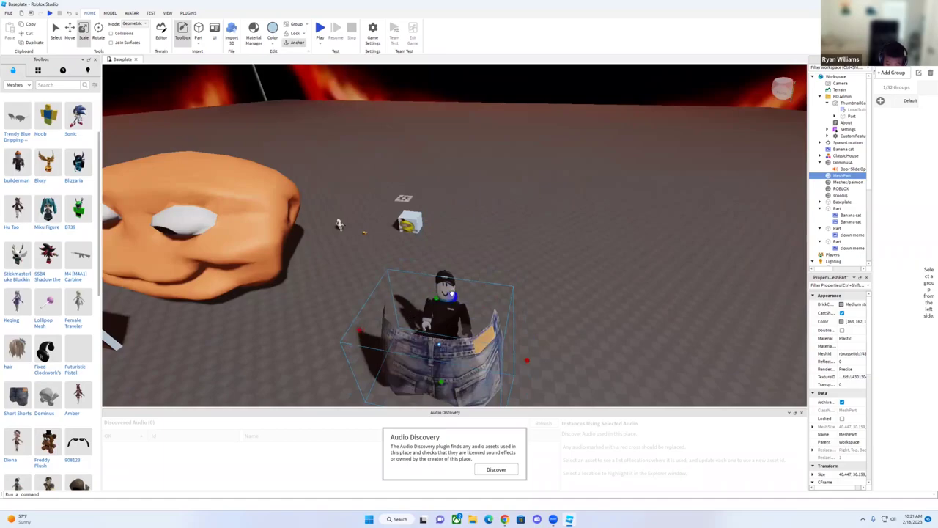
Reposition the shorts mesh beside the ROBLOX character, stretch it to about 113 studs wide and deselect it
left_click_drag(502, 175, 514, 95)
right_click_drag(522, 192, 523, 200)
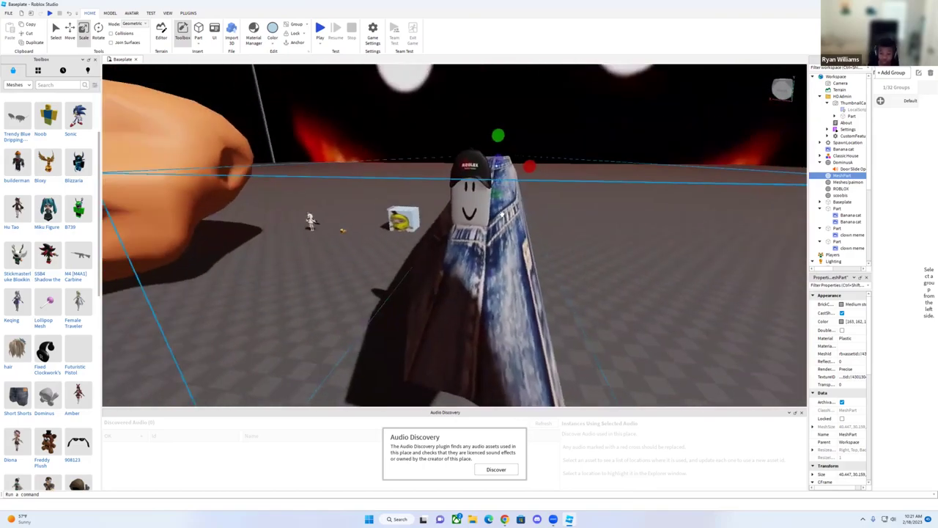
left_click_drag(496, 192, 483, 313)
left_click_drag(457, 383, 453, 434)
left_click_drag(473, 333, 500, 279)
left_click_drag(522, 173, 561, 191)
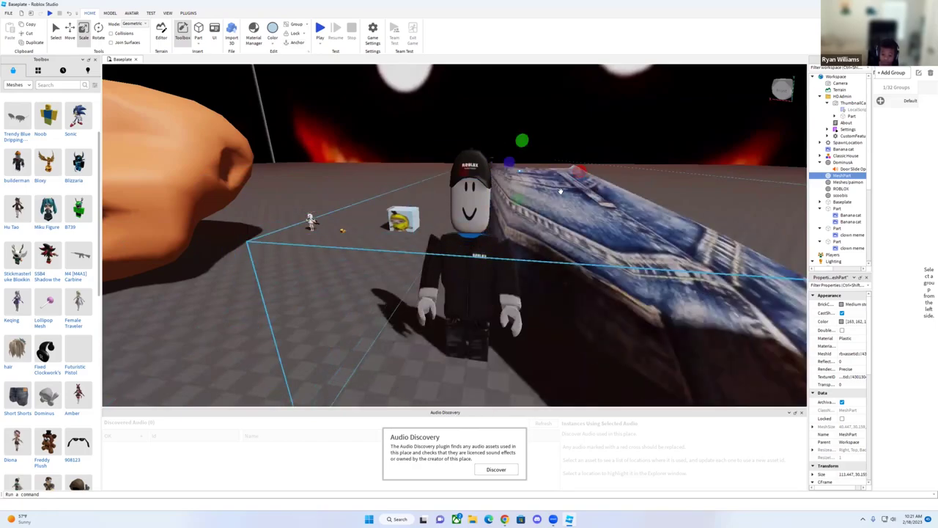
left_click_drag(467, 179, 403, 209)
left_click(357, 129)
Switch the Toolbox to the Models category and search for "sign with text" from an empty area of the baseplate
right_click_drag(373, 135, 404, 161)
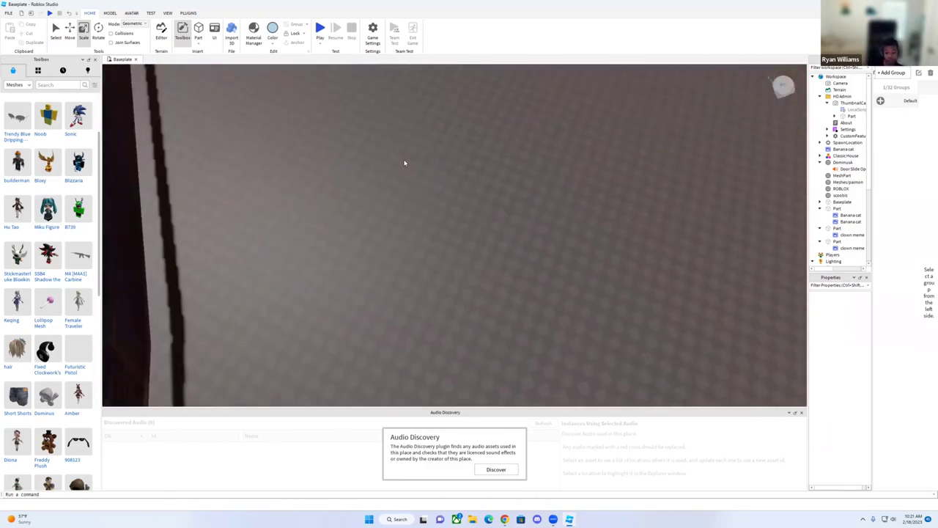
left_click(16, 85)
left_click(15, 95)
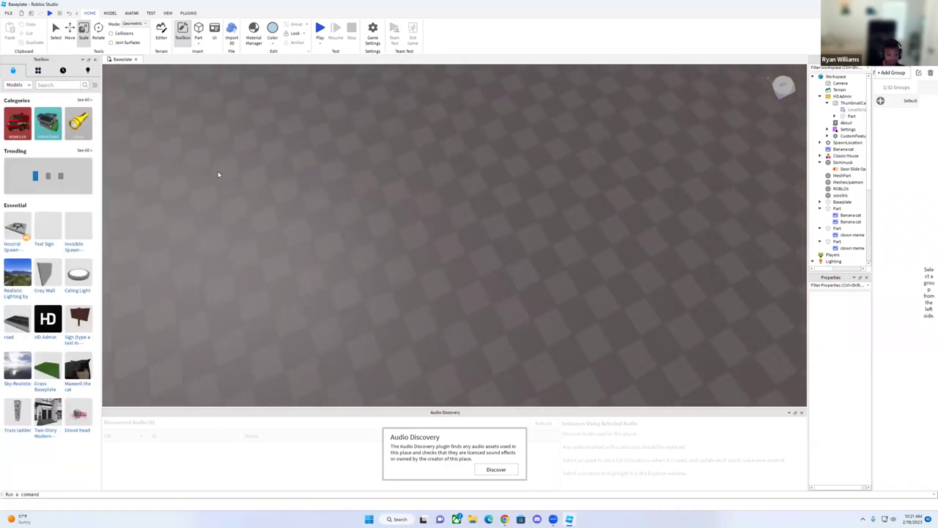
right_click_drag(217, 172, 220, 172)
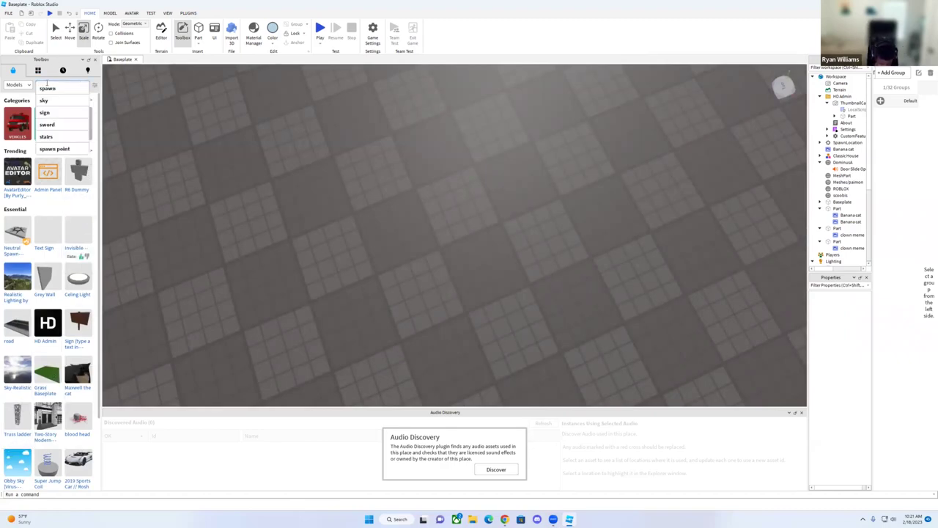
type("ign with text")
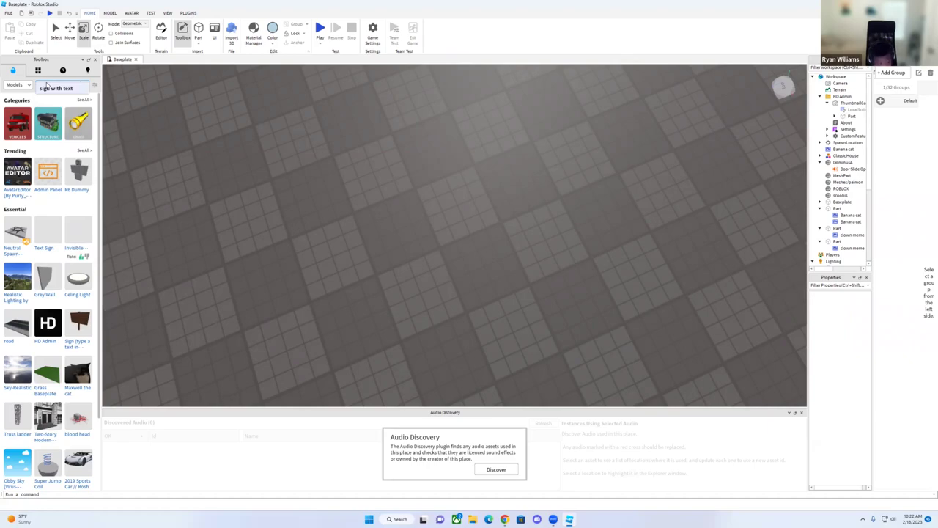
key("Return")
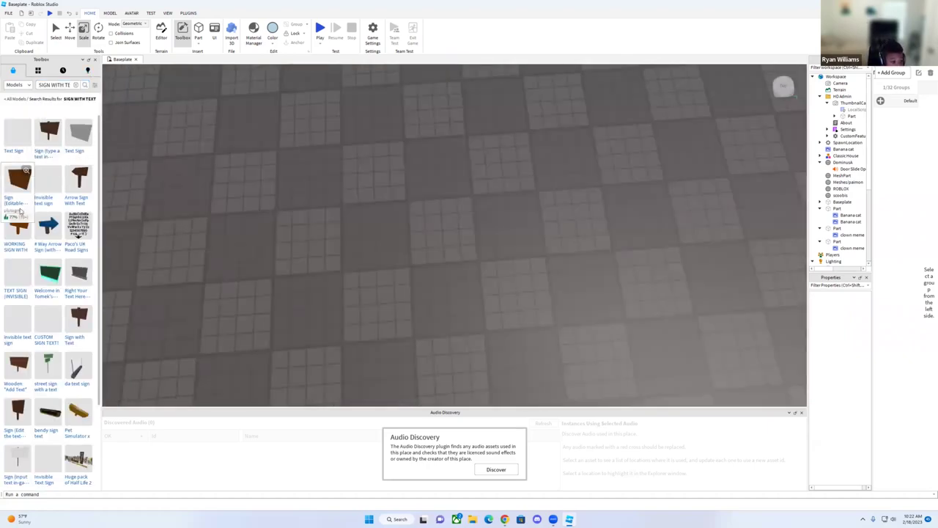
Insert the WORKING SIGN WITH TEXT model, accept its script notice and bring its front face into view
left_click(9, 231)
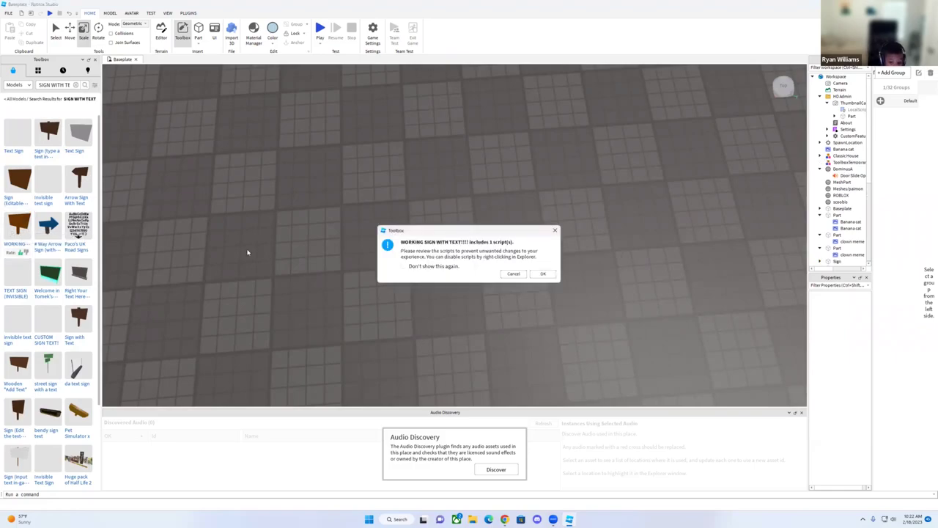
left_click(534, 277)
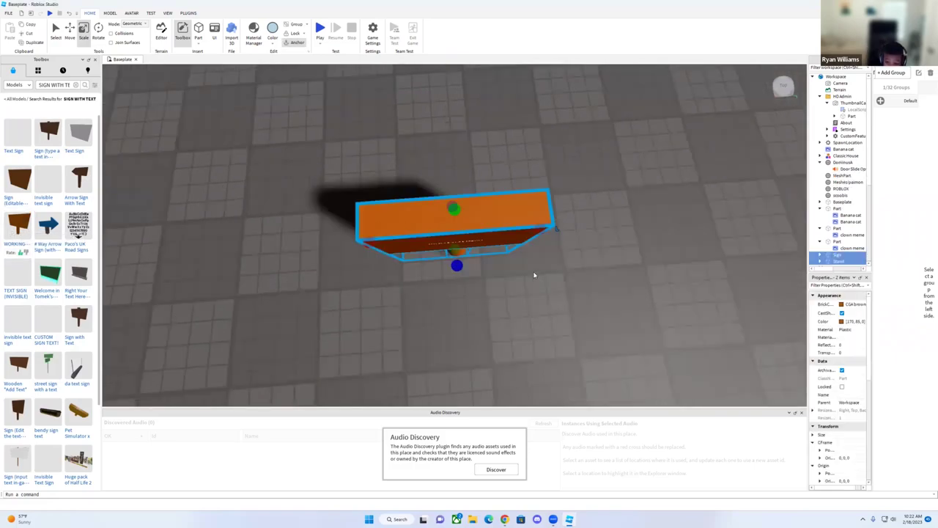
right_click_drag(534, 275, 613, 212)
Select only the sign board and replace its text with "Sub to" followed by the channel username
left_click(613, 213)
left_click(443, 223)
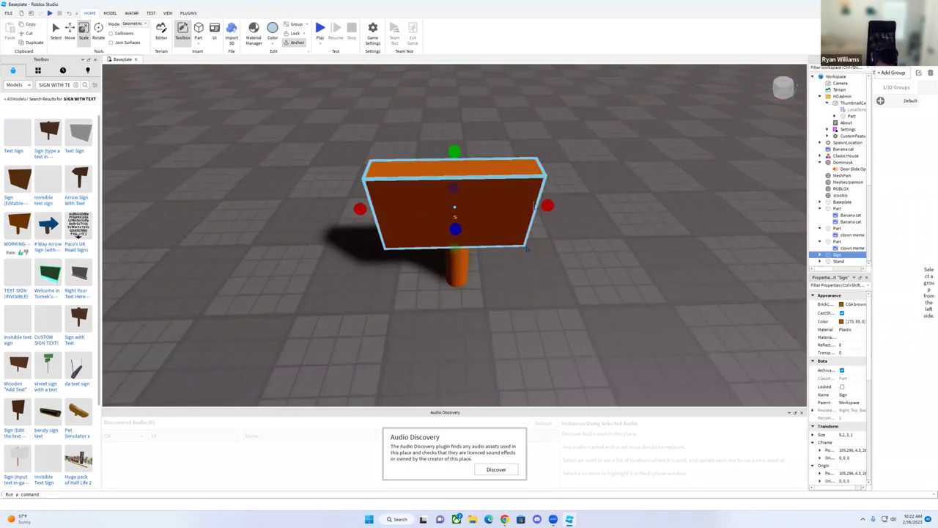
type("Sub to masonsworld2015")
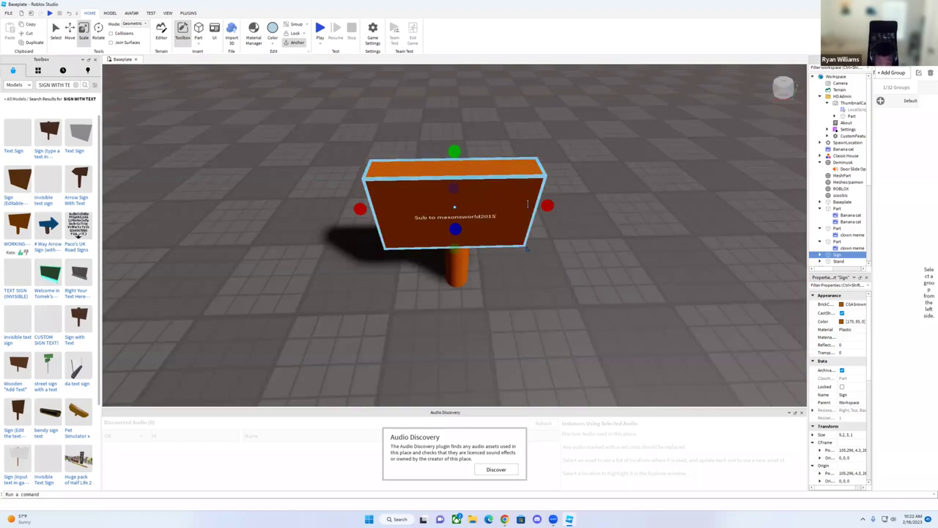
Extend the sign's text with "or else" followed by a row of exclamation marks
type("or")
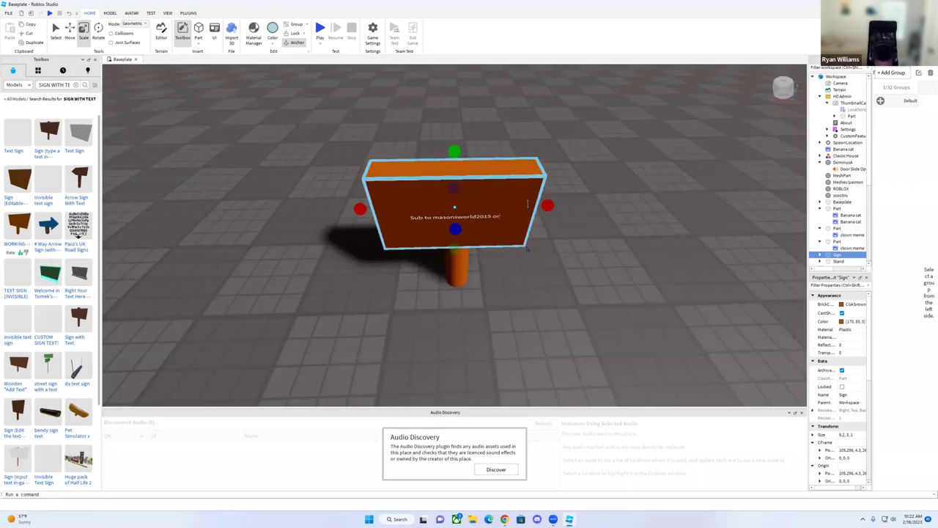
type(" else")
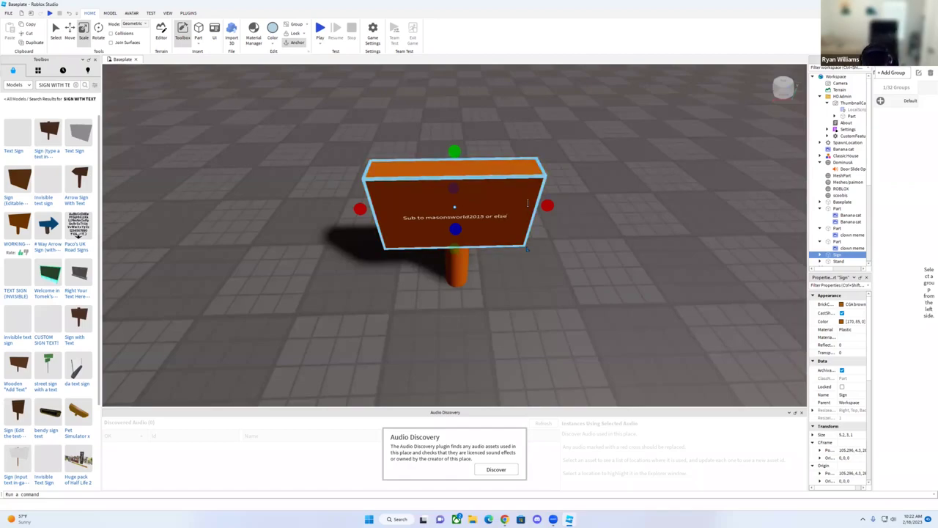
type("!!!!!!!!!!")
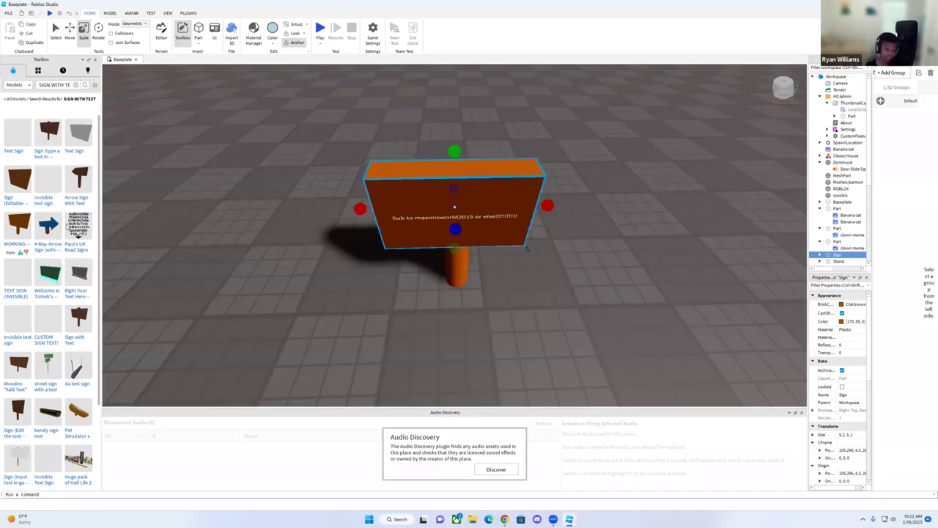
right_click_drag(188, 236, 279, 192)
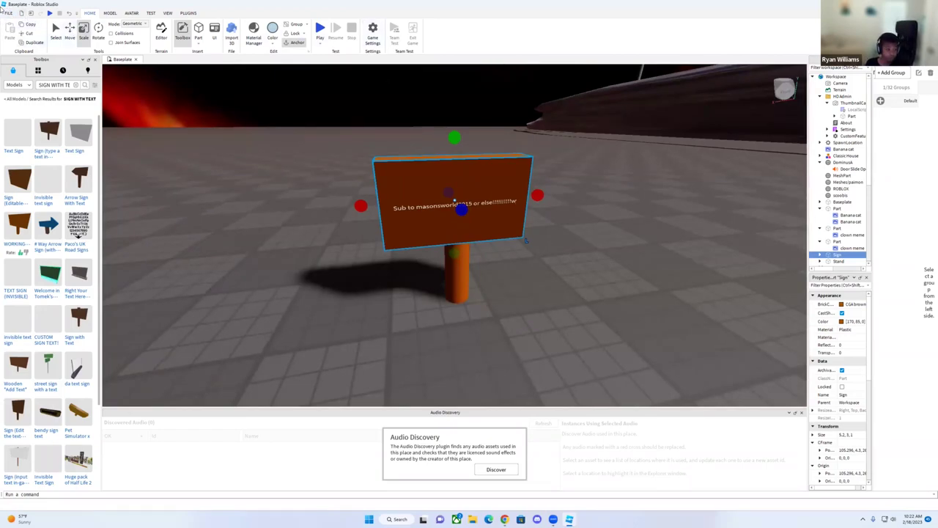
Start publishing the place to Roblox as a new game and replace its default name with "Game for yt"
left_click(8, 13)
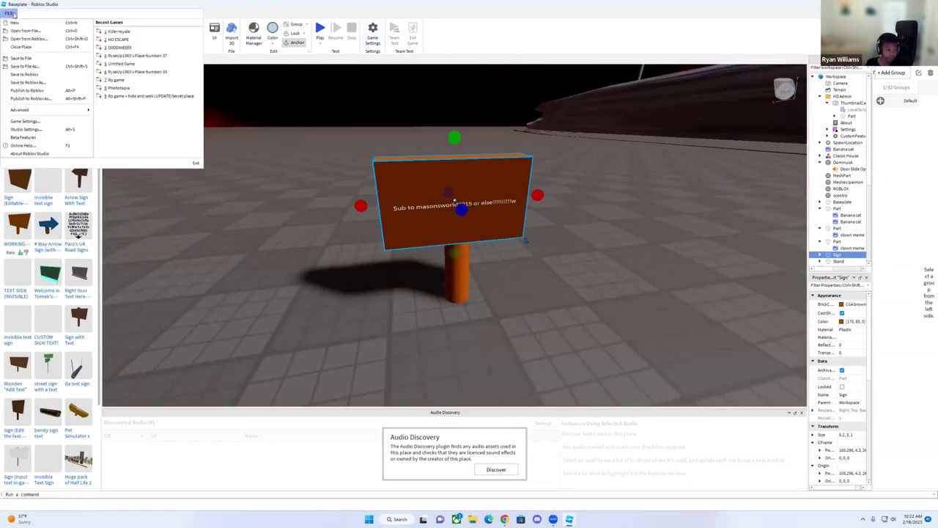
left_click(33, 92)
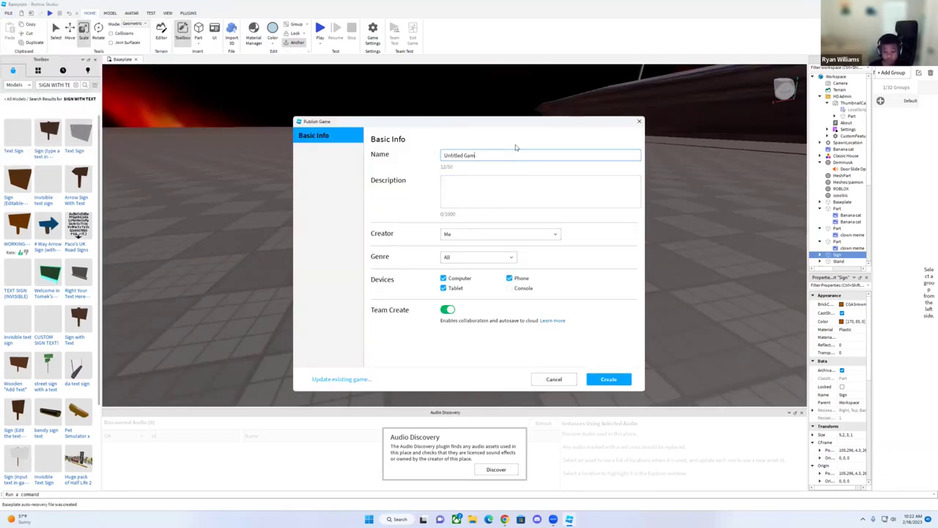
key("BackSpace")
key("BackSpace")
key("BackSpace")
key("BackSpace")
key("BackSpace")
key("BackSpace")
key("BackSpace")
key("BackSpace")
key("BackSpace")
key("BackSpace")
key("BackSpace")
key("BackSpace")
key("BackSpace")
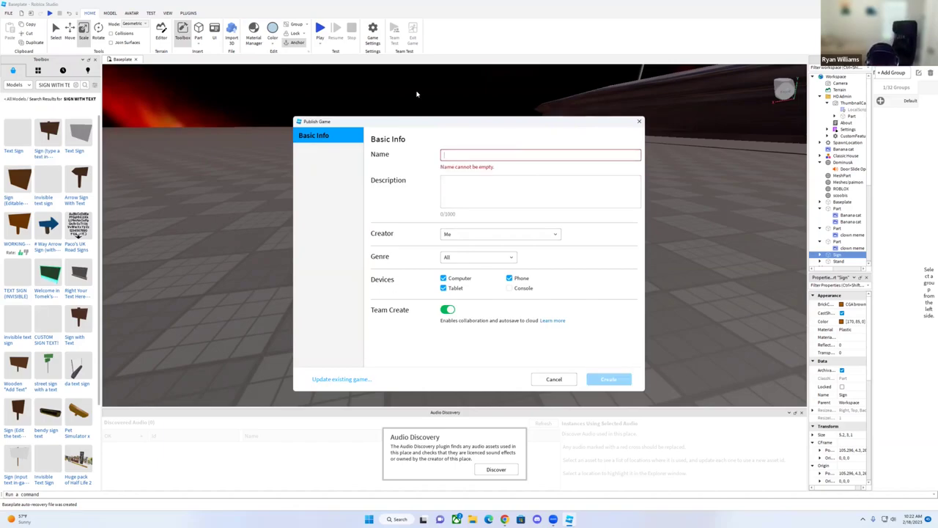
type("Game f")
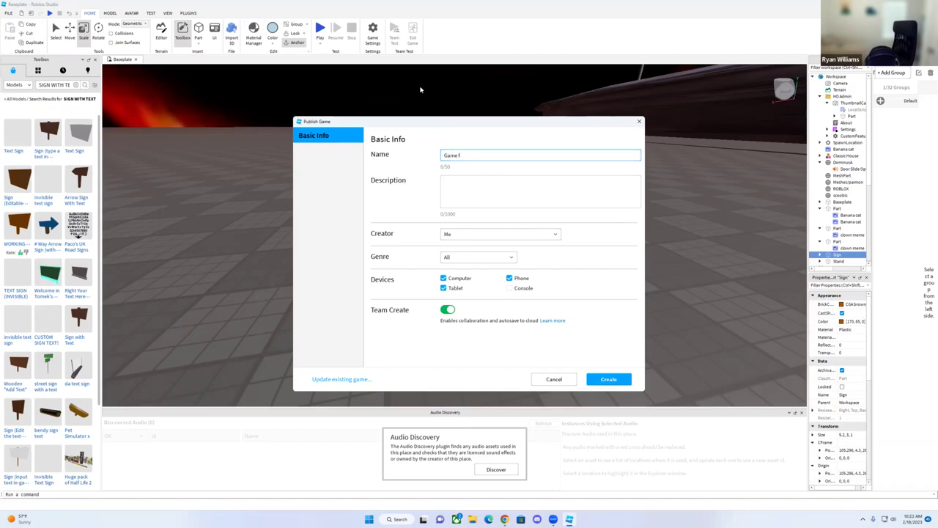
type("or yt")
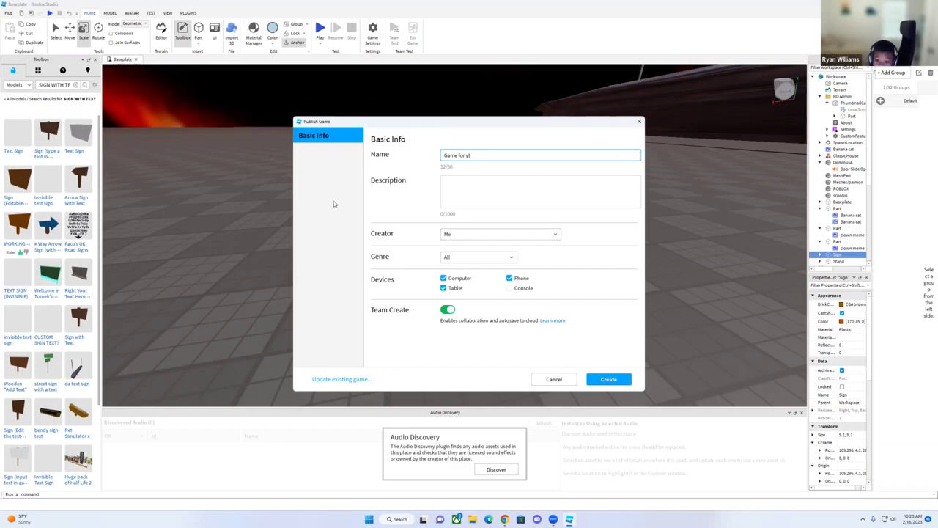
Describe the game as "SUB TO" plus the channel username and "Game yor yt dev" plus the developer's username, and create it
left_click(509, 186)
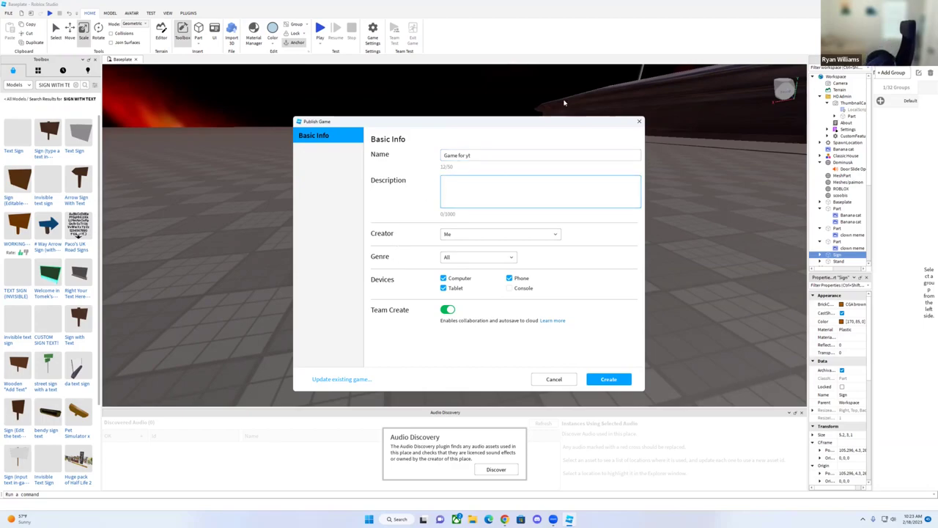
type("SUB TO MASON")
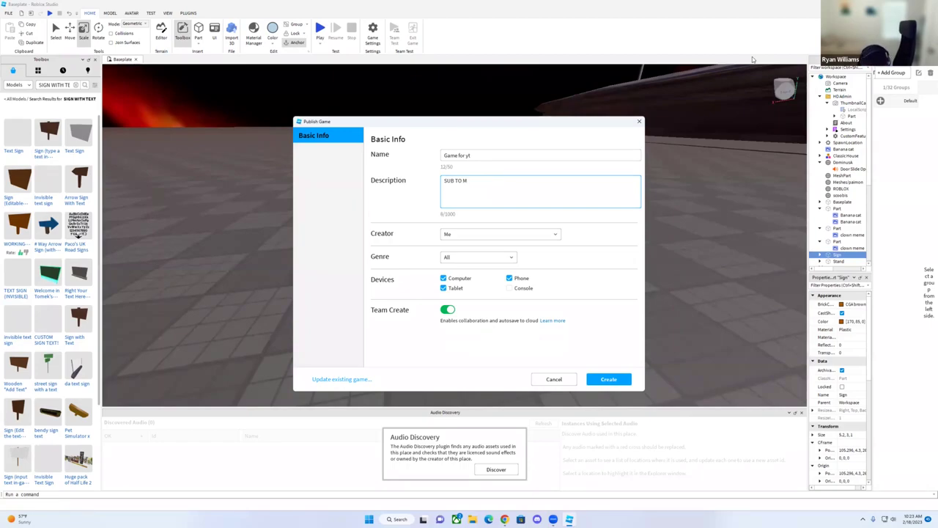
left_click(752, 59)
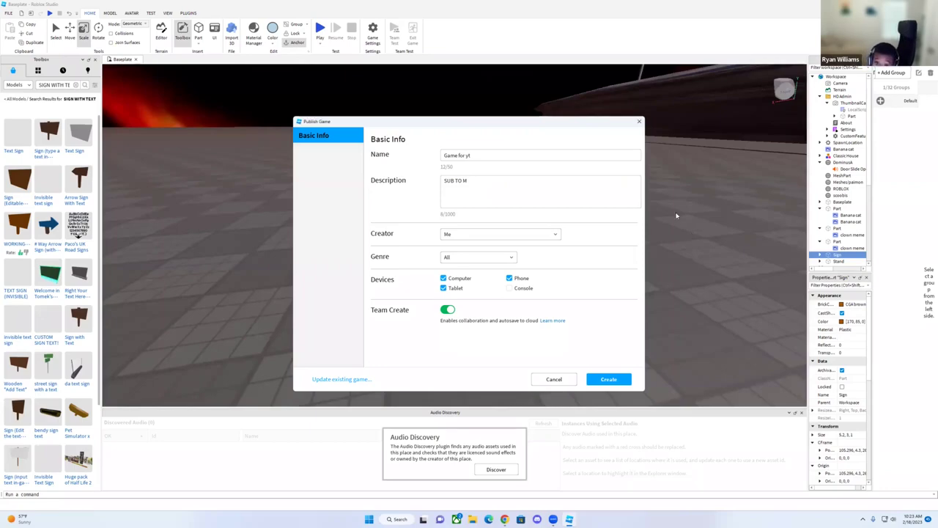
left_click(572, 188)
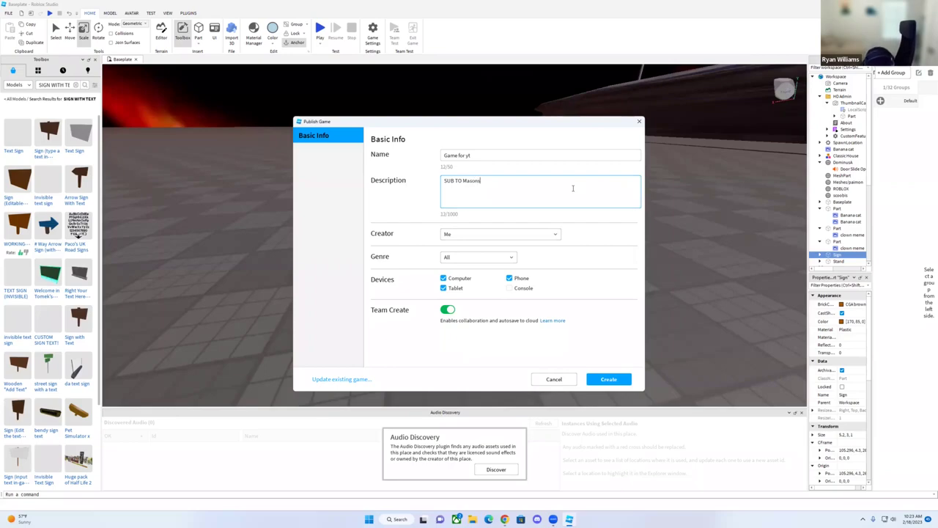
type("asonsworld2015")
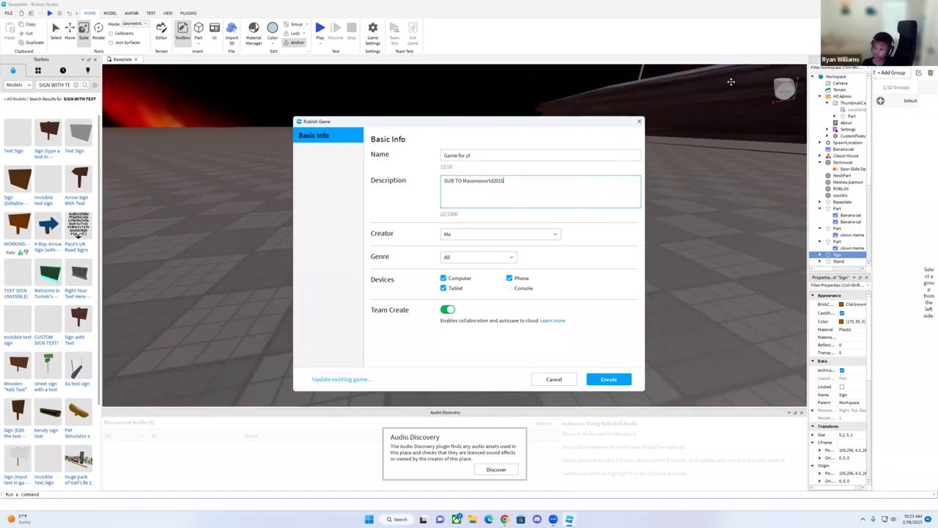
left_click(731, 82)
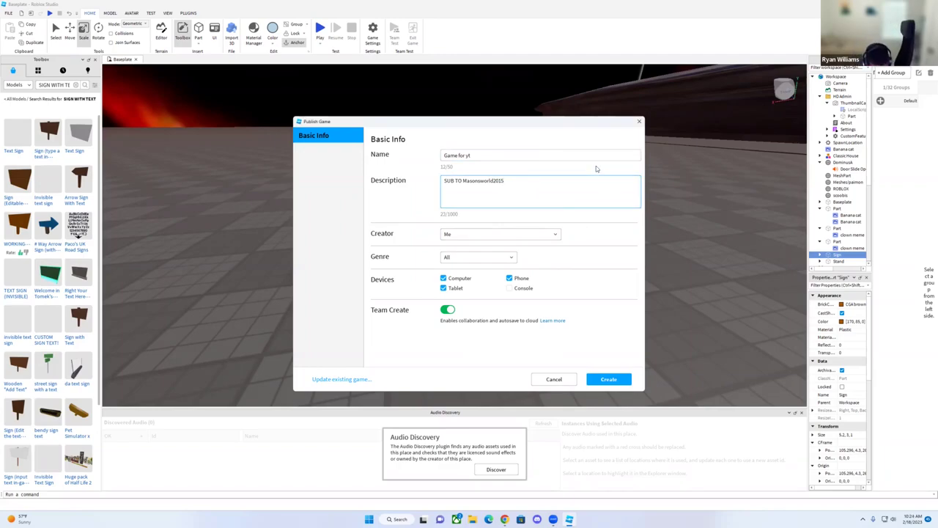
type("Game yor yt dev")
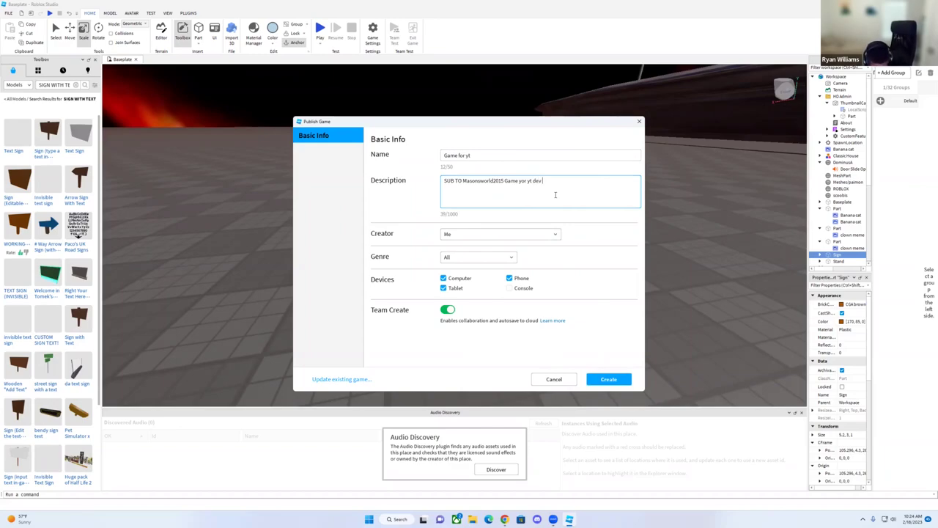
type("RyseUp1983")
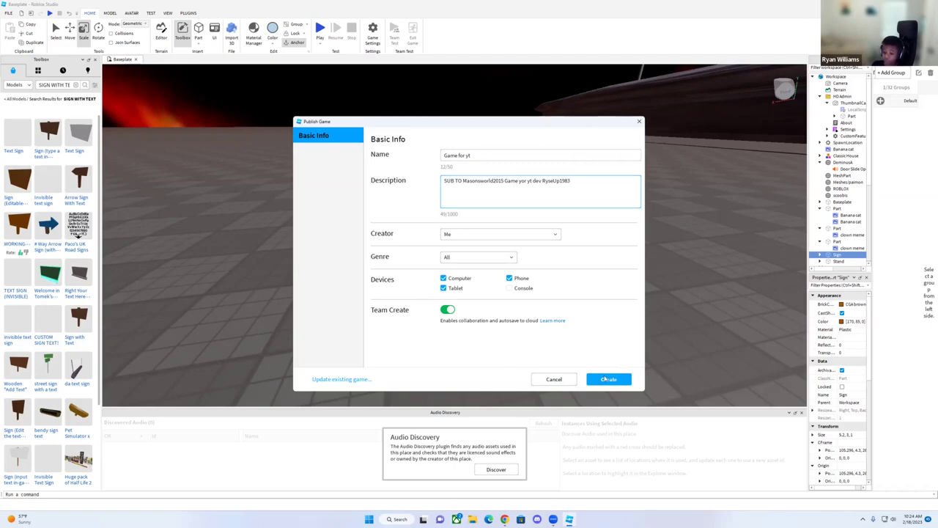
left_click(609, 376)
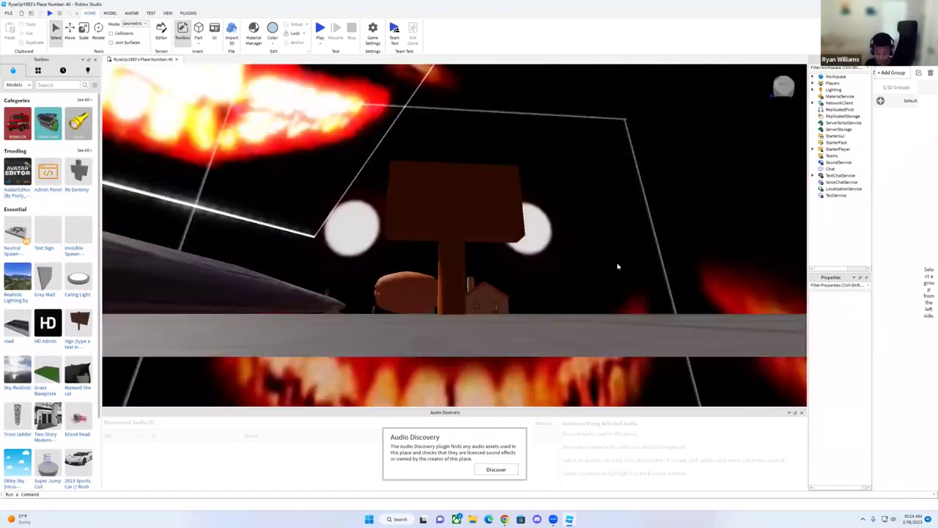
Look around the published map and frame the house, orange head and large blue-grey mesh from a raised viewpoint
right_click_drag(618, 267, 618, 267)
key("w")
key("w")
key("w")
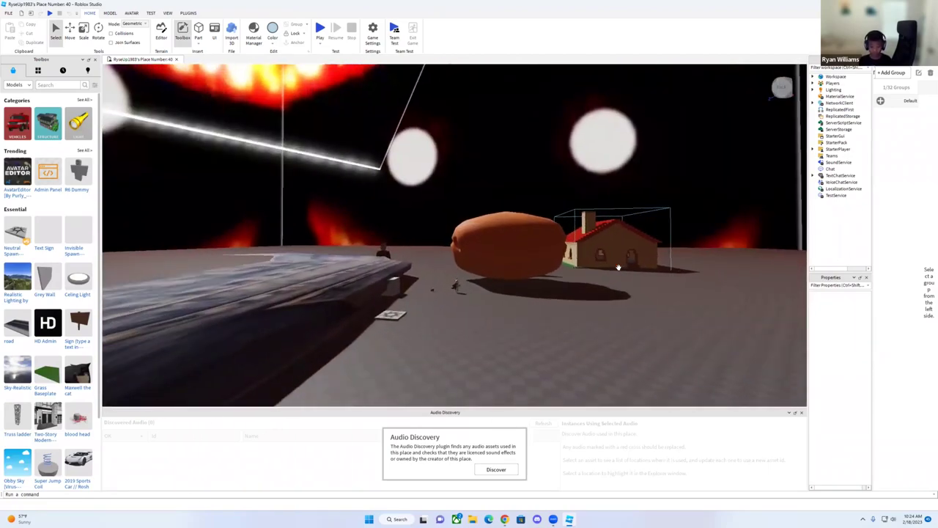
scroll(572, 228, "up", 8)
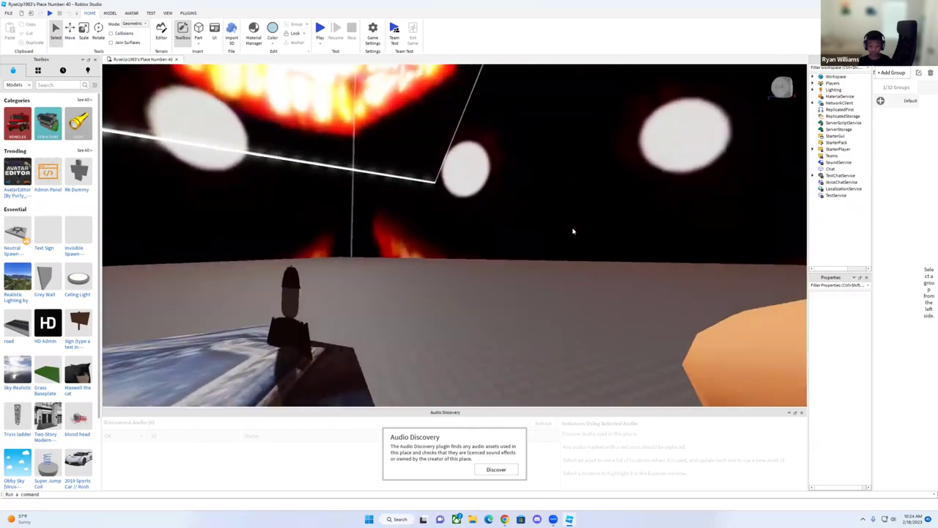
right_click_drag(573, 231, 574, 230)
key("w")
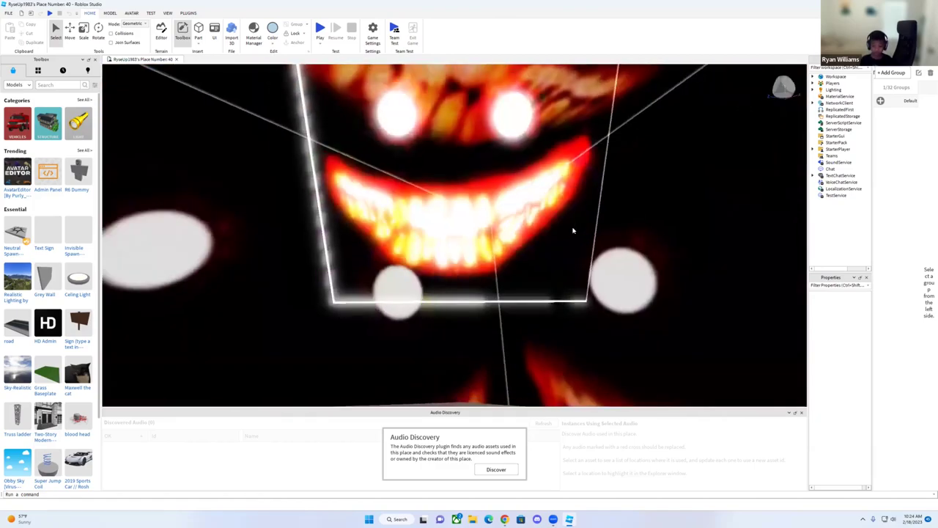
right_click_drag(451, 191, 451, 190)
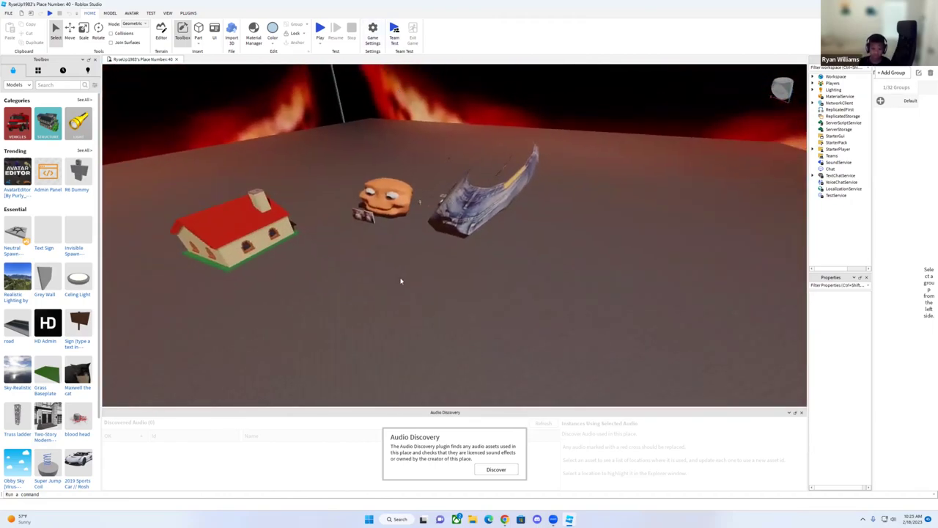
Switch to Snipping Tool and capture a rectangular snip of the orange head and the blue-grey mesh on the baseplate
left_click(398, 518)
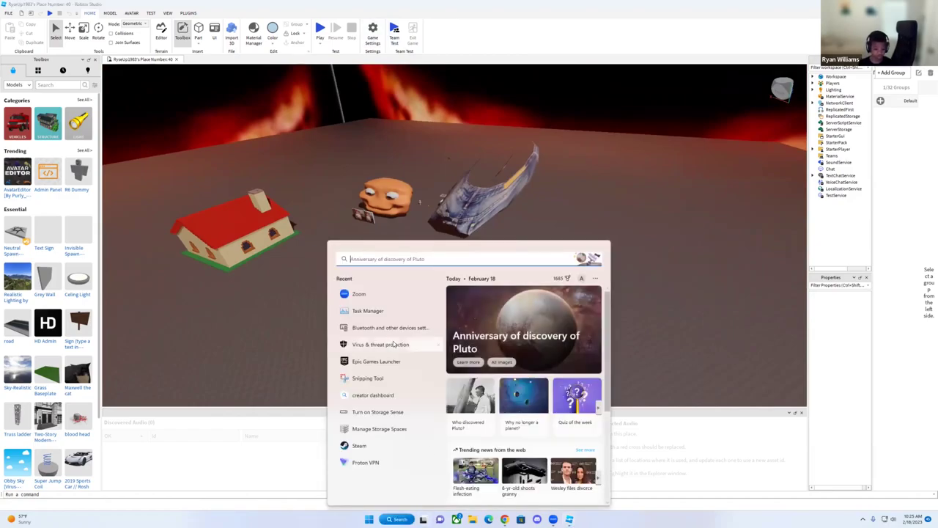
left_click(396, 378)
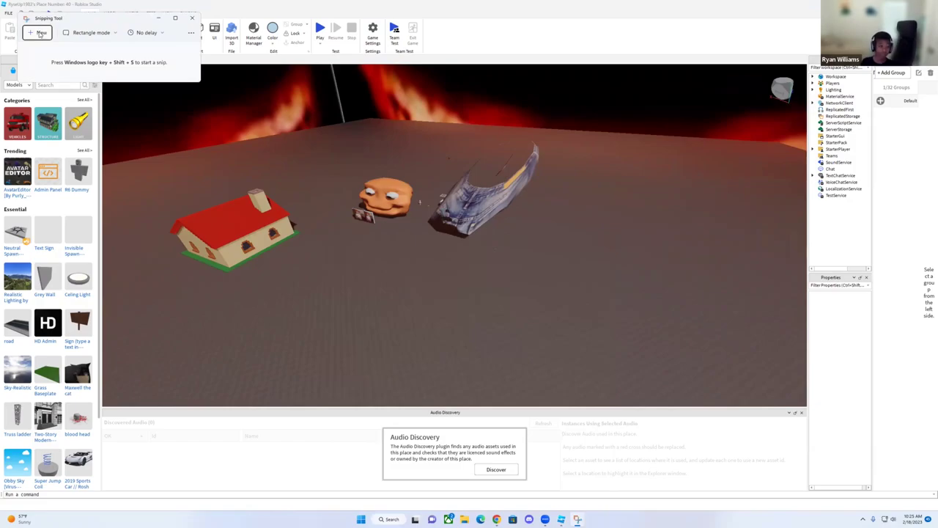
left_click(40, 33)
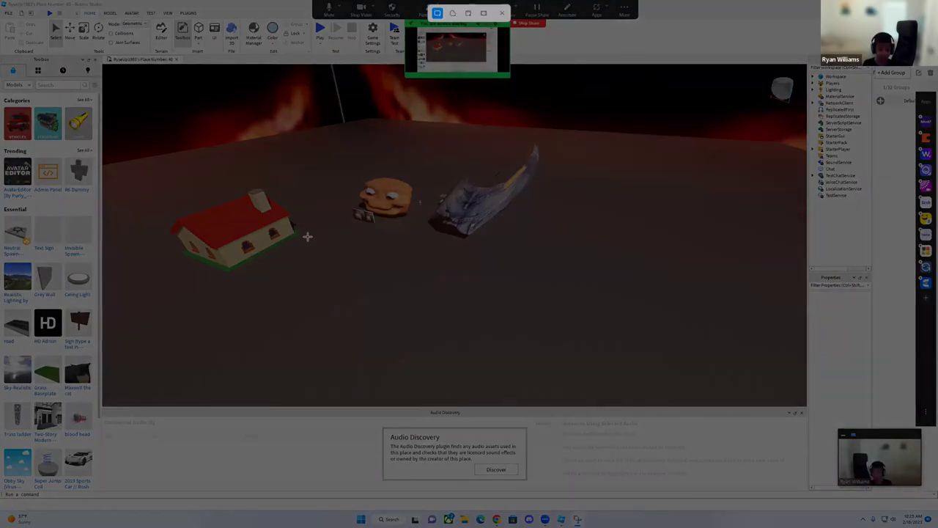
left_click_drag(308, 236, 654, 135)
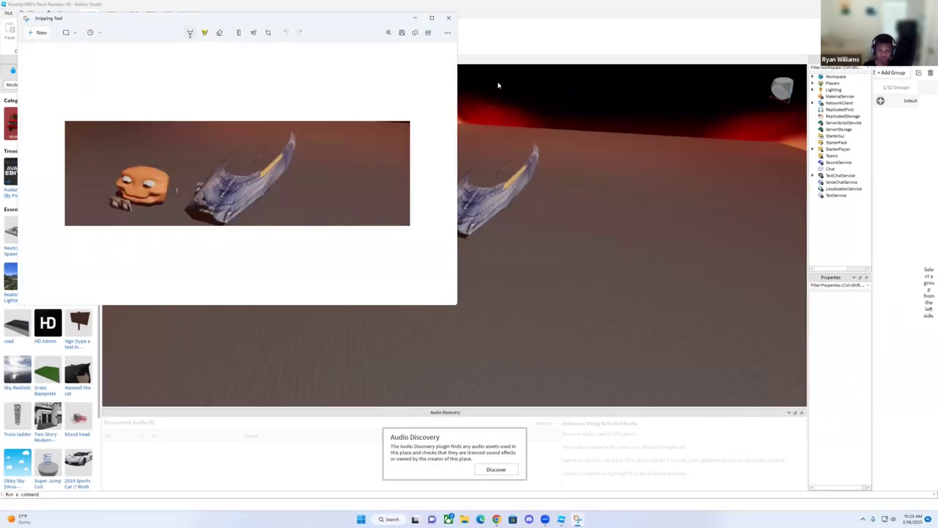
Return to Roblox Studio and check the Game Icon upload area in the game settings without changing anything
left_click(565, 113)
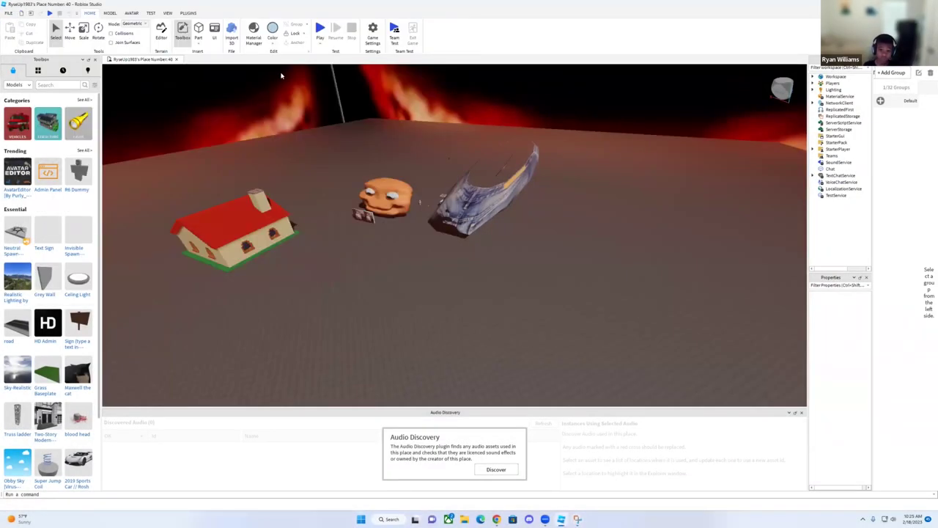
left_click(372, 32)
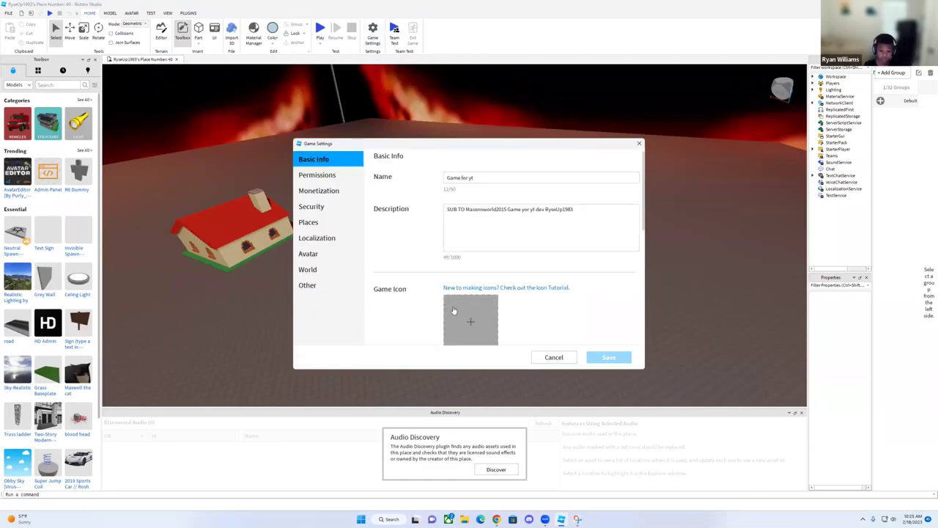
left_click(639, 143)
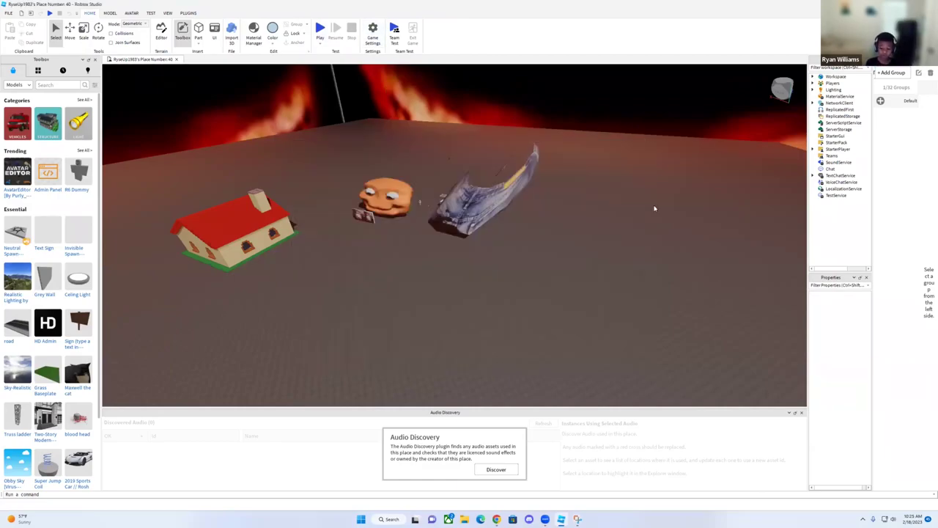
Switch to Snipping Tool and save the snip as a JPG named "For yt short" in the Roblox pictures folder
left_click(577, 519)
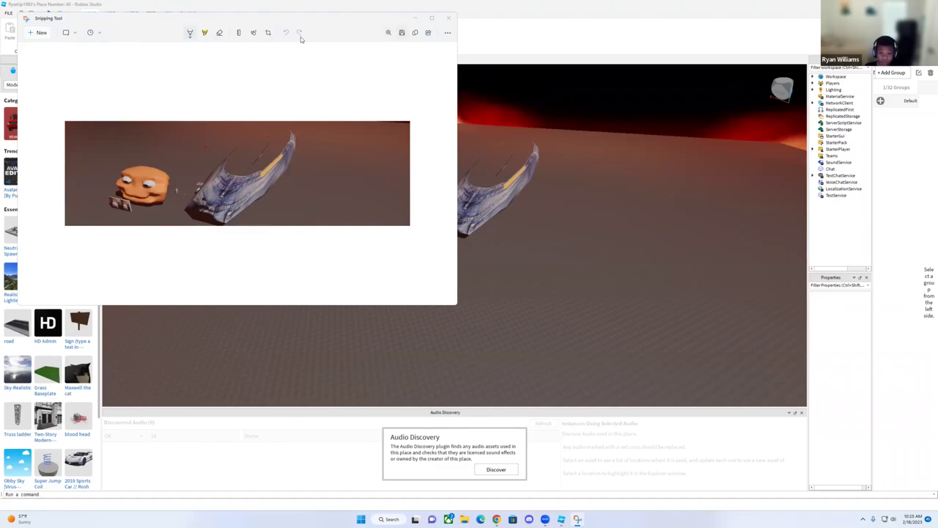
key("ctrl+s")
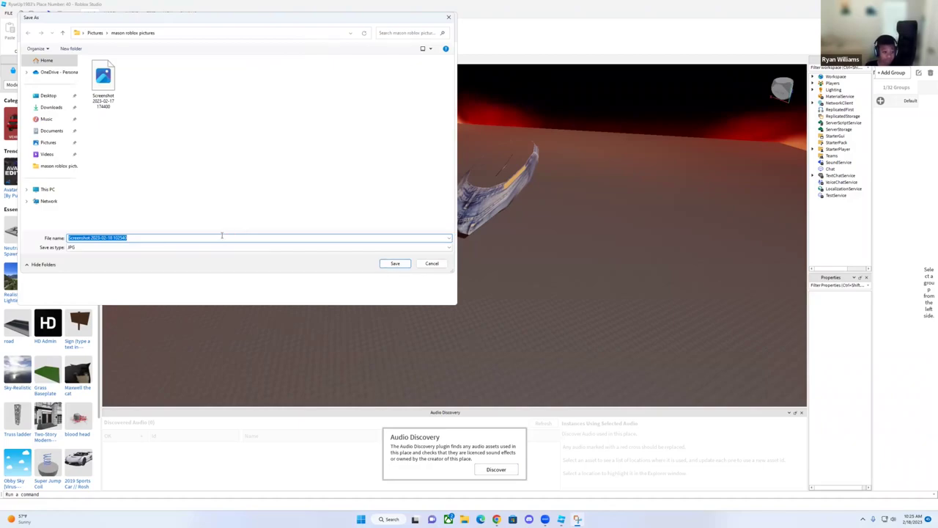
left_click(61, 168)
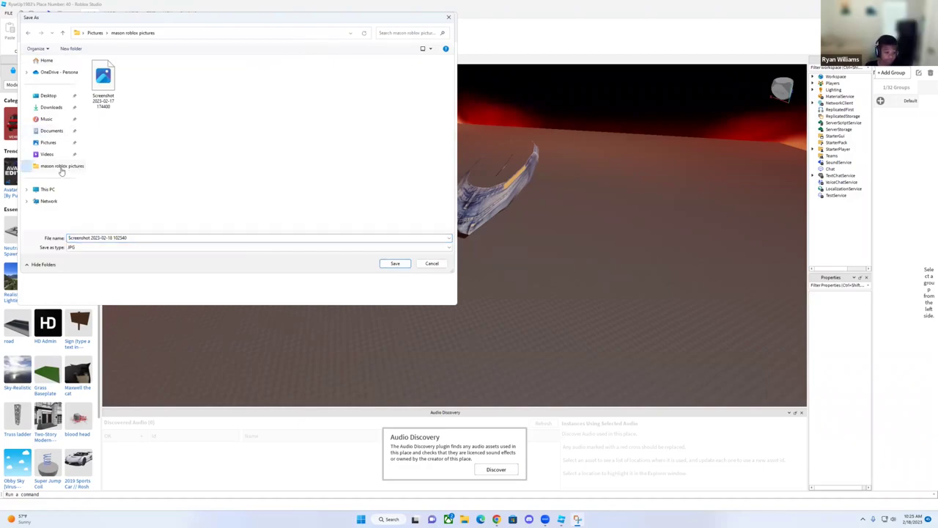
left_click(155, 237)
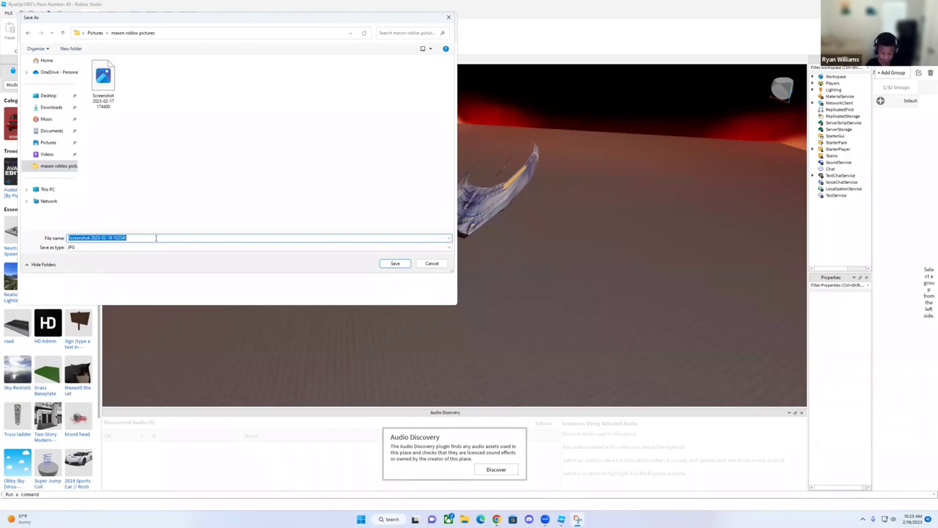
key("BackSpace")
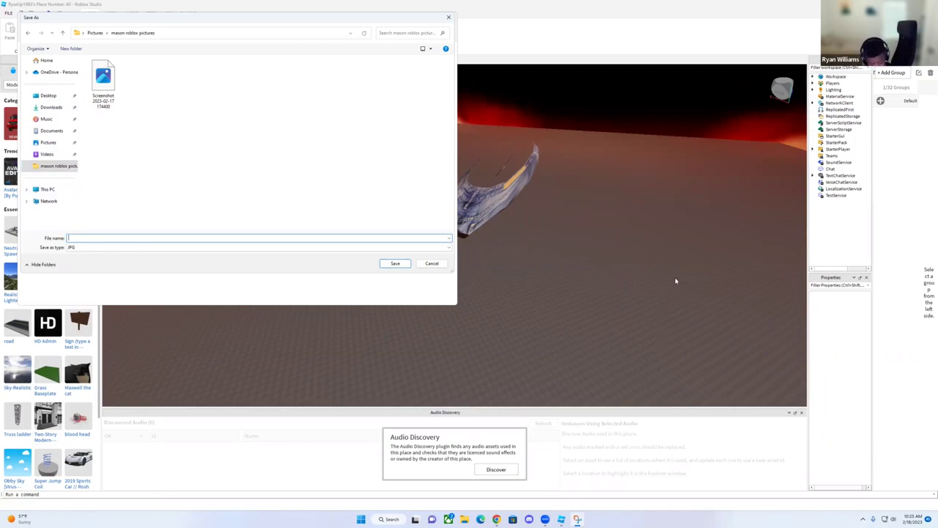
type("f")
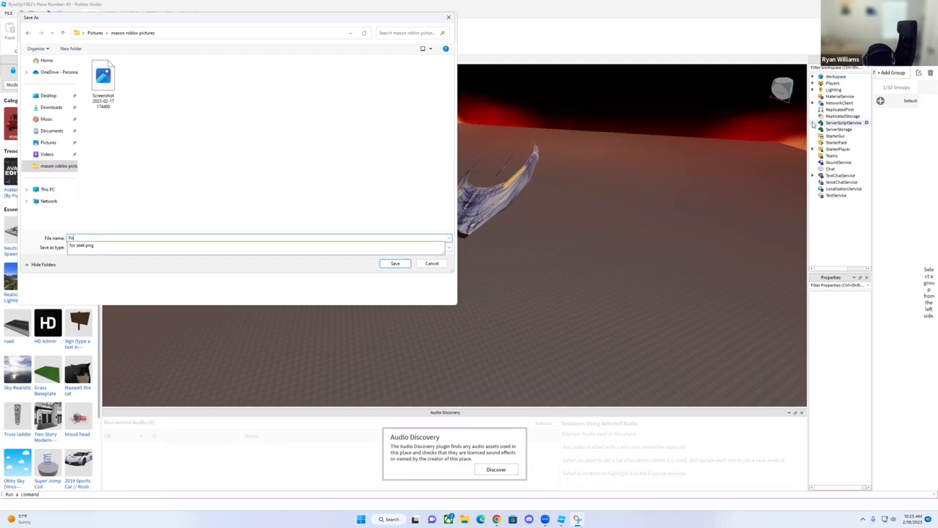
type("or yt s")
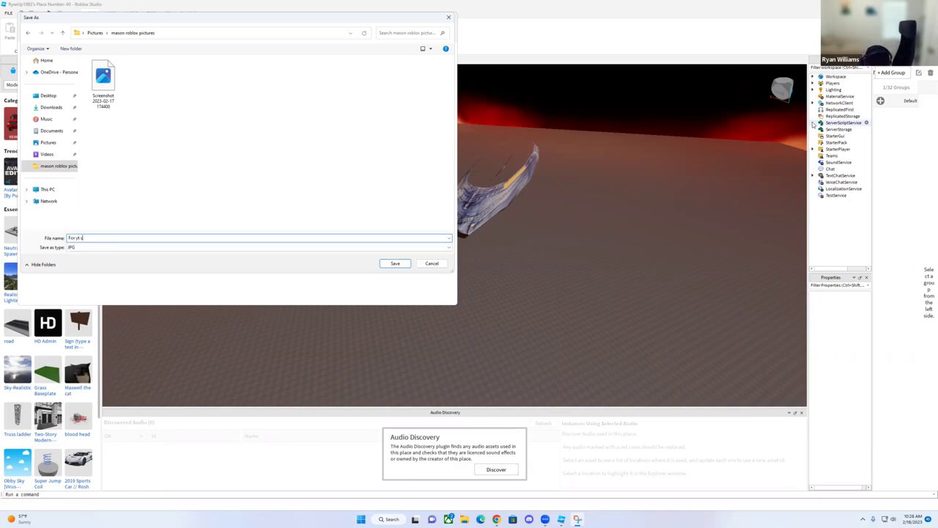
type("hrt")
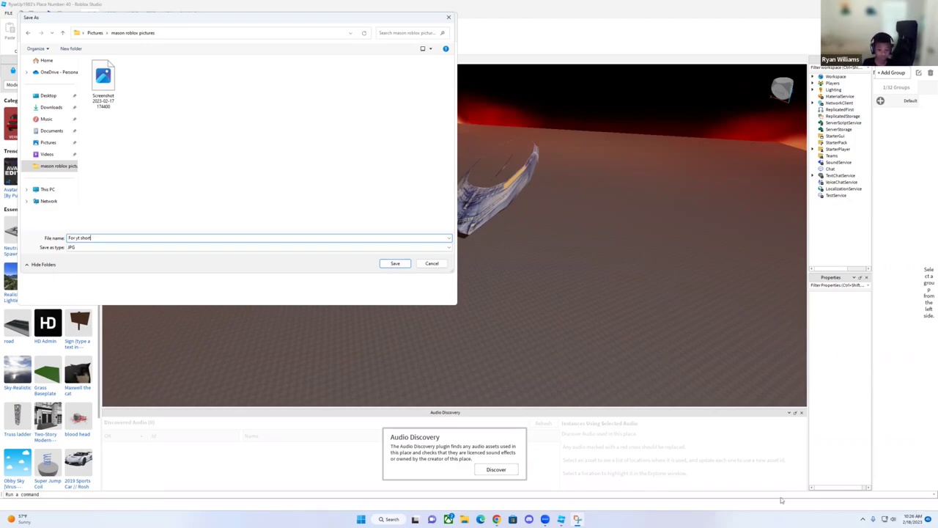
left_click(395, 264)
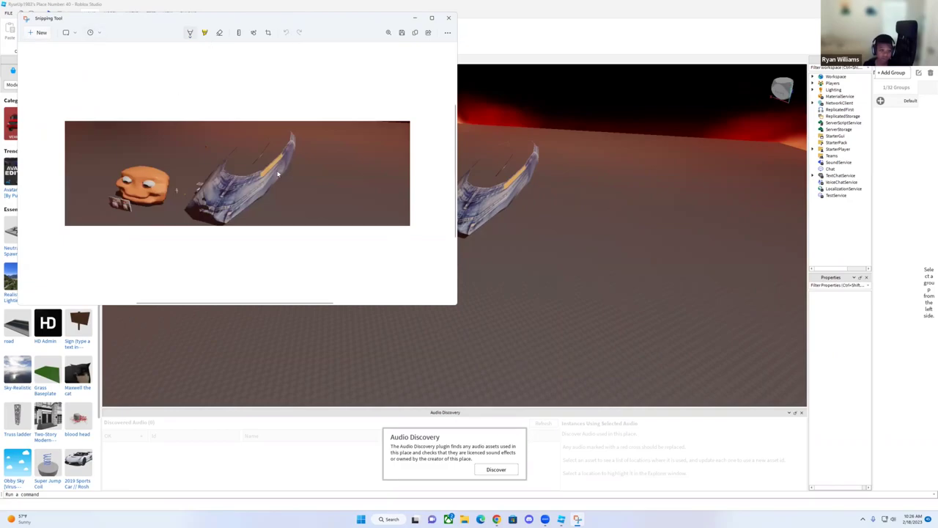
Return to Roblox Studio, upload "For yt short.jpg" from the Roblox pictures folder as the game icon, and save the game settings
left_click(556, 234)
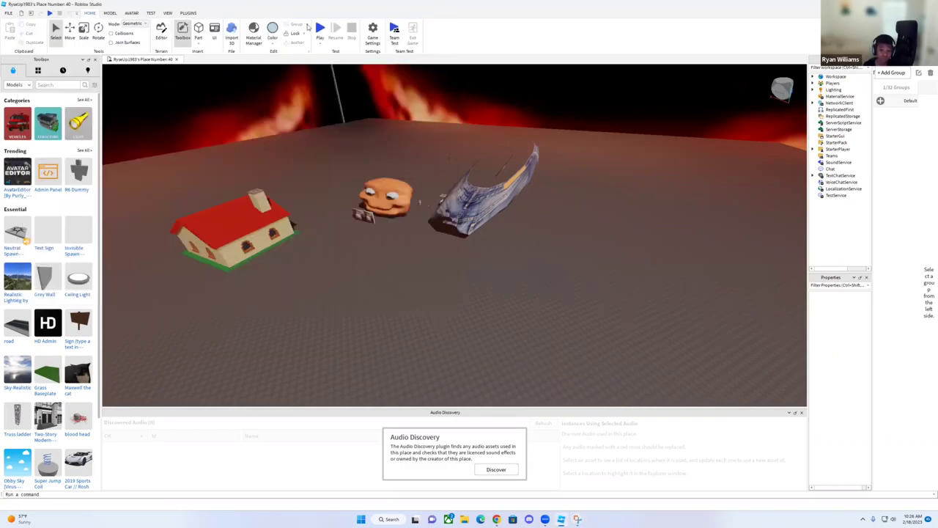
left_click(373, 31)
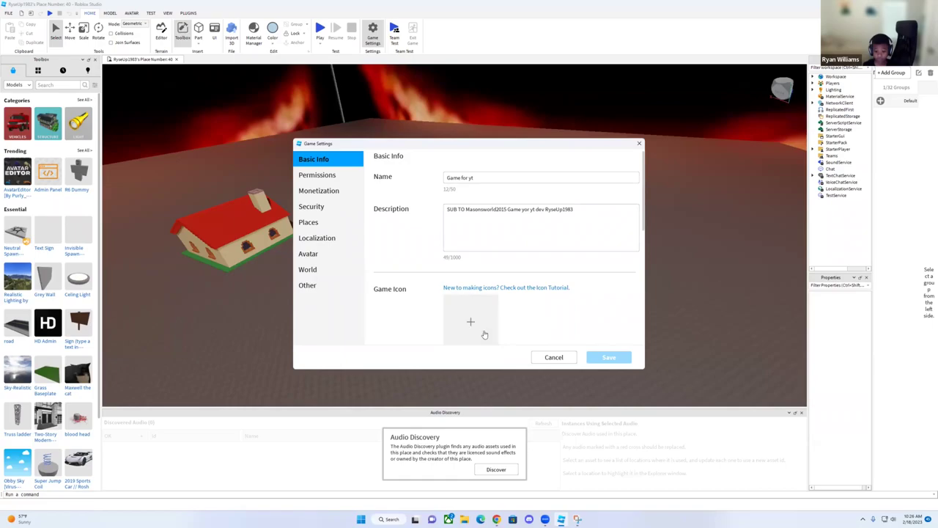
left_click(473, 331)
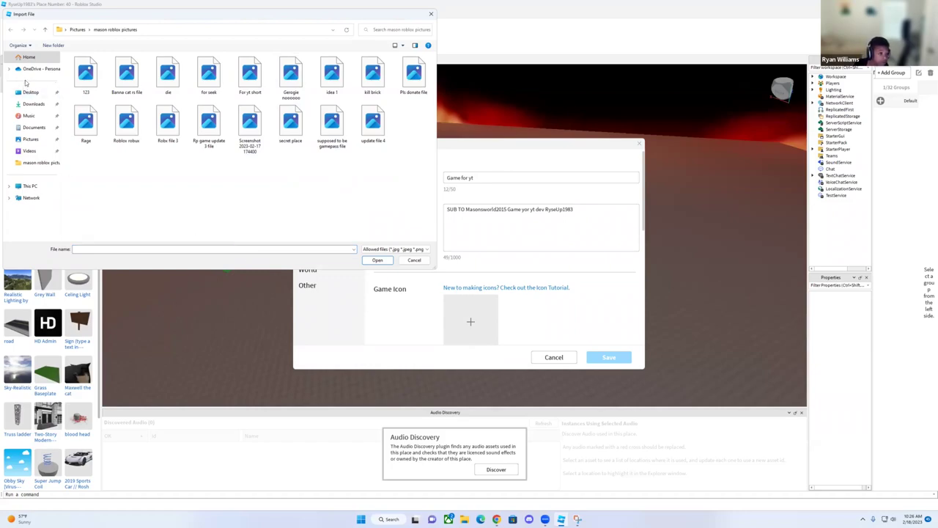
left_click(41, 162)
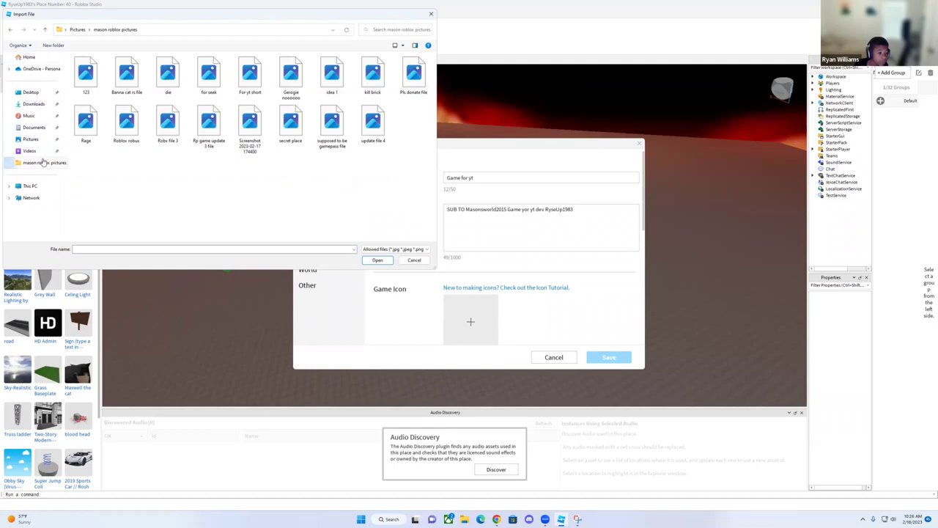
left_click(146, 252)
type("f")
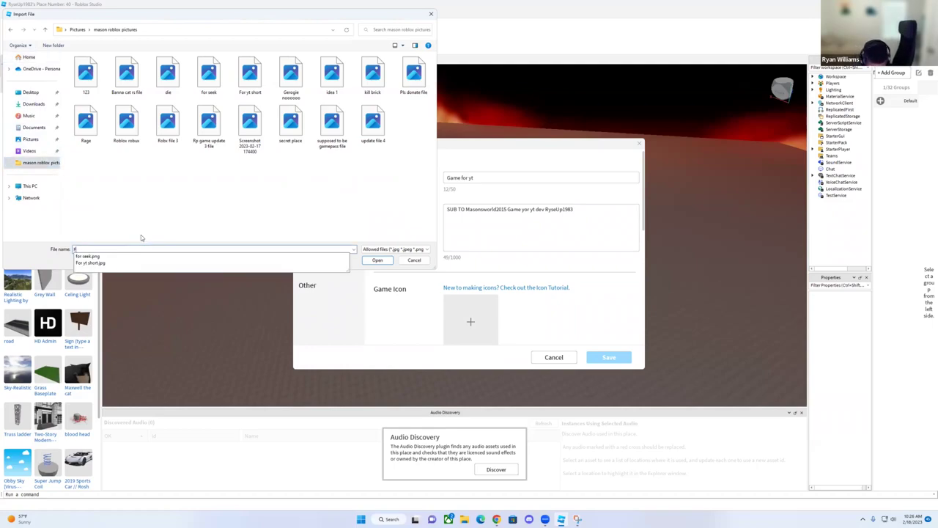
type("or yt")
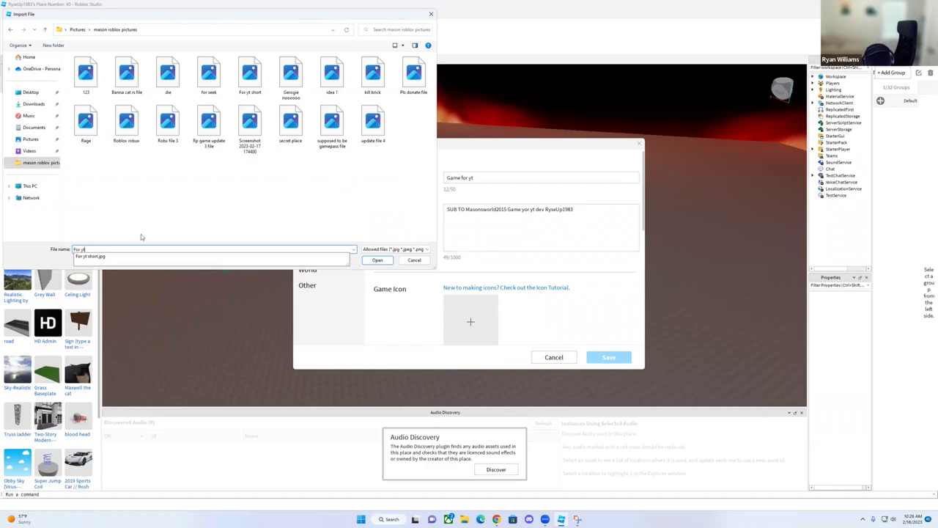
type(" Shor")
key("Return")
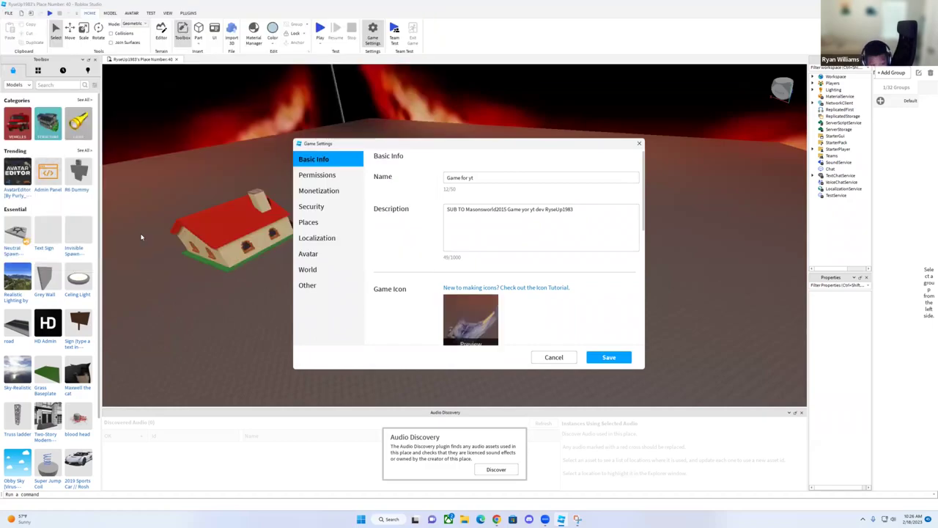
left_click(606, 358)
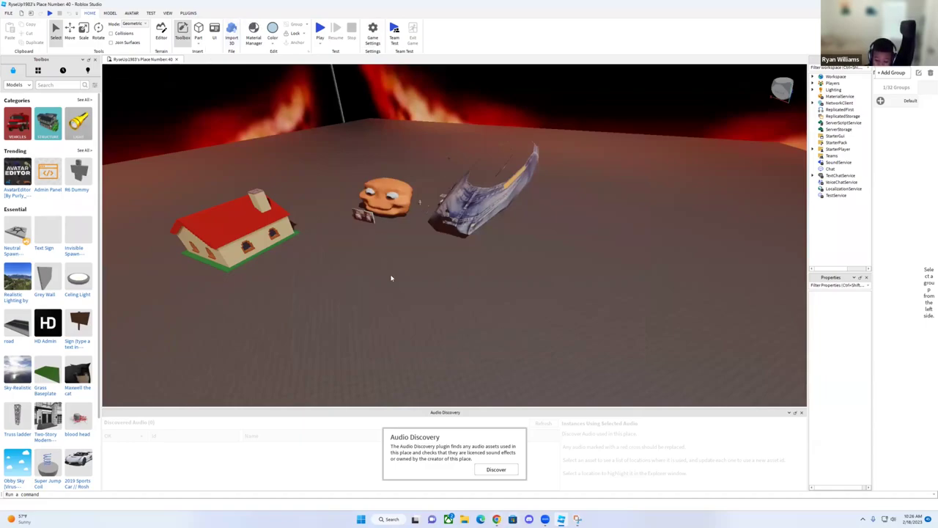
Look around the map at the house, orange head, blue-grey mesh and small sign from close up and ground level
scroll(402, 280, "up", 5)
scroll(403, 280, "down", 3)
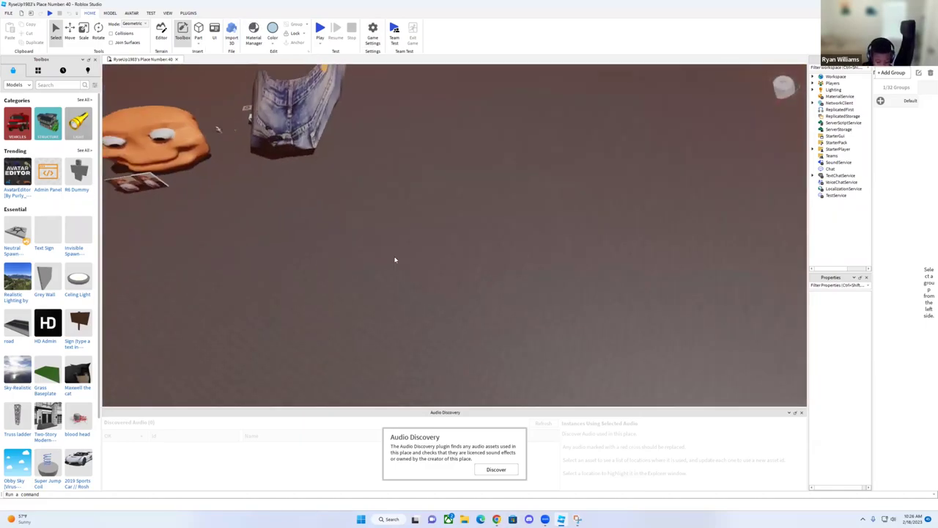
scroll(395, 260, "up", 4)
mouse_move(395, 260)
right_mouse_down()
mouse_move(384, 255)
mouse_move(396, 258)
right_mouse_up()
scroll(396, 260, "down", 3)
scroll(394, 259, "up", 1)
key("w")
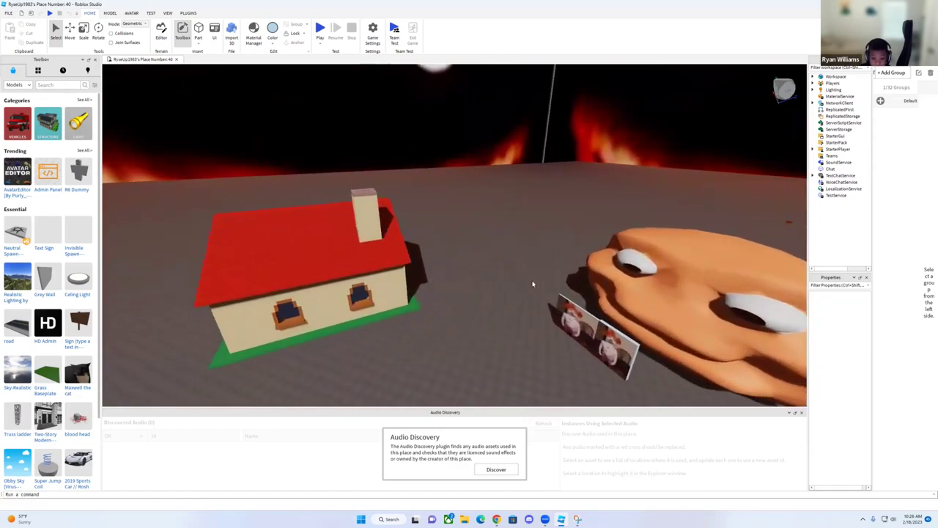
right_click_drag(532, 282, 531, 281)
scroll(531, 280, "up", 8)
scroll(530, 281, "up", 5)
scroll(533, 283, "down", 5)
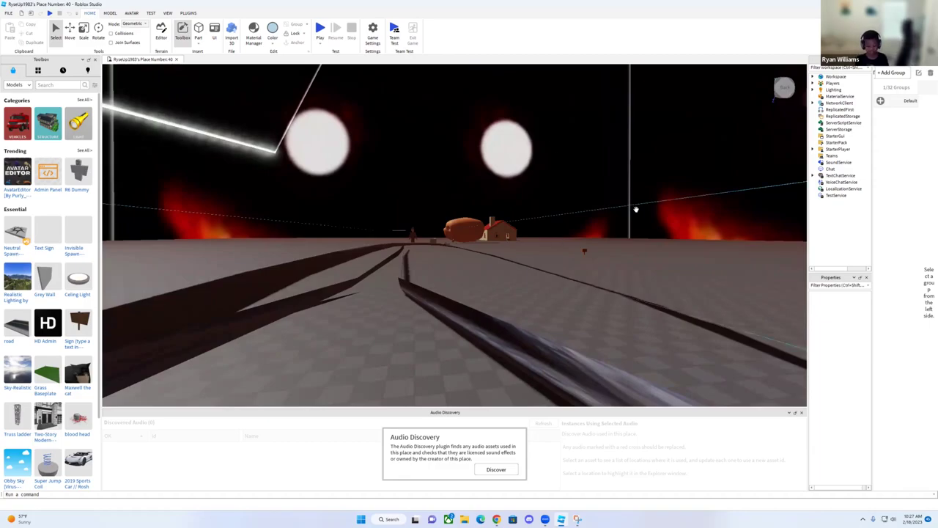
right_click_drag(665, 186, 665, 186)
key("w")
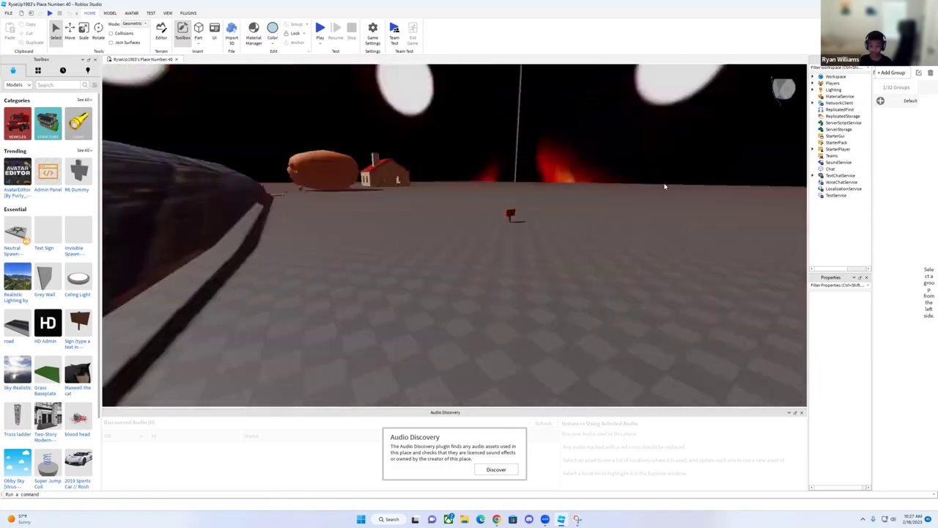